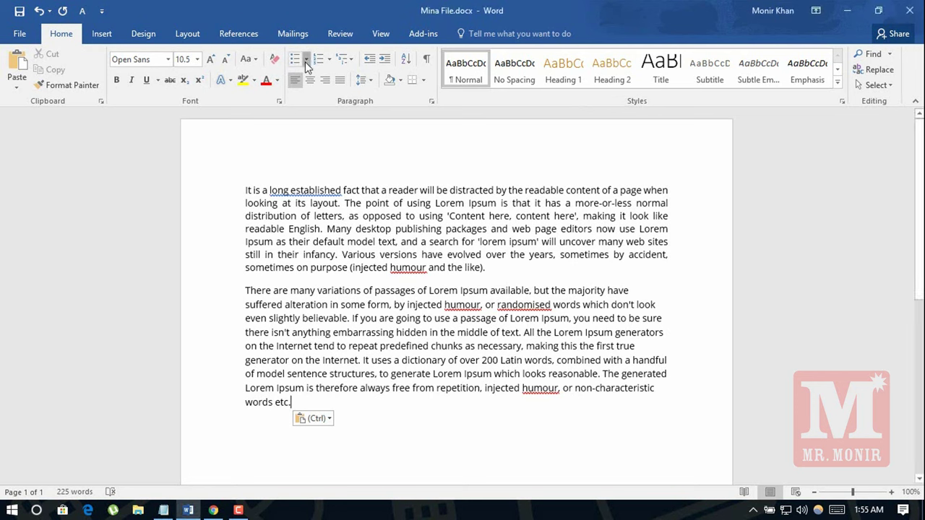
# Step: Paste the text and split the opening paragraph after 'will' and after 'a'
pyautogui.click(306, 60)
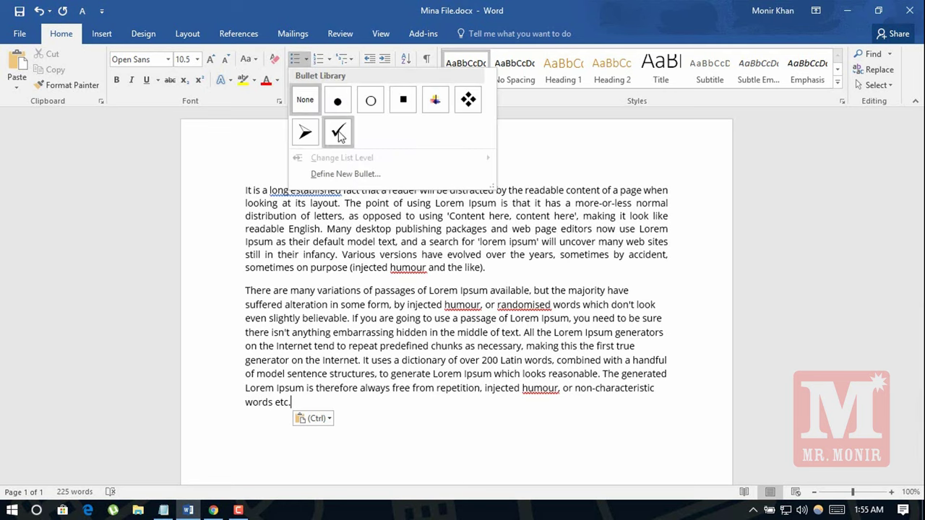
pyautogui.click(305, 65)
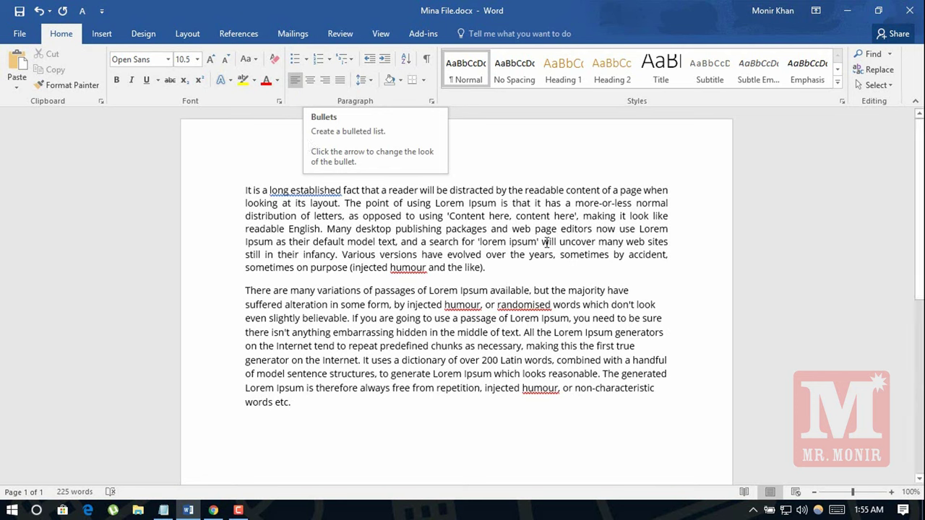
pyautogui.hotkey('ctrl', 'v')
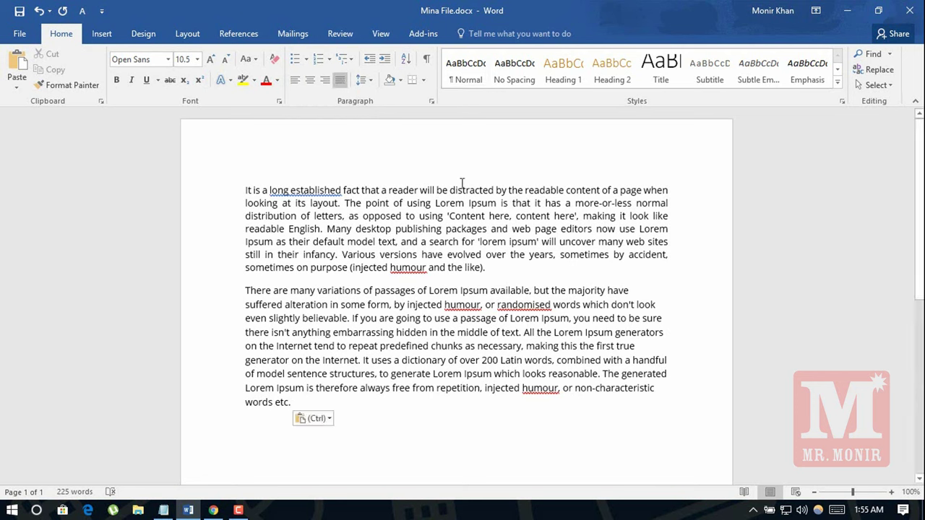
pyautogui.press('Return')
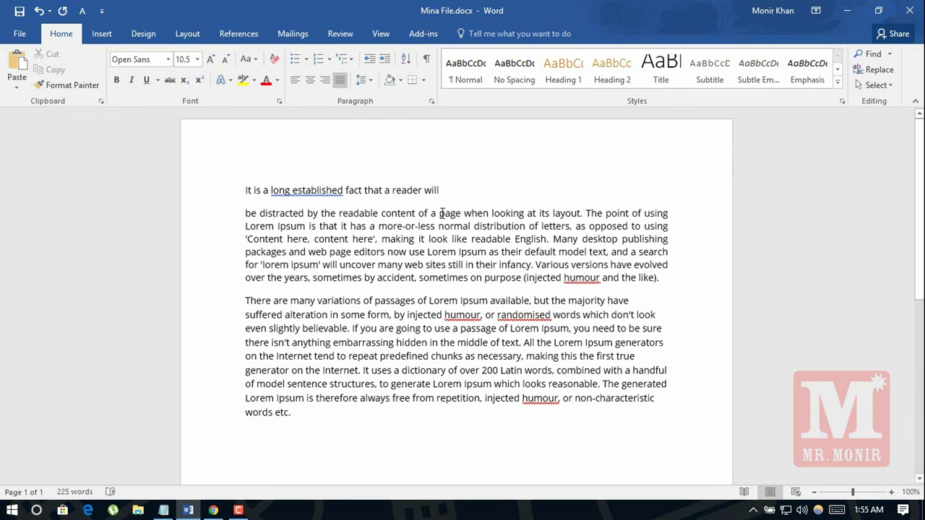
pyautogui.click(439, 213)
pyautogui.press('Return')
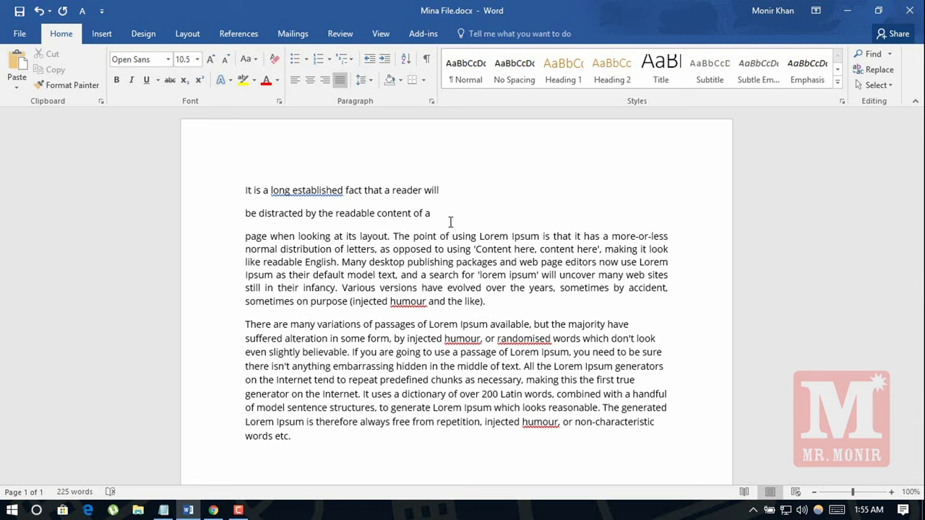
# Step: Break further short lines after 'point' and the next words, then select all seven lines
pyautogui.click(439, 235)
pyautogui.press('Return')
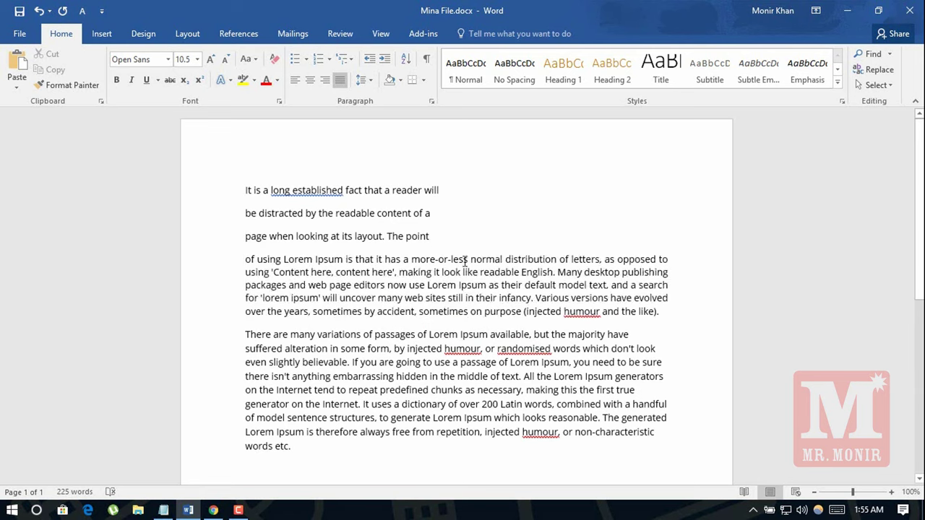
pyautogui.click(464, 259)
pyautogui.press('Return')
pyautogui.click(467, 282)
pyautogui.press('Return')
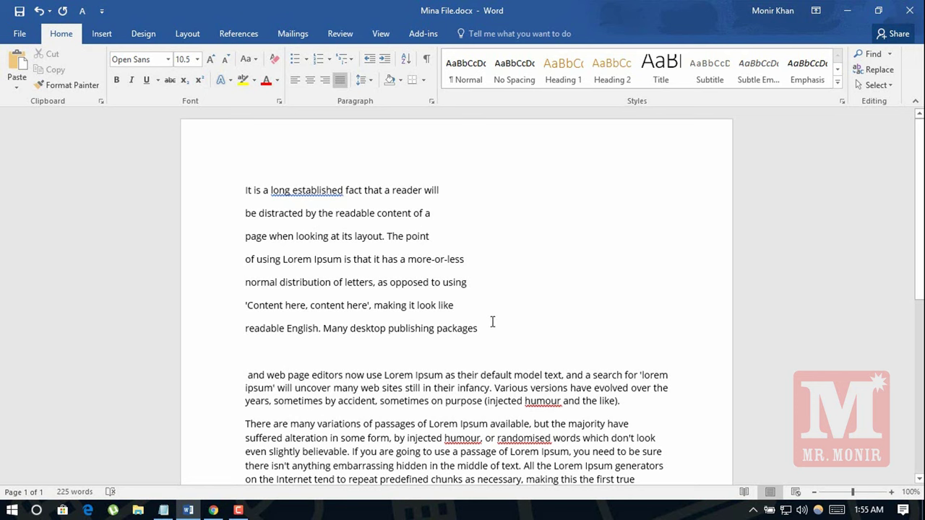
pyautogui.moveTo(480, 329); pyautogui.dragTo(232, 182)
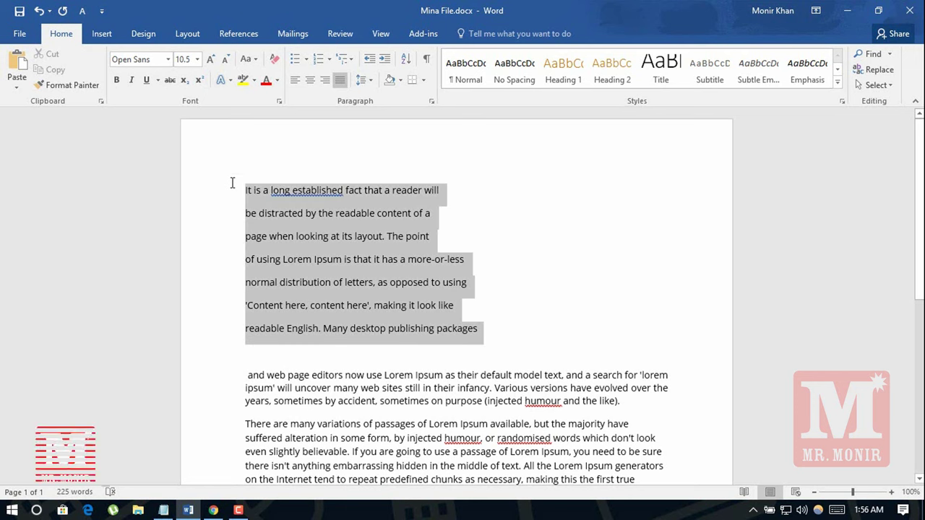
# Step: Apply solid round bullets to the seven selected lines, then reselect the whole list
pyautogui.click(306, 59)
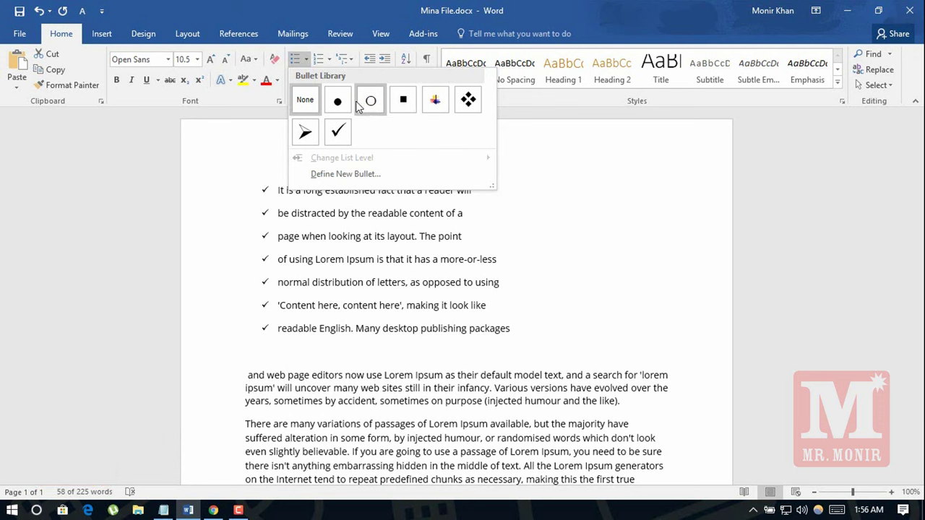
pyautogui.click(337, 100)
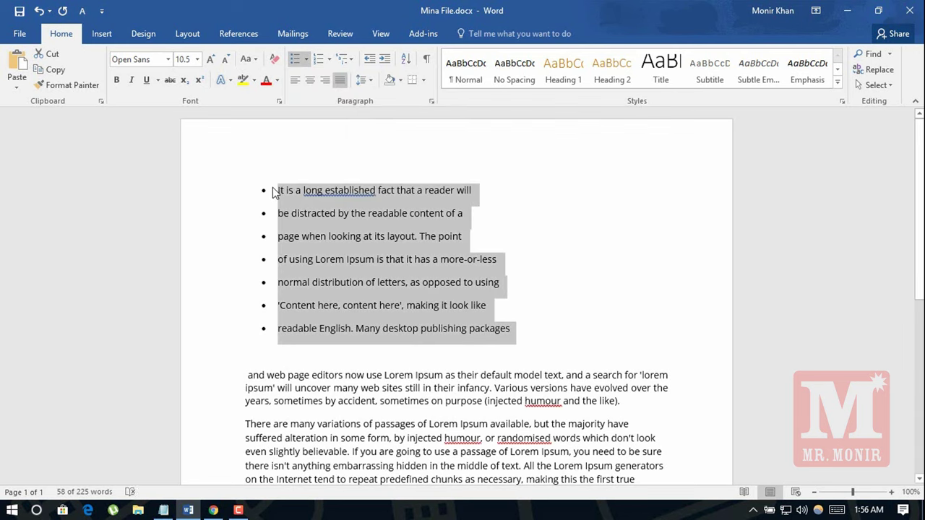
pyautogui.click(275, 192)
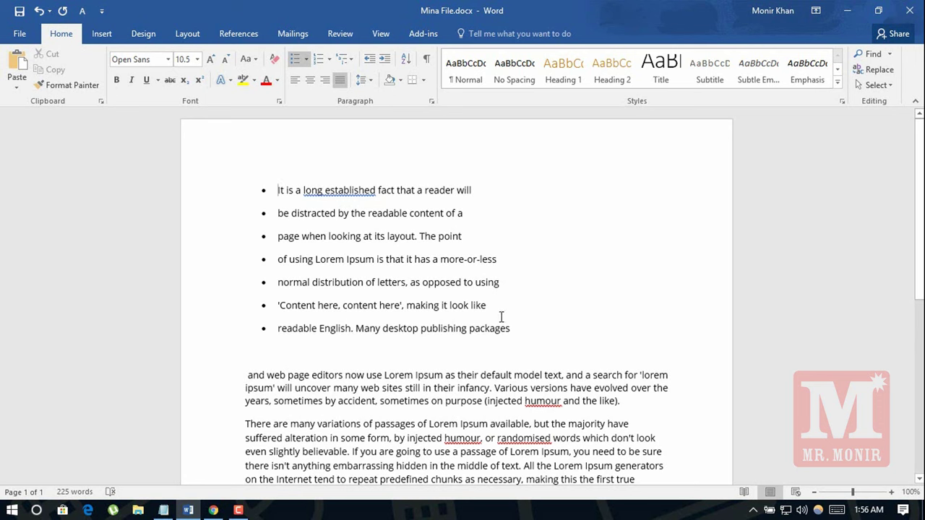
pyautogui.moveTo(511, 328); pyautogui.dragTo(273, 190)
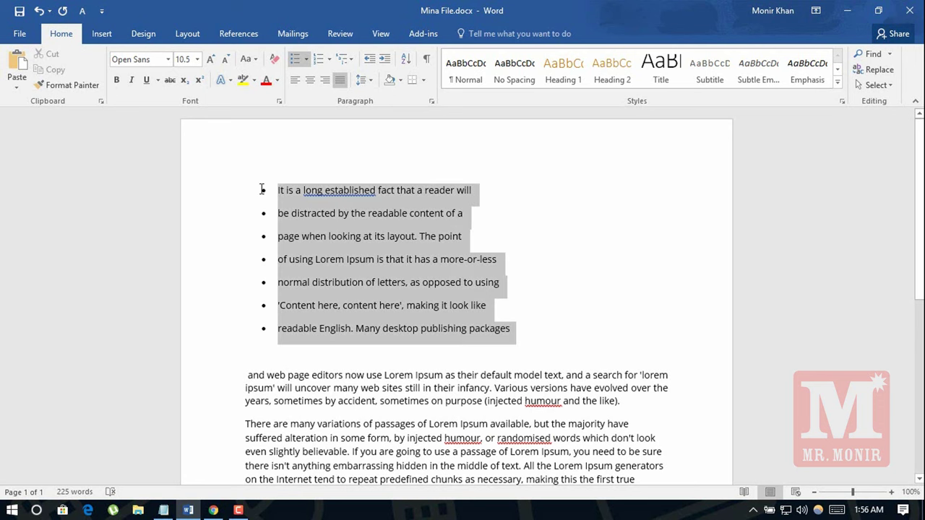
# Step: Define a new bullet using the club symbol ♣ (code 167) from the Symbol font
pyautogui.click(307, 59)
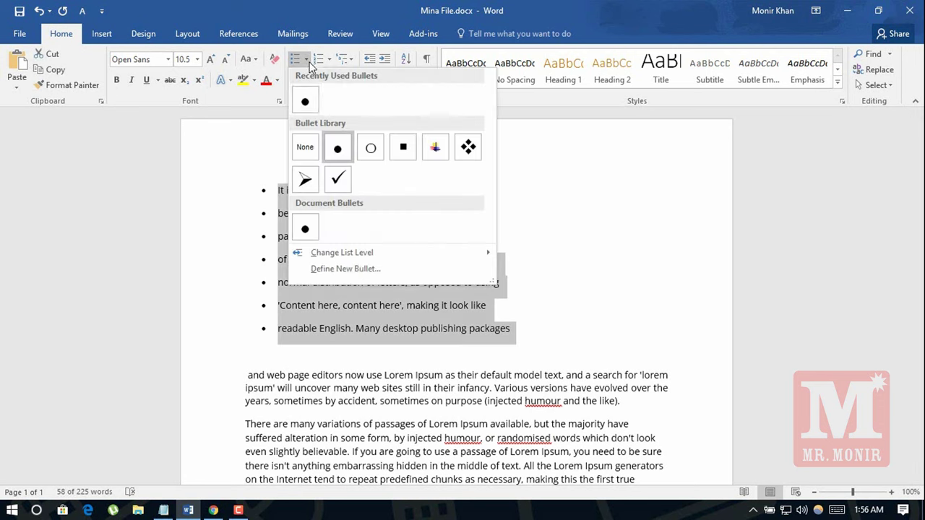
pyautogui.click(364, 271)
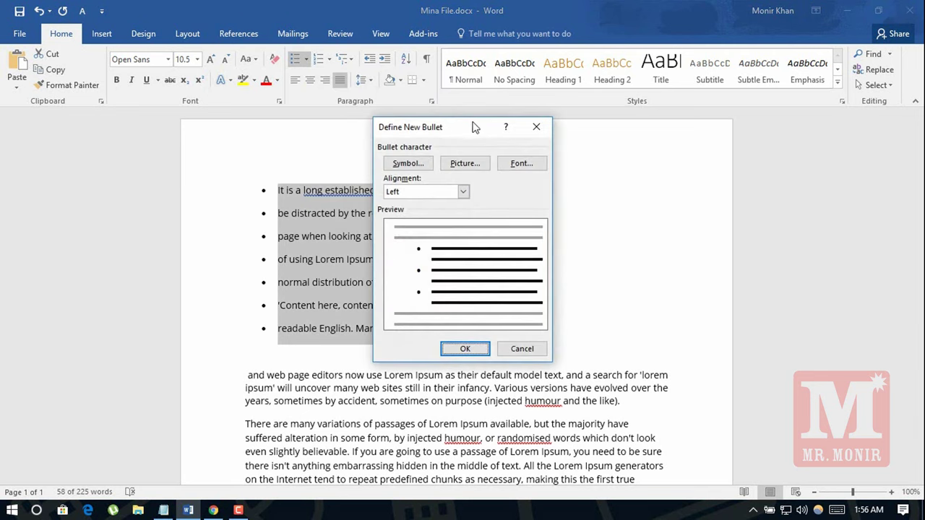
pyautogui.moveTo(475, 128); pyautogui.dragTo(483, 91)
pyautogui.click(428, 126)
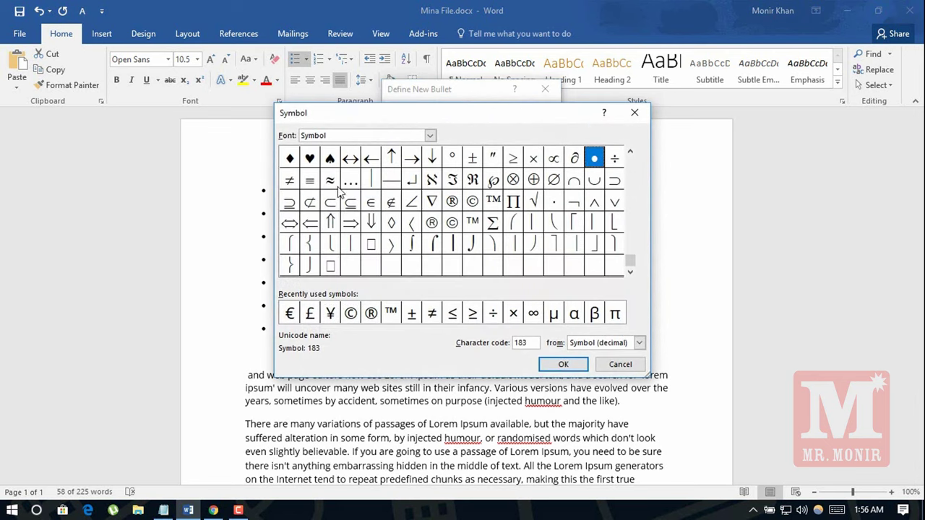
pyautogui.moveTo(631, 260); pyautogui.dragTo(631, 217)
pyautogui.click(630, 217)
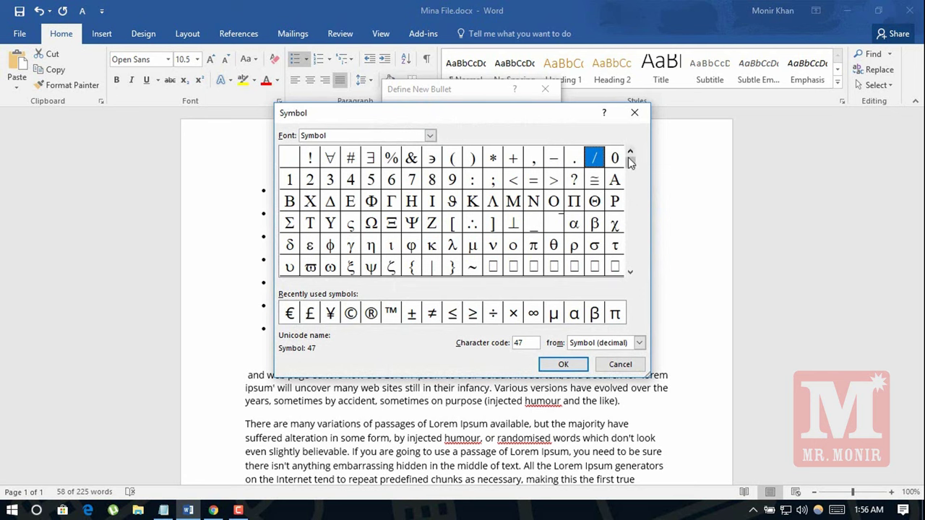
pyautogui.moveTo(630, 163); pyautogui.dragTo(630, 186)
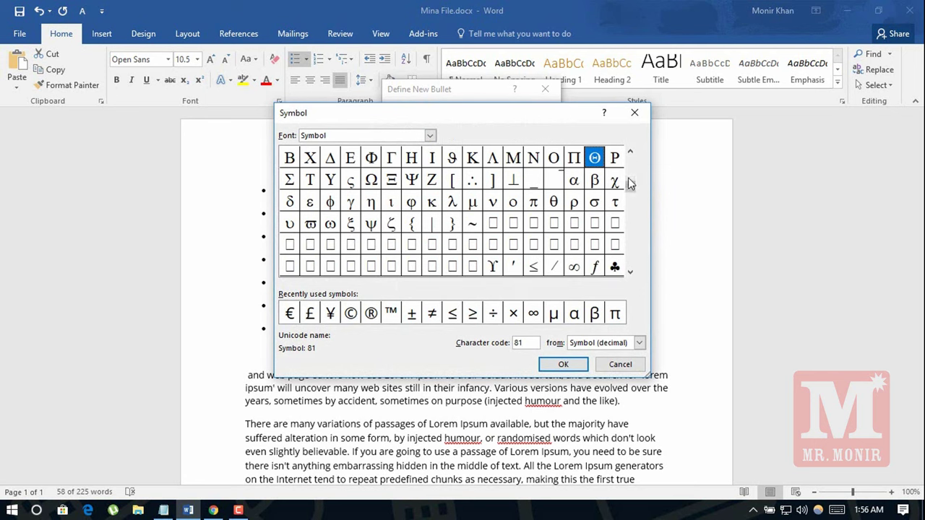
pyautogui.click(615, 268)
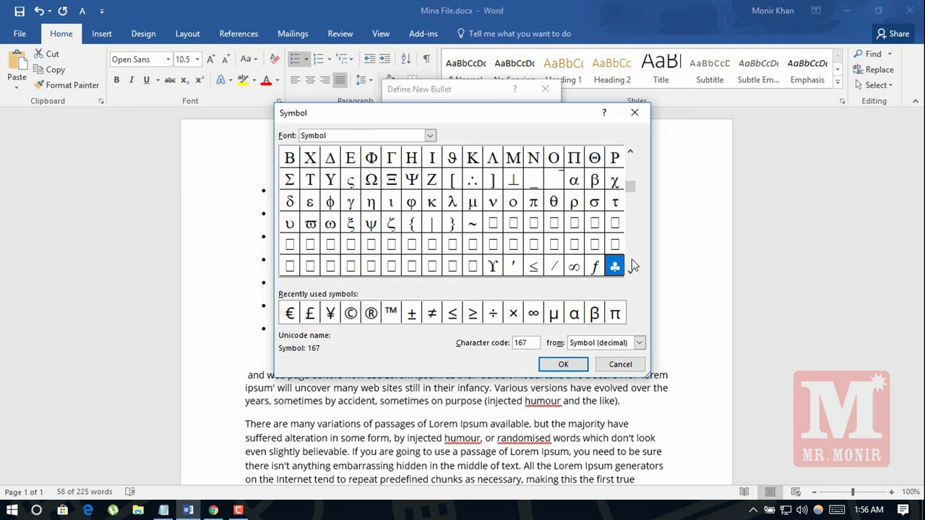
pyautogui.click(562, 365)
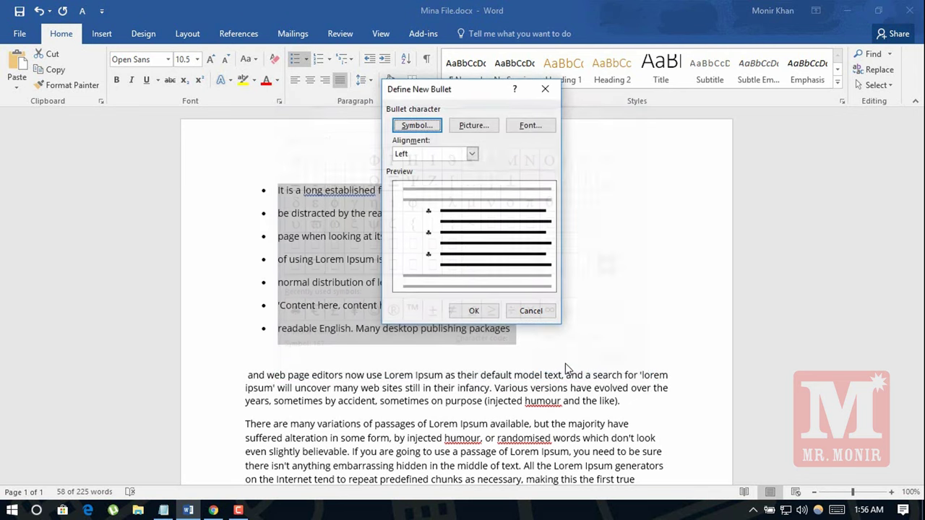
pyautogui.click(474, 311)
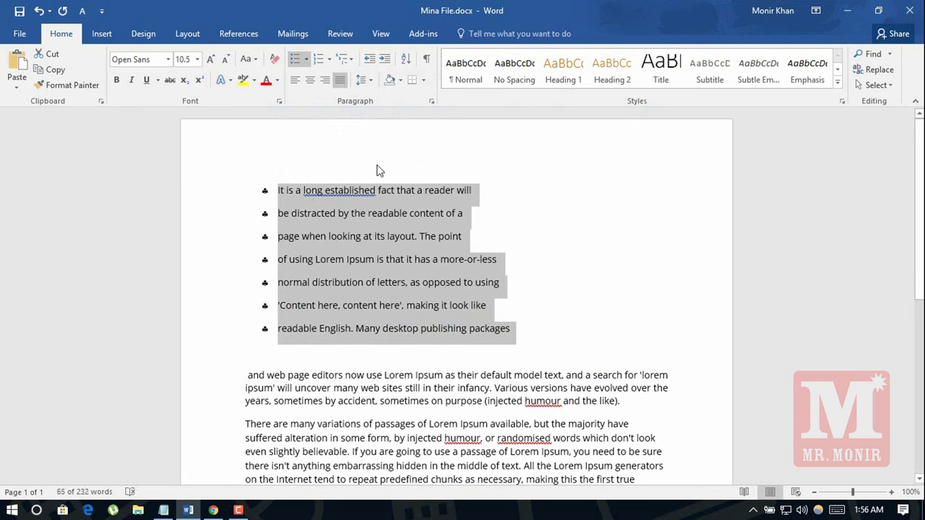
# Step: Define a picture bullet from Design.png on the Desktop and apply it to the list
pyautogui.click(306, 59)
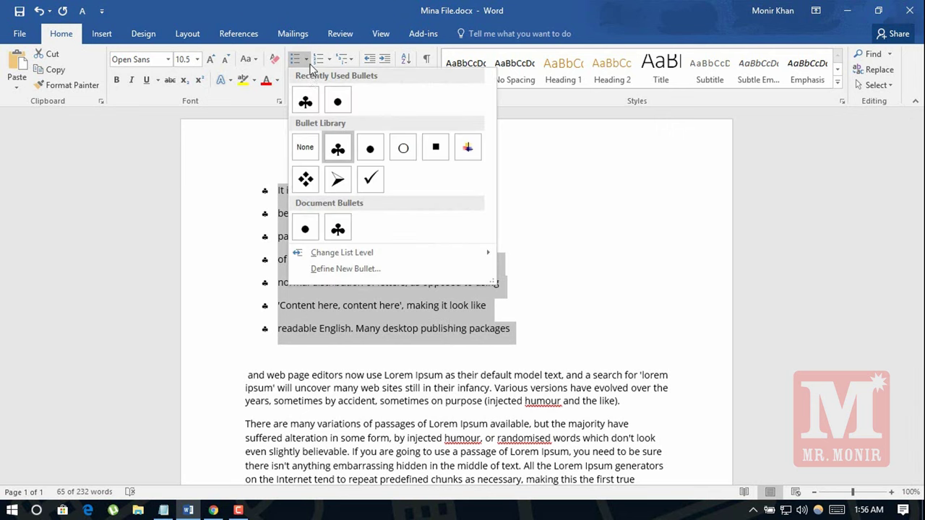
pyautogui.click(336, 269)
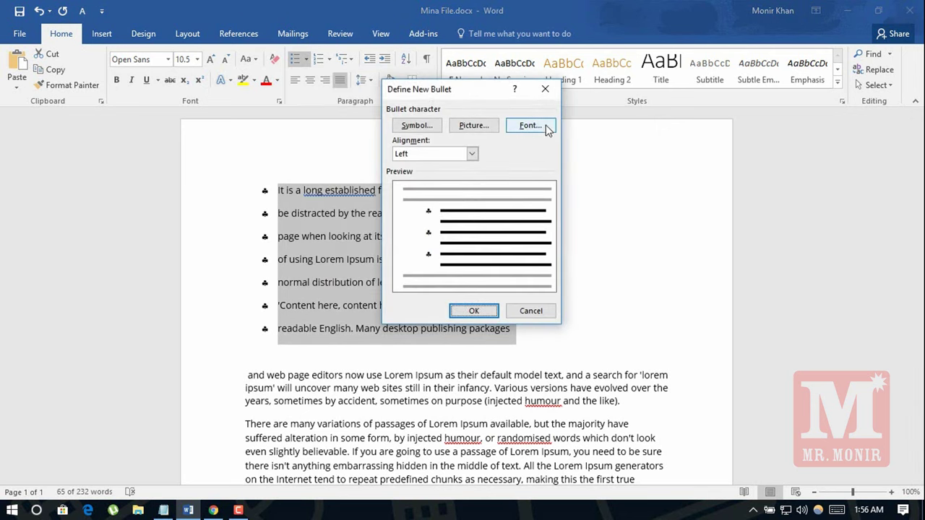
pyautogui.click(484, 129)
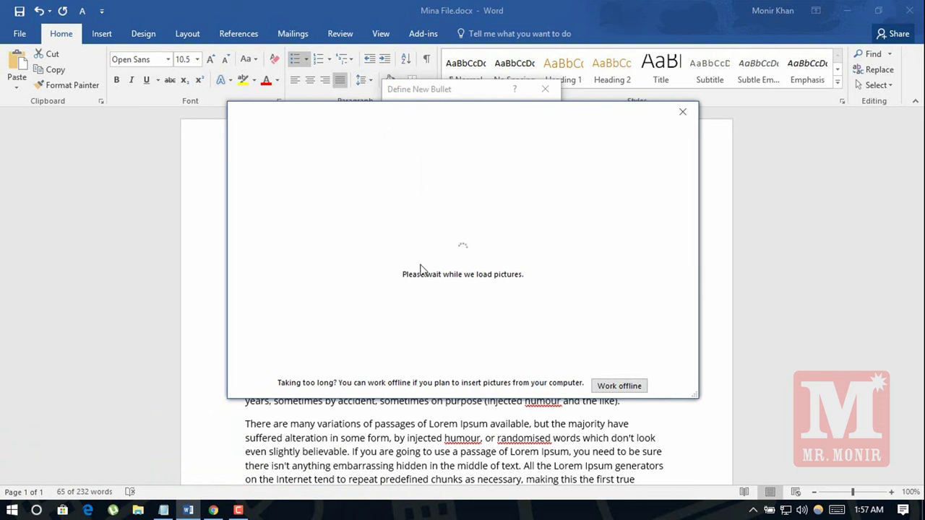
pyautogui.click(605, 387)
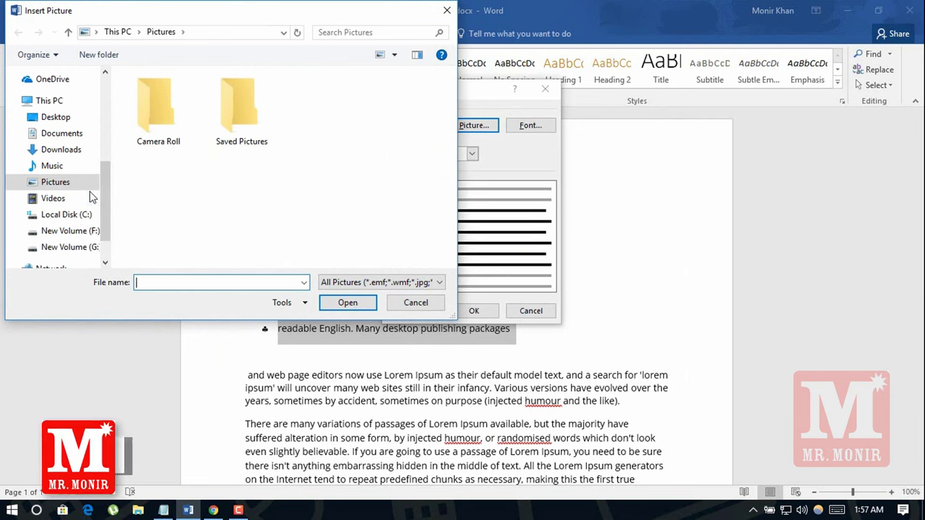
pyautogui.click(64, 118)
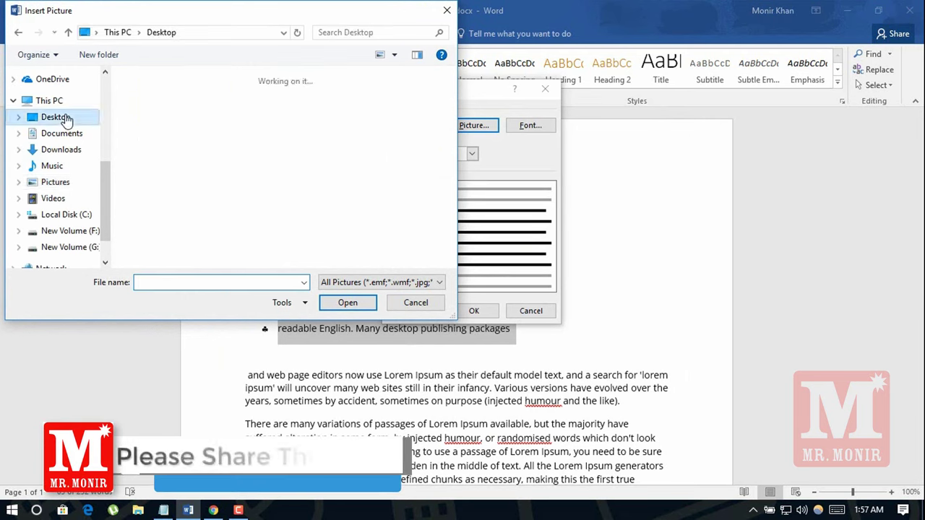
pyautogui.moveTo(450, 137); pyautogui.dragTo(440, 239)
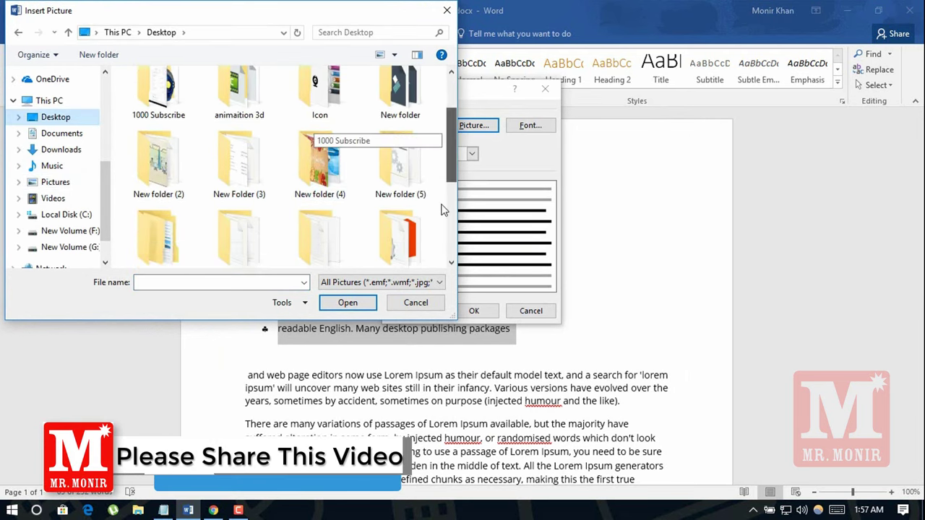
pyautogui.click(320, 181)
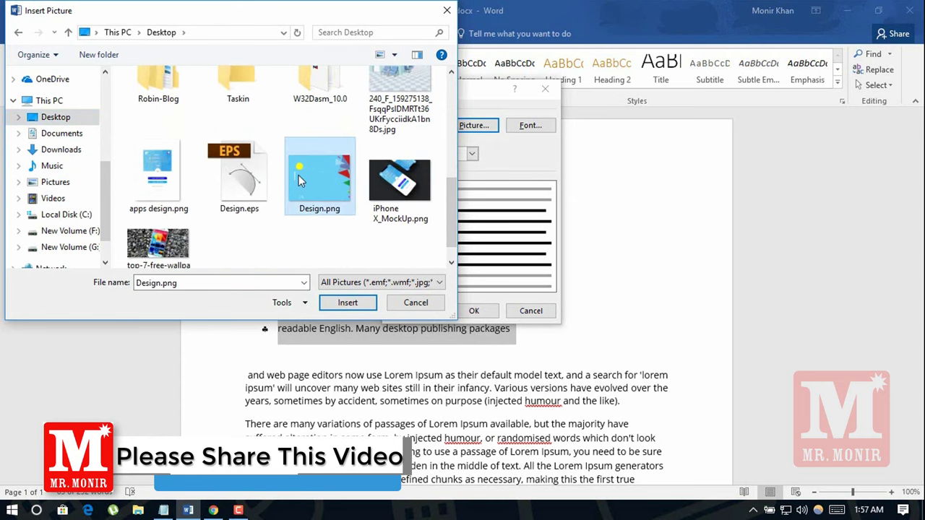
pyautogui.click(336, 304)
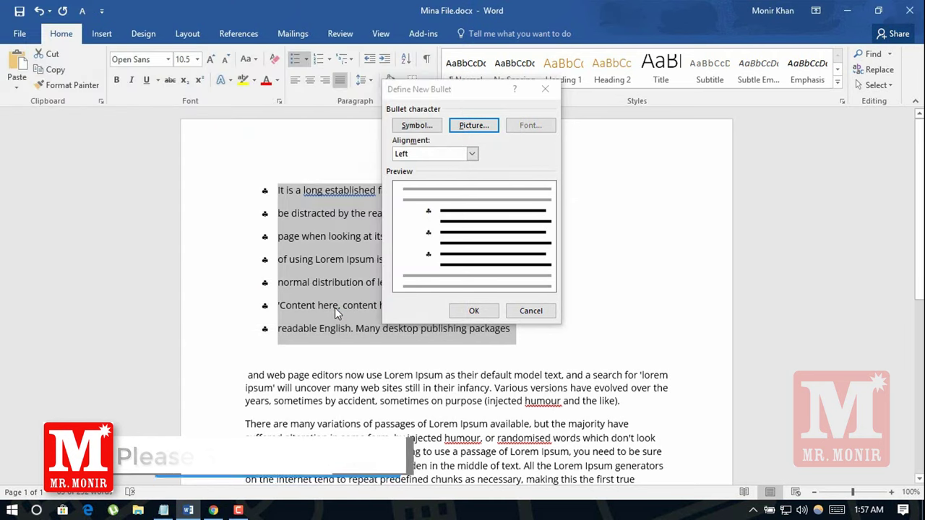
pyautogui.click(473, 311)
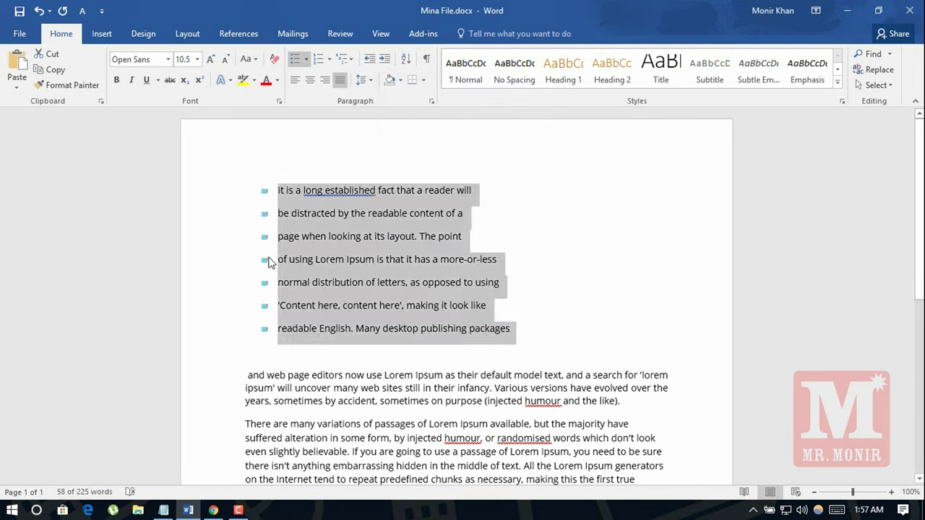
# Step: Redefine the picture bullet, trying Centered and Right alignment before settling on Left
pyautogui.click(307, 59)
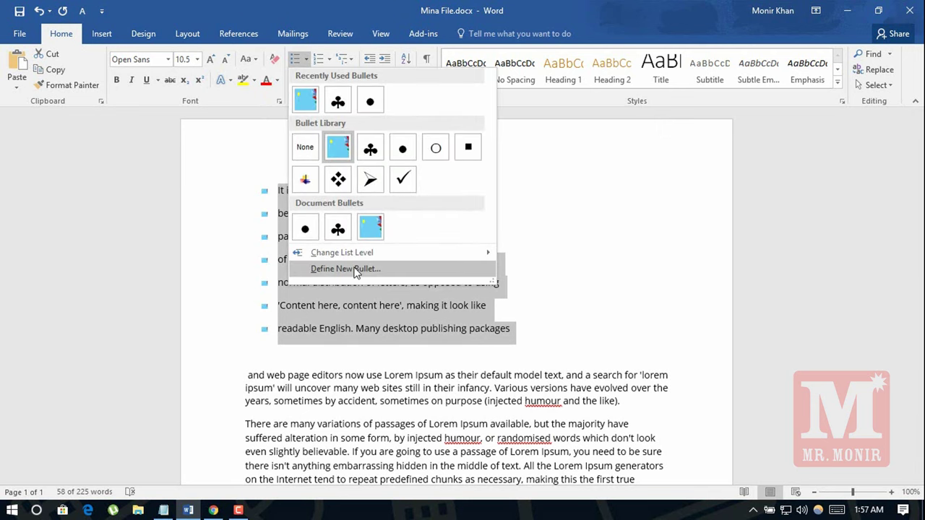
pyautogui.click(346, 268)
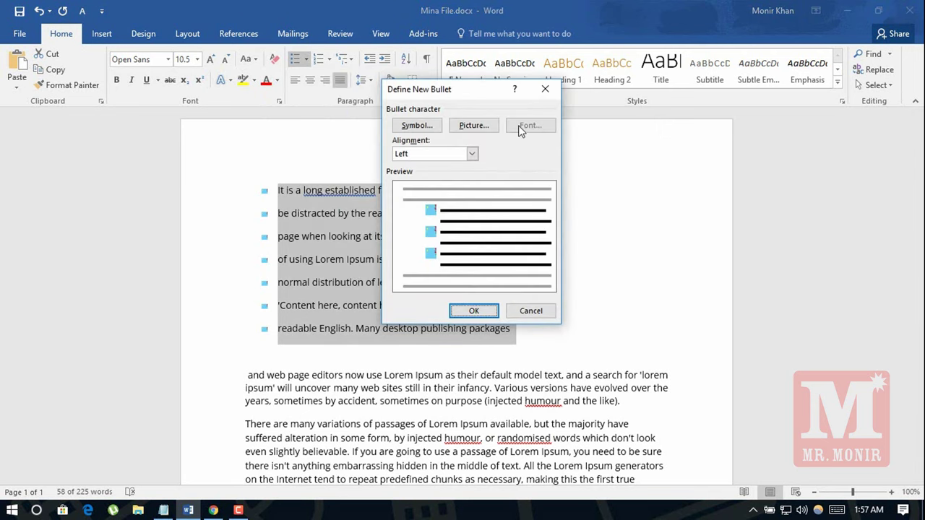
pyautogui.click(472, 154)
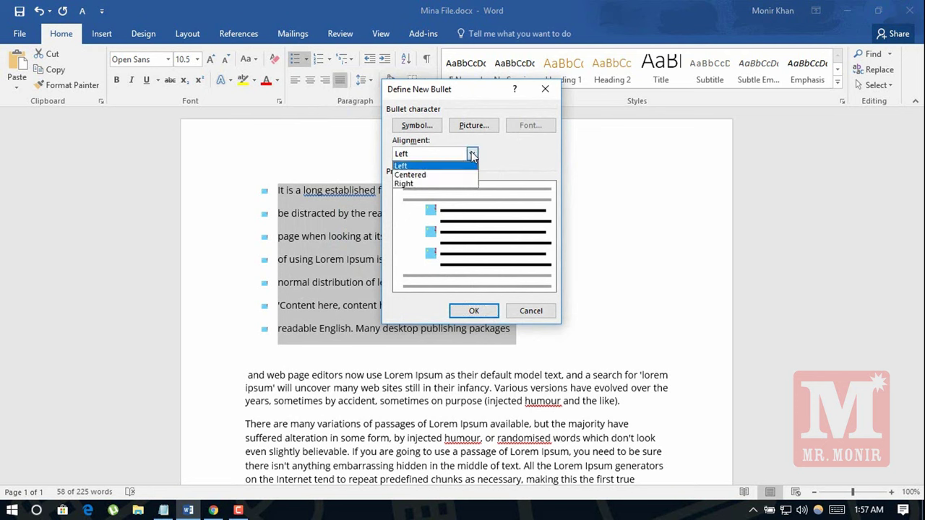
pyautogui.click(430, 177)
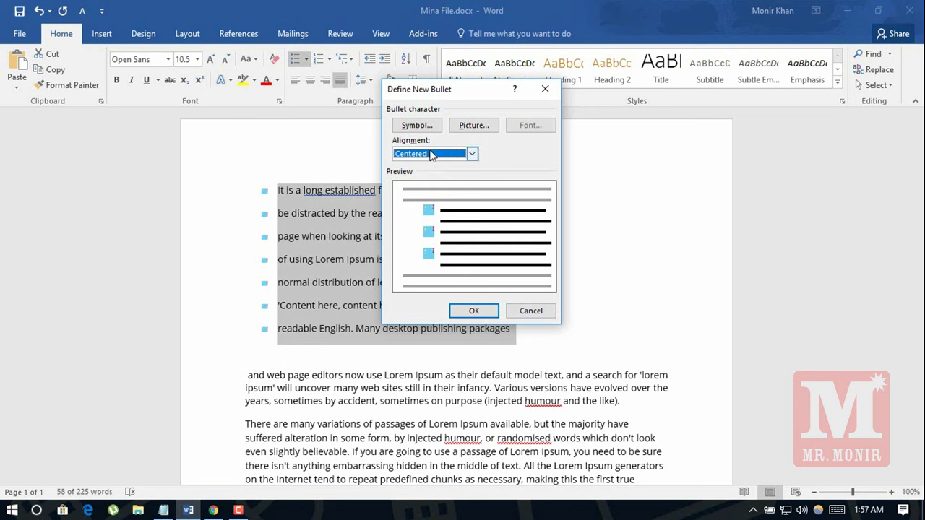
pyautogui.click(471, 153)
pyautogui.click(420, 185)
pyautogui.click(471, 153)
pyautogui.click(421, 167)
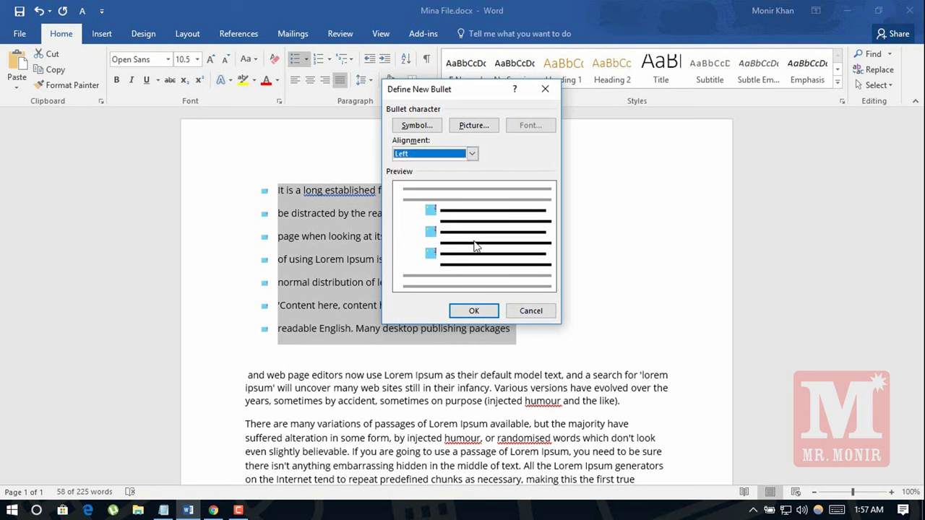
pyautogui.click(474, 311)
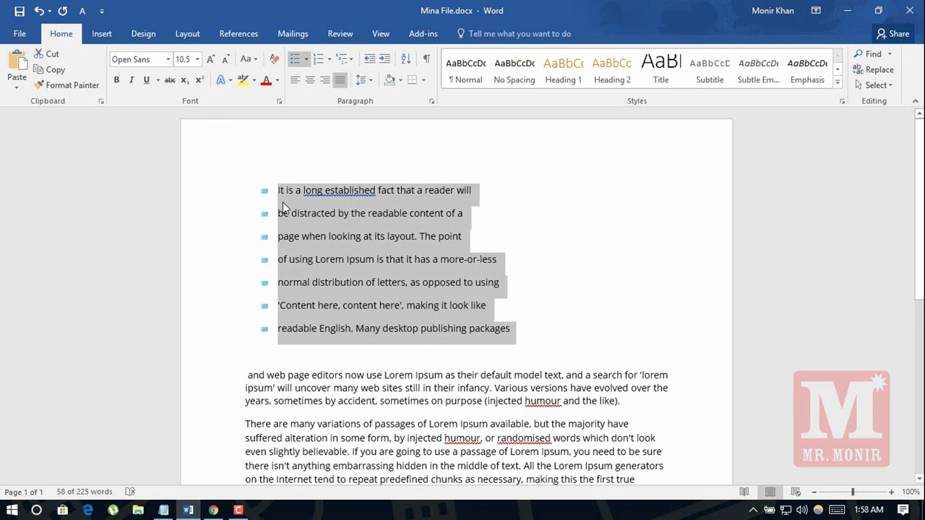
# Step: Number the seven lines 1) to 7) and add a plain empty line below the list
pyautogui.click(328, 61)
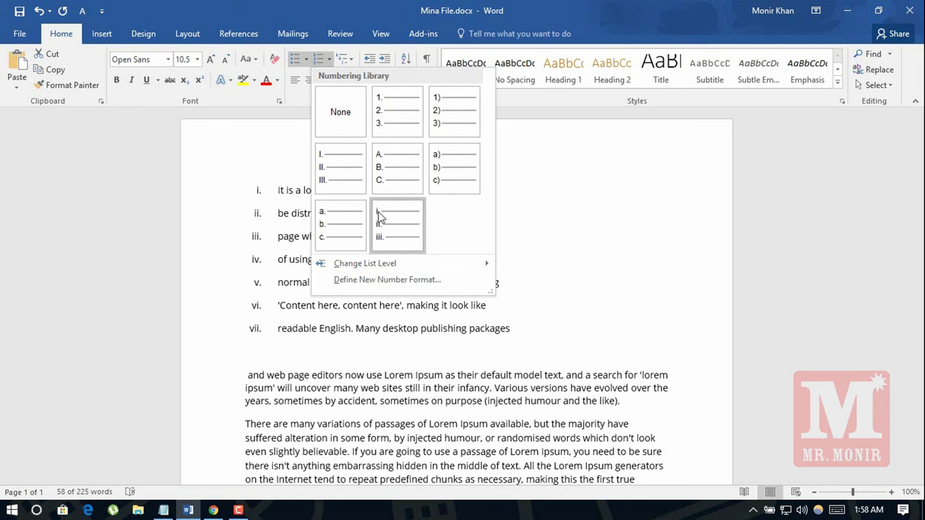
pyautogui.click(452, 128)
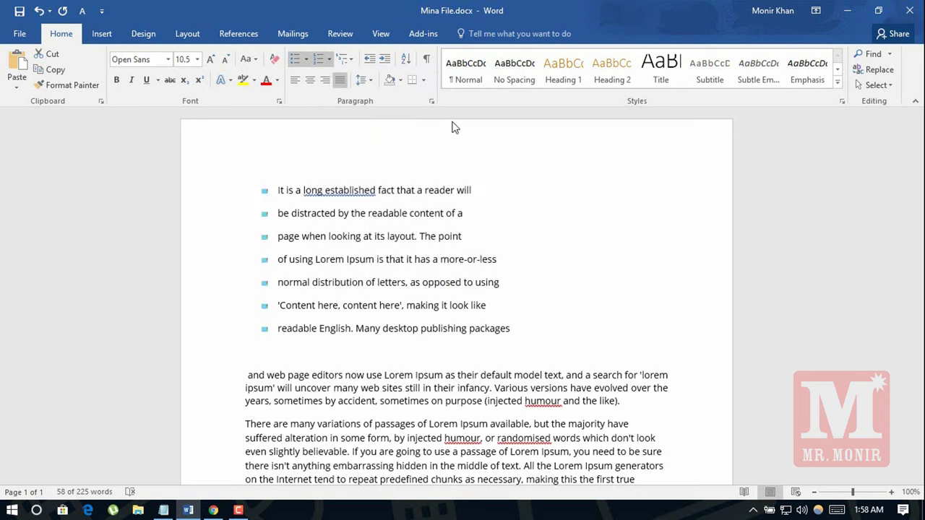
pyautogui.click(528, 338)
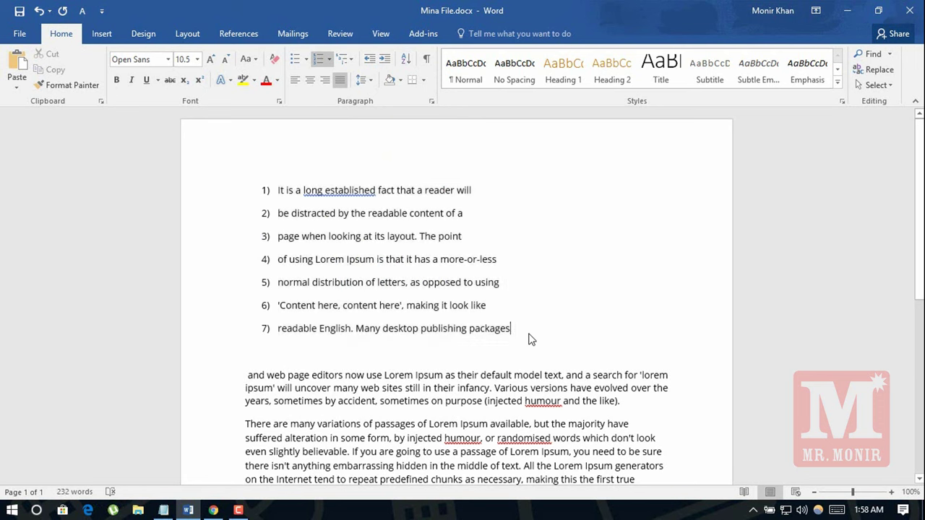
pyautogui.press('Return')
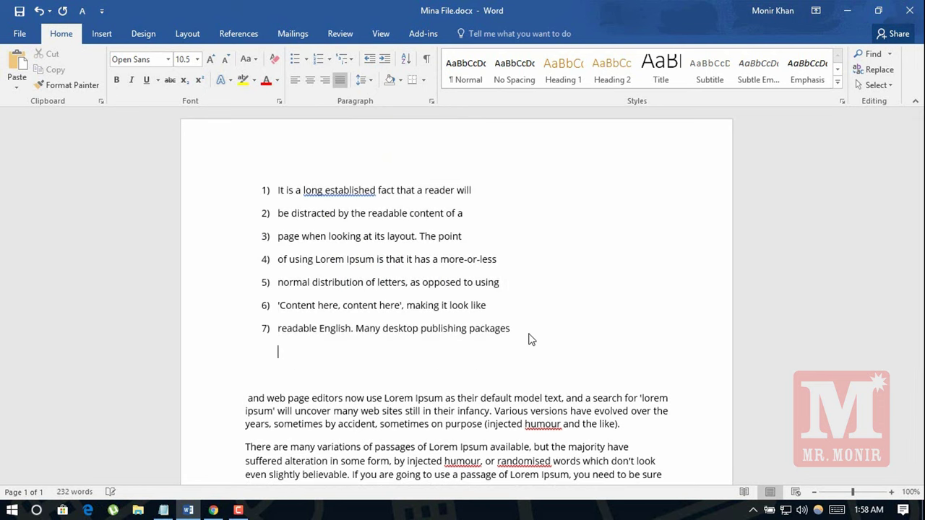
pyautogui.press('Return')
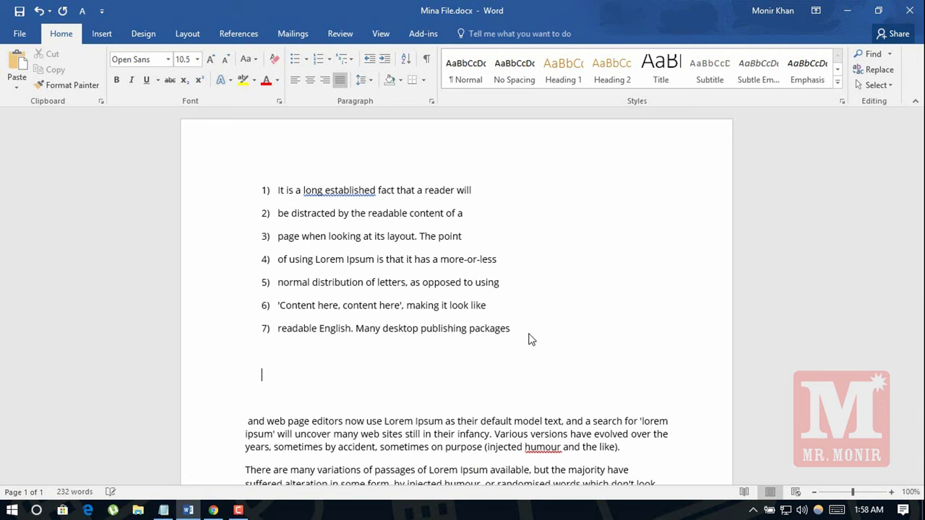
# Step: Type a trial A. B. C. lettered list of three items, then select and delete it
pyautogui.click(330, 59)
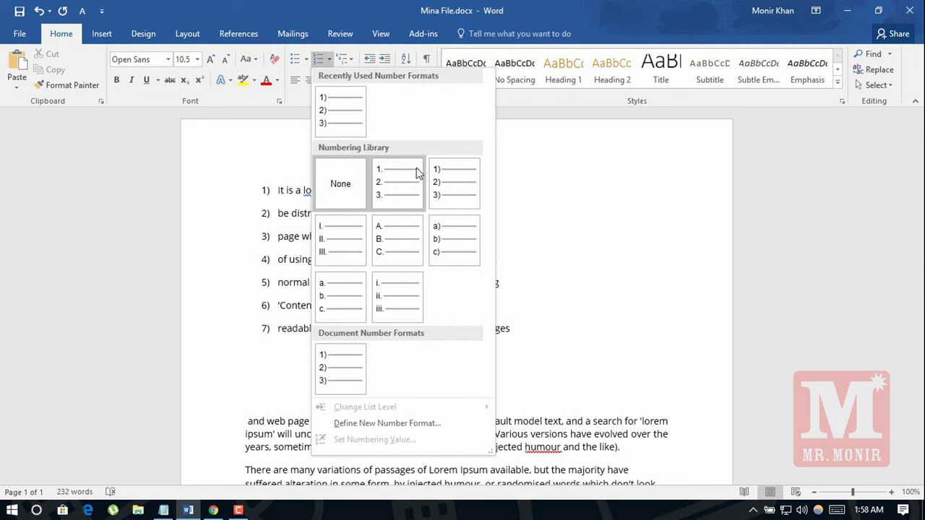
pyautogui.click(389, 244)
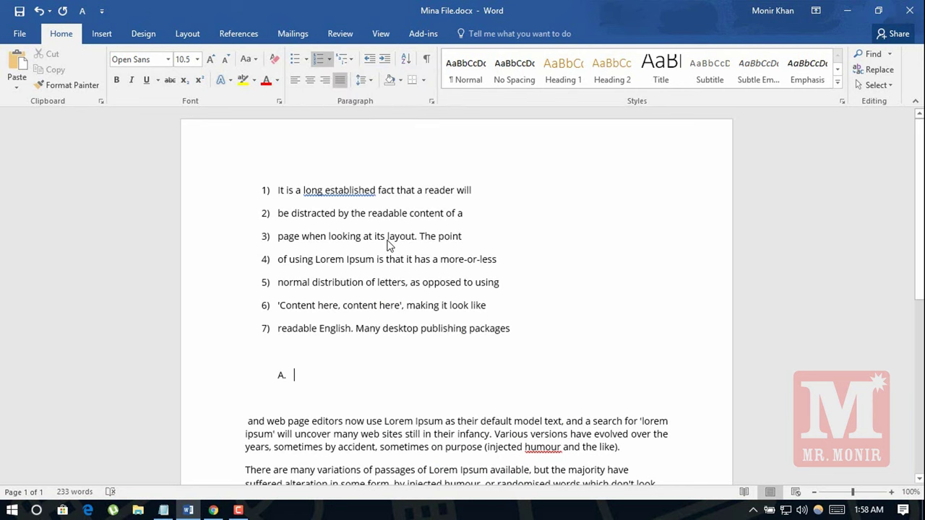
pyautogui.write('hgfjdhgfj')
pyautogui.press('Return')
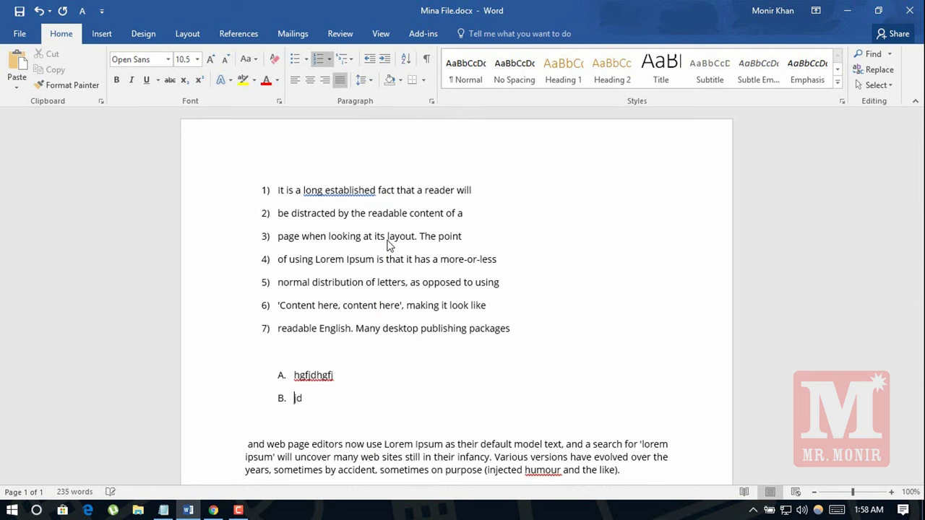
pyautogui.write('hgfsd')
pyautogui.press('Return')
pyautogui.write('jsdhgfh')
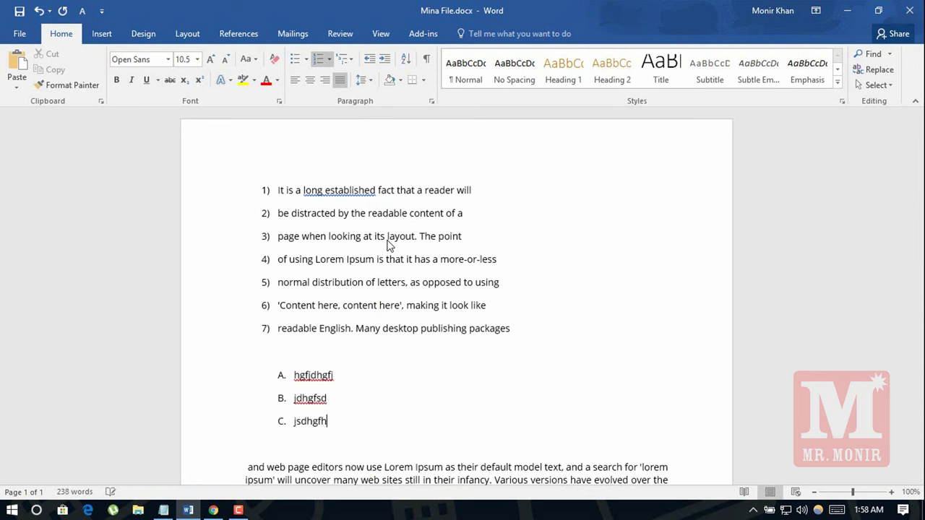
pyautogui.press('Return')
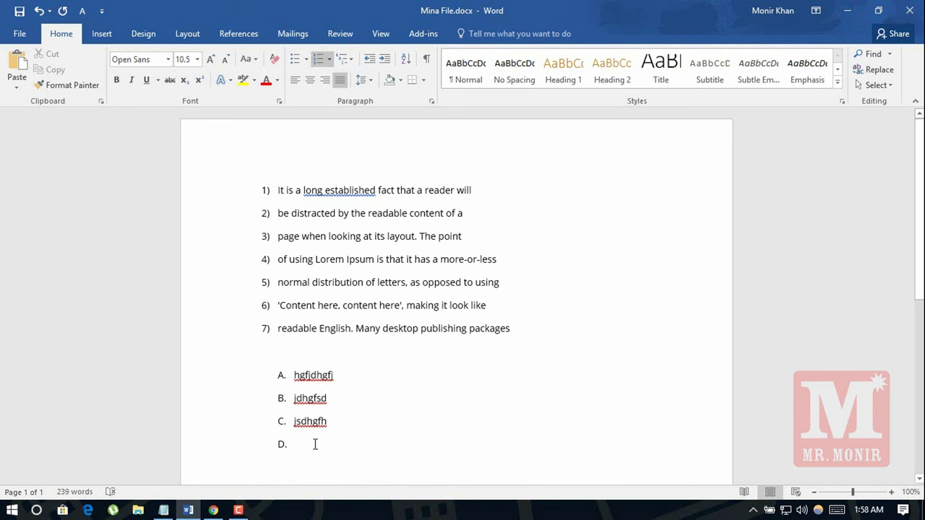
pyautogui.moveTo(315, 444); pyautogui.dragTo(266, 372)
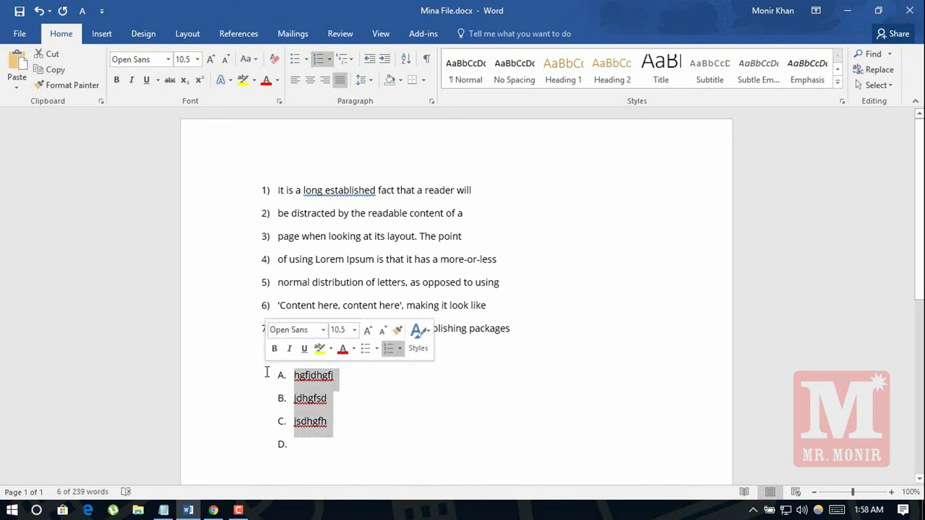
pyautogui.press('BackSpace')
pyautogui.press('BackSpace')
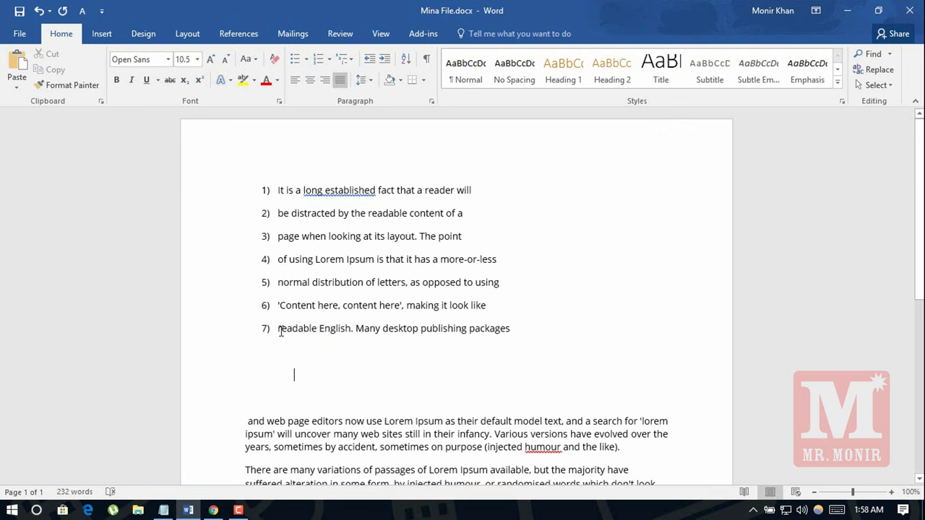
pyautogui.press('BackSpace')
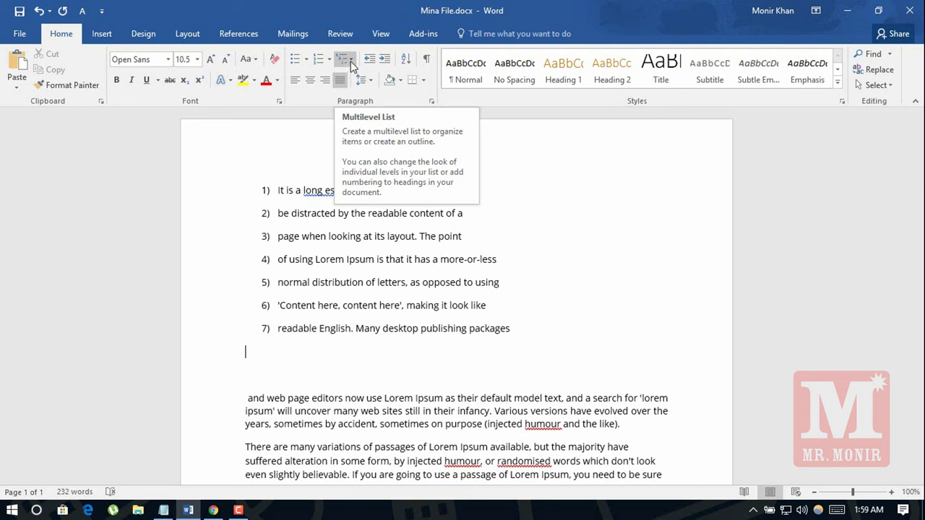
# Step: Apply the 1) a) i) multilevel list, type 'whats your name?' and indent the next item to a)
pyautogui.click(346, 62)
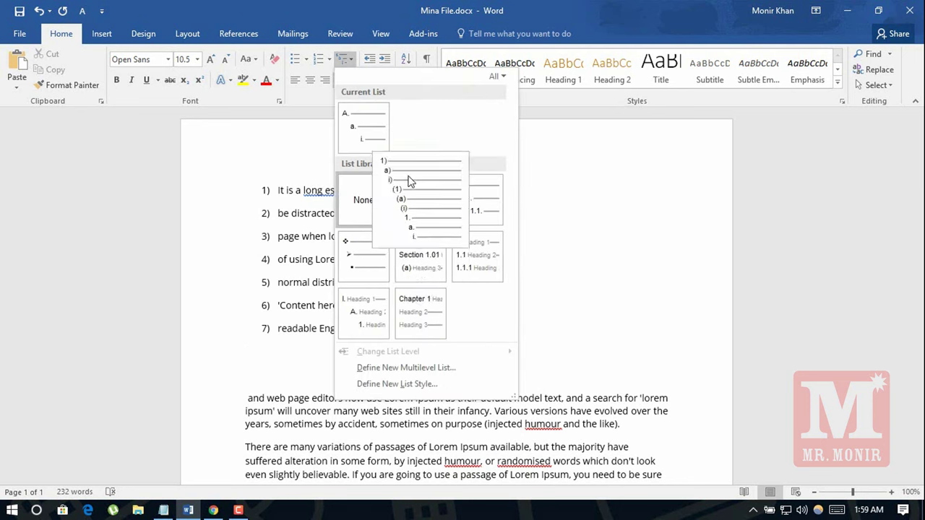
pyautogui.click(282, 365)
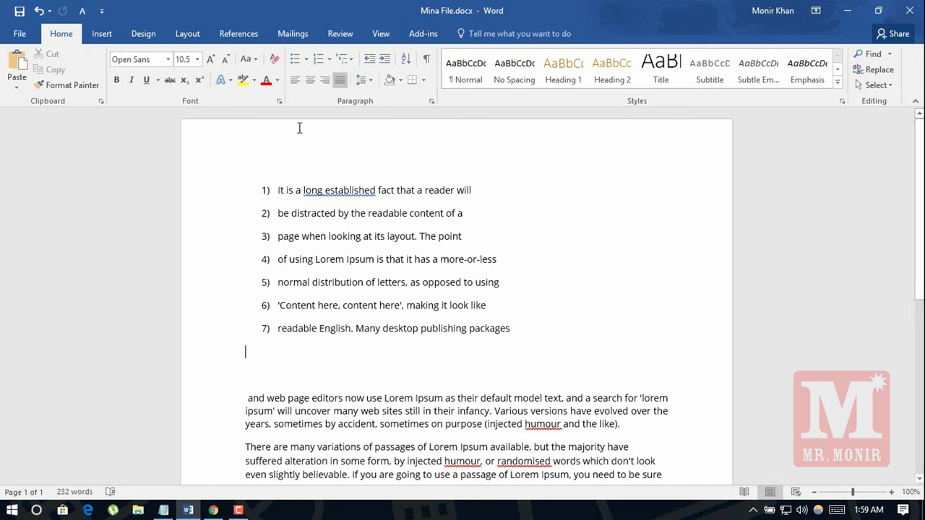
pyautogui.click(353, 61)
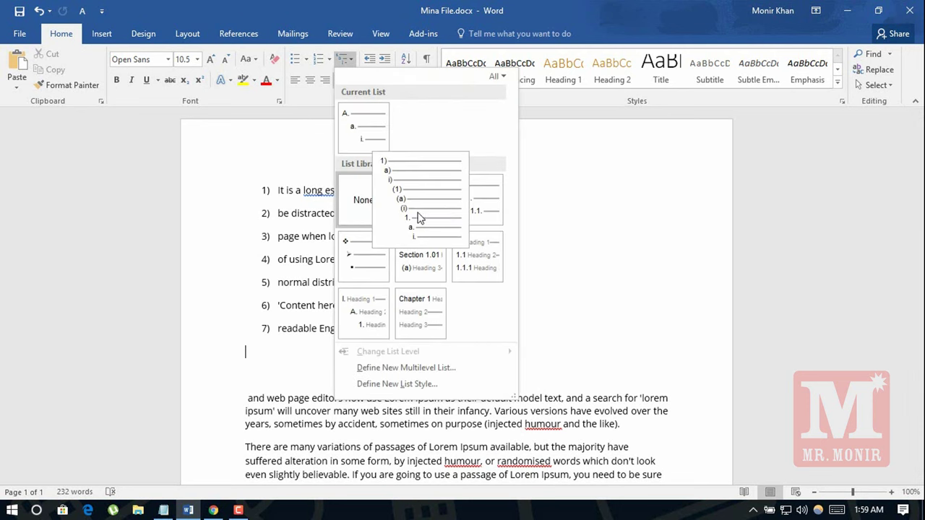
pyautogui.click(422, 218)
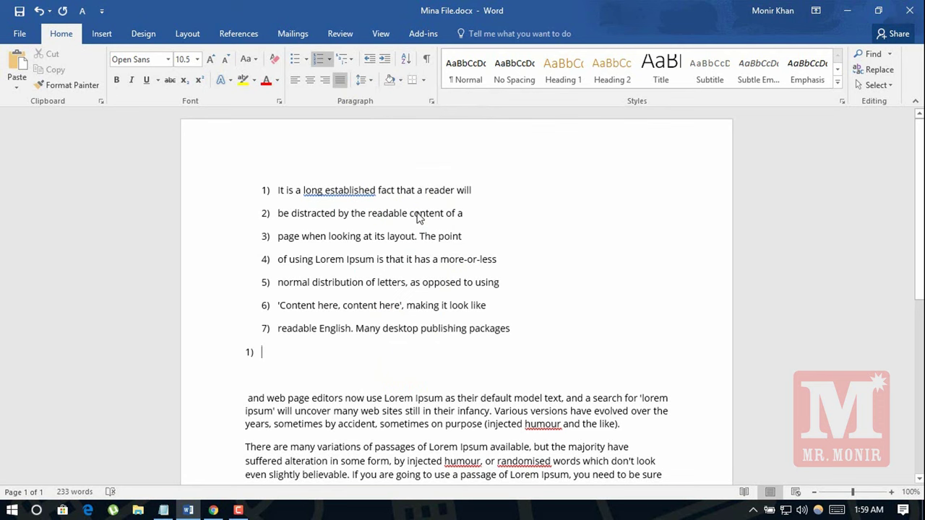
pyautogui.write('whats your n')
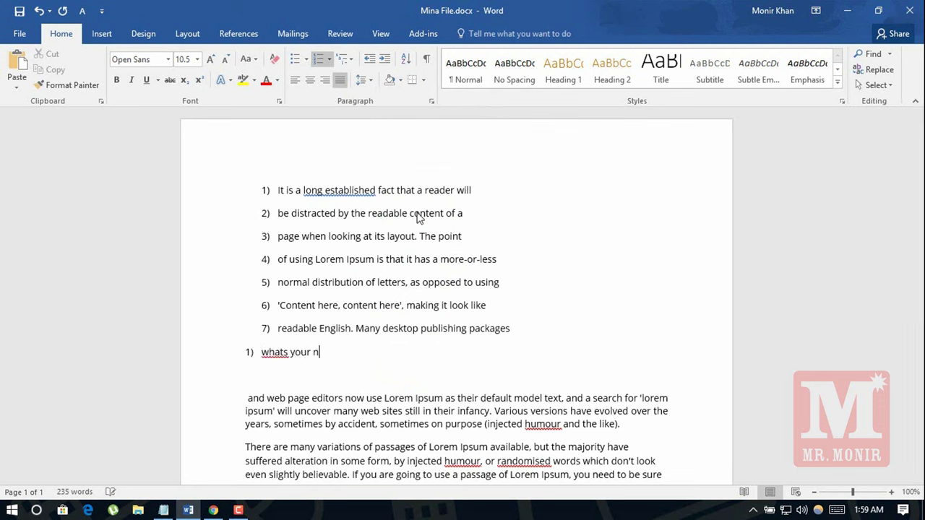
pyautogui.write('ame?')
pyautogui.press('Return')
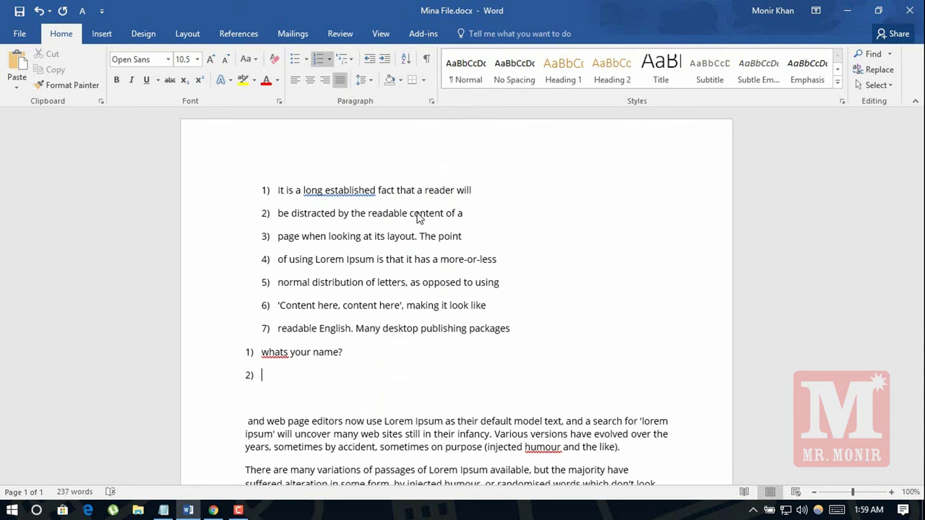
pyautogui.press('Tab')
pyautogui.hotkey('shift', 'Tab')
pyautogui.press('Tab')
# Step: Type the name answers as lettered sub-items indented beneath the question
pyautogui.write('rif')
pyautogui.press('Return')
pyautogui.write('Bikas')
pyautogui.press('Return')
pyautogui.write('Kalam ')
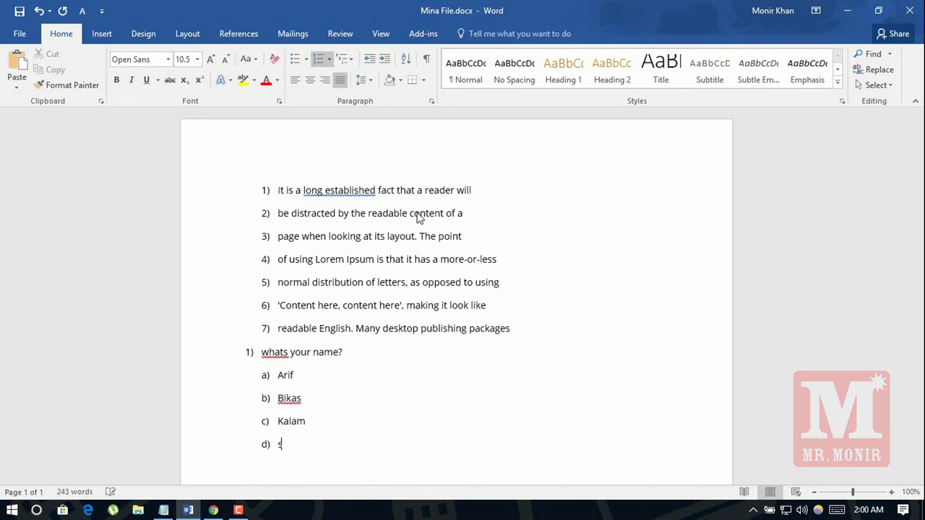
pyautogui.write('sohan')
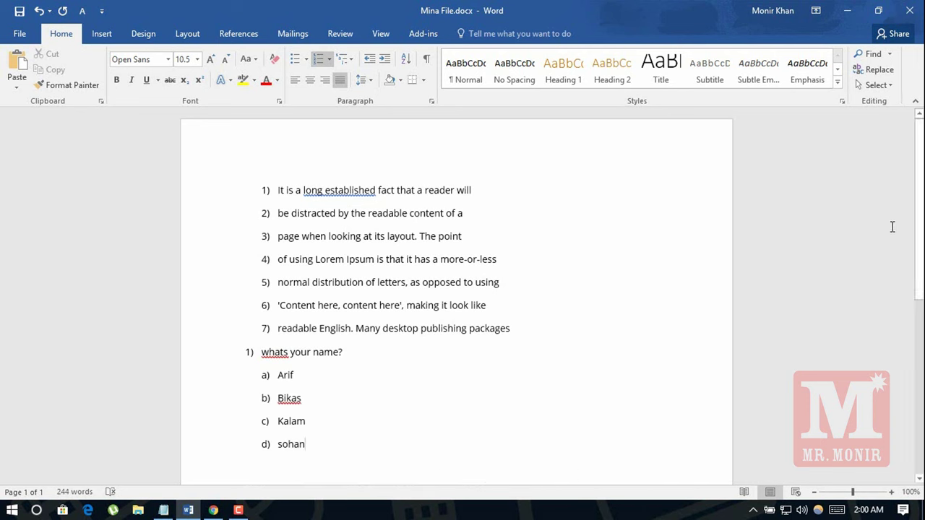
pyautogui.scroll(-3, 613, 268)
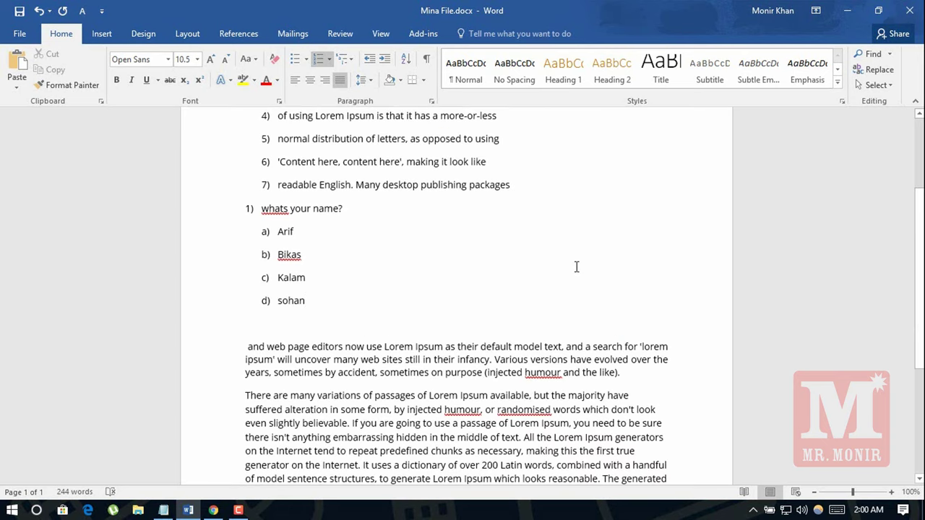
pyautogui.press('Return')
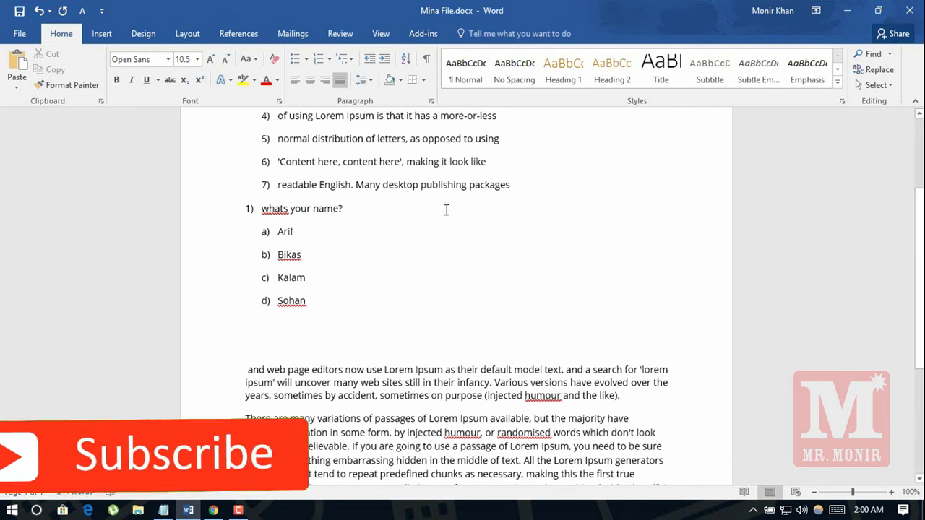
# Step: Add a second question item 2) with two indented answer sub-items
pyautogui.click(344, 59)
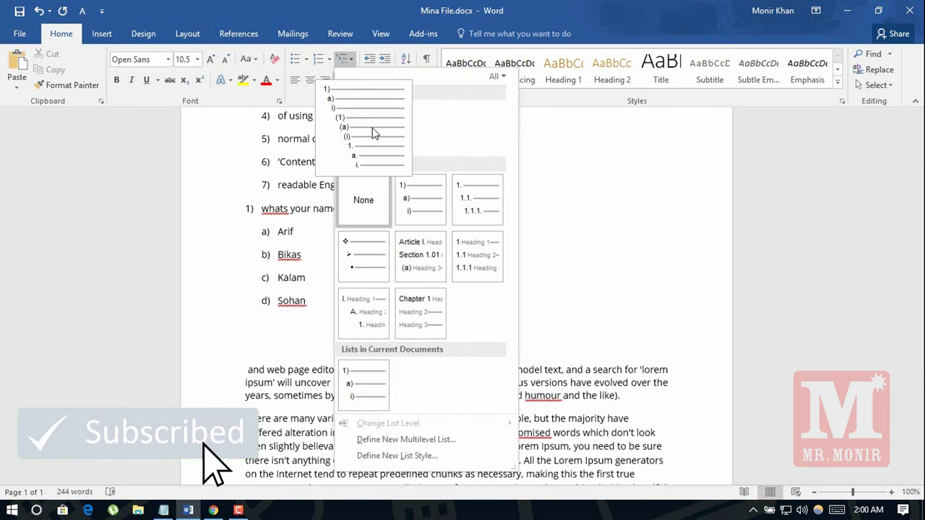
pyautogui.click(374, 133)
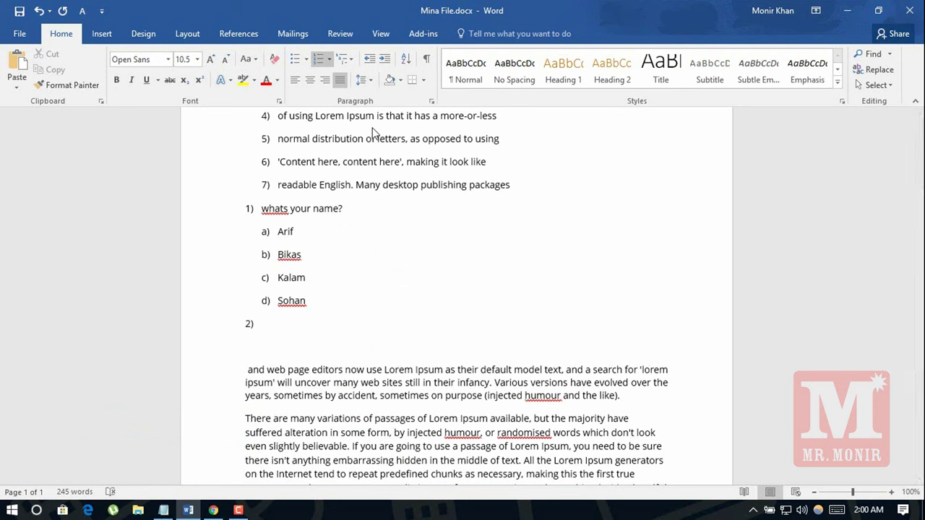
pyautogui.write('jdshjfgjdsmcx?')
pyautogui.press('Return')
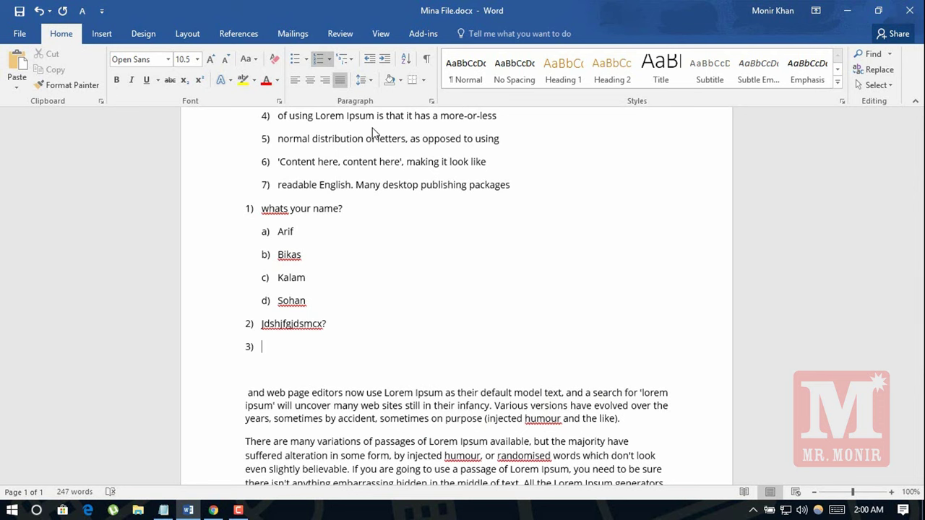
pyautogui.press('Tab')
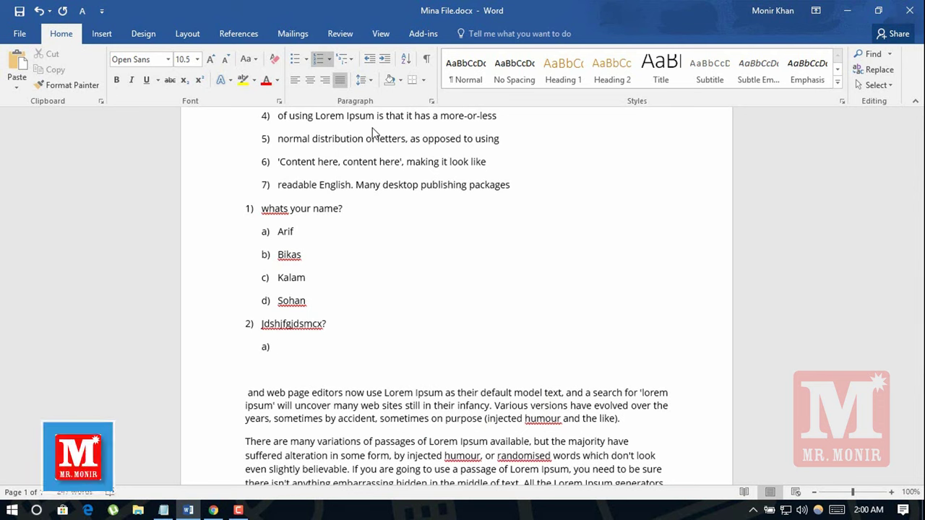
pyautogui.write('dhbfb')
pyautogui.press('Return')
pyautogui.write('dhfh')
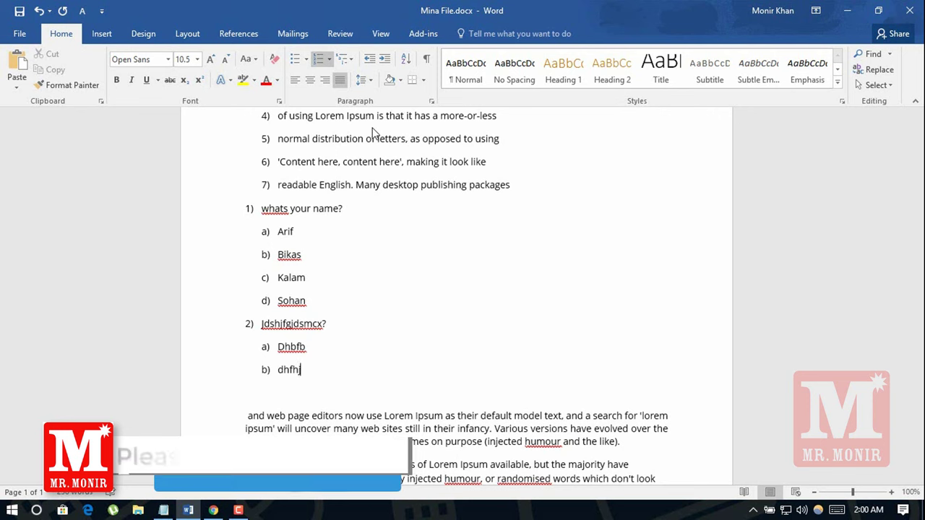
pyautogui.write('jd')
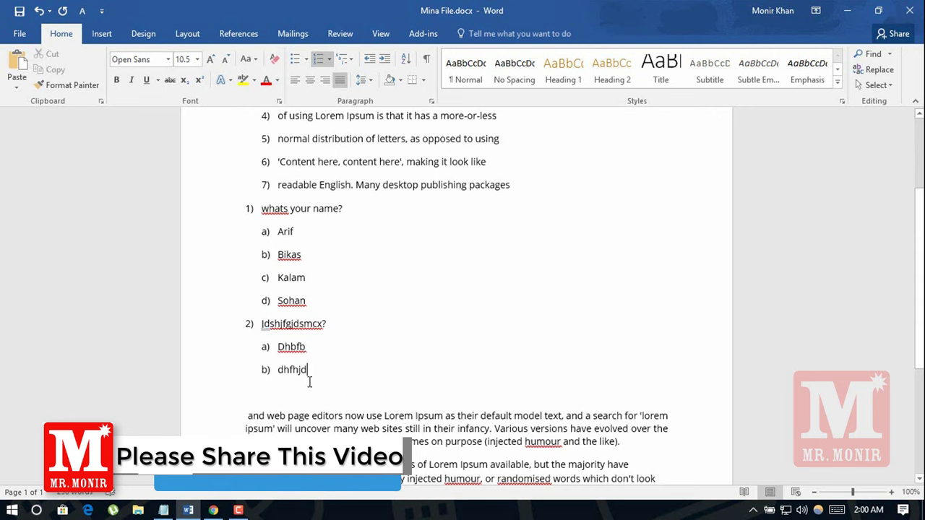
# Step: Select the question and answer items, delete them, and remove the leftover list item
pyautogui.moveTo(309, 365); pyautogui.dragTo(237, 208)
pyautogui.press('Delete')
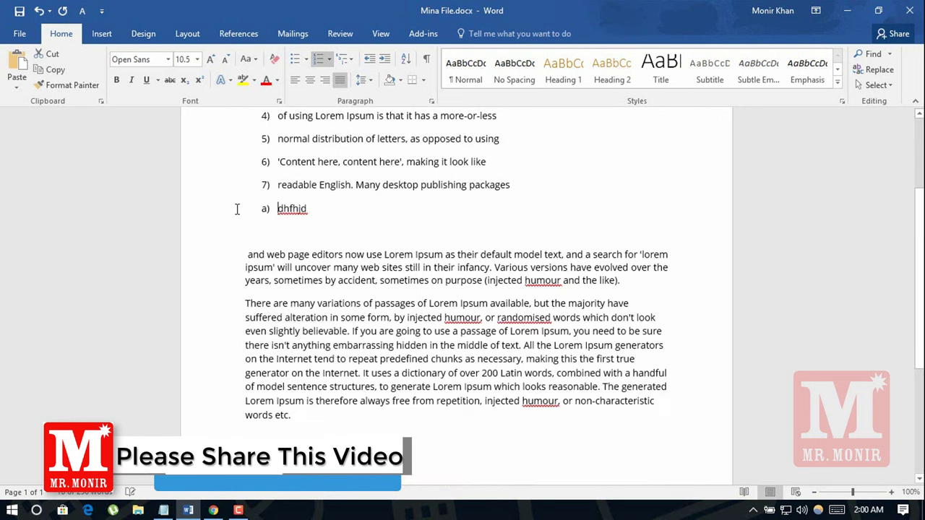
pyautogui.click(236, 209)
pyautogui.press('Delete')
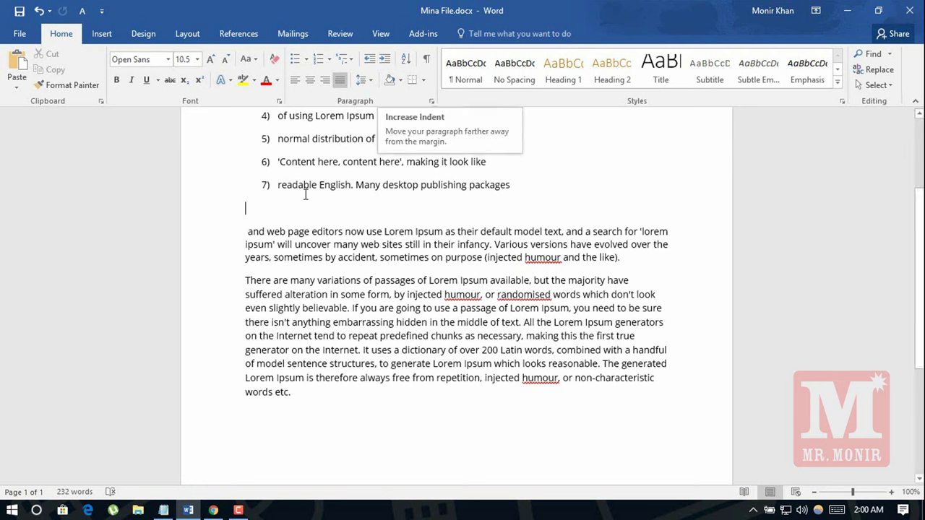
# Step: Indent the 'and web page editors' paragraph five levels right, then back two levels
pyautogui.click(248, 231)
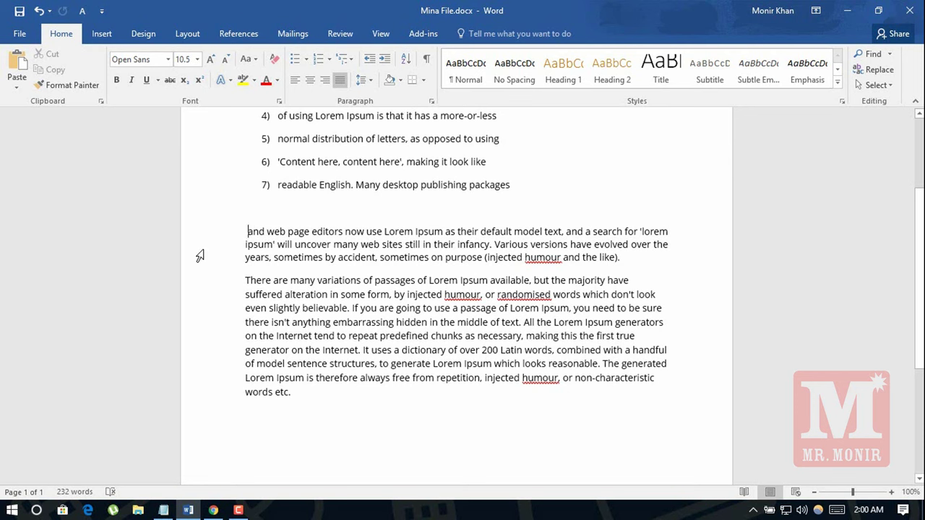
pyautogui.click(383, 62)
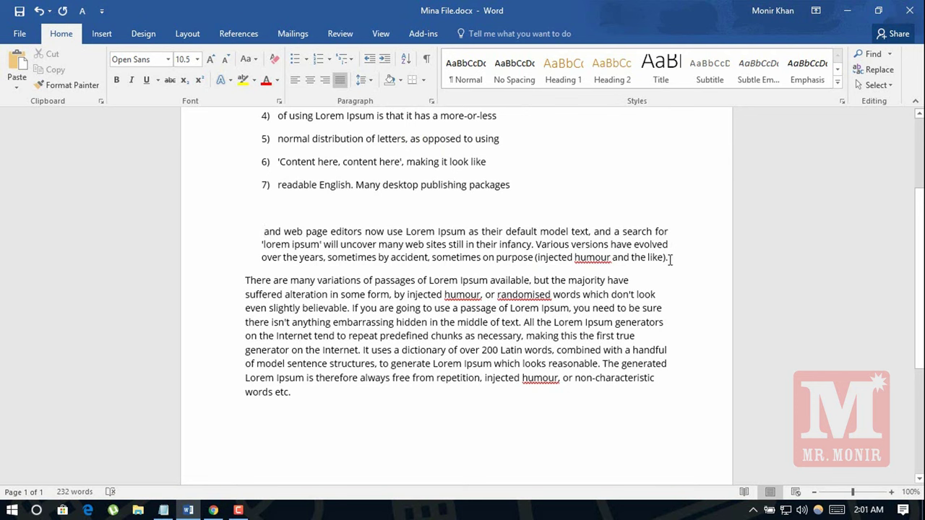
pyautogui.moveTo(670, 258); pyautogui.dragTo(306, 232)
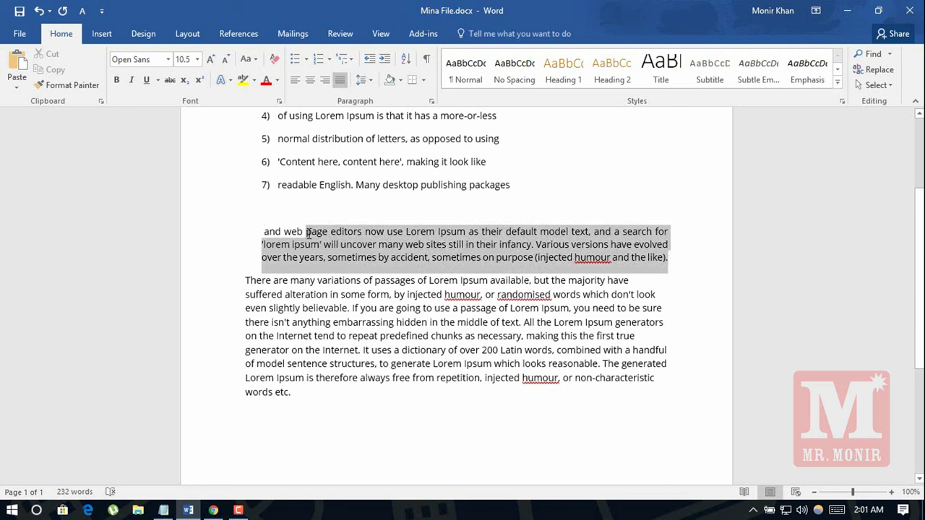
pyautogui.click(264, 233)
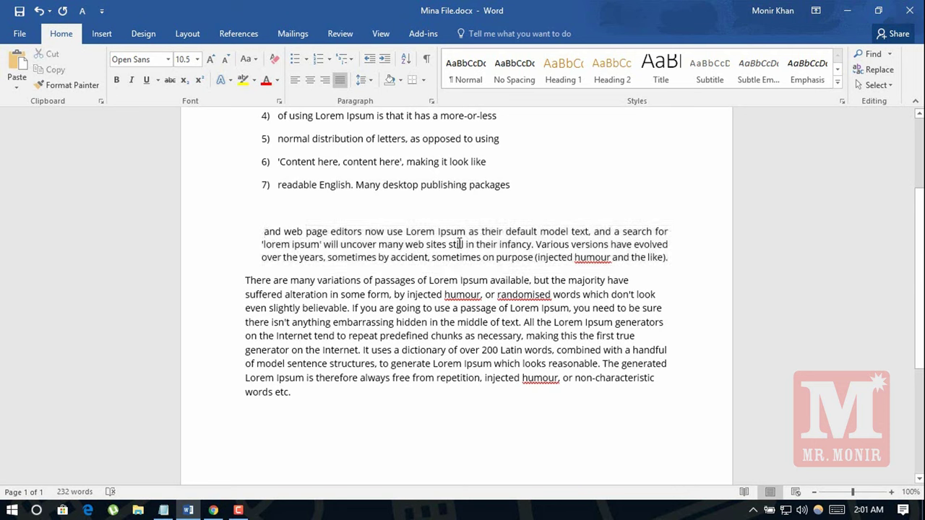
pyautogui.click(381, 63)
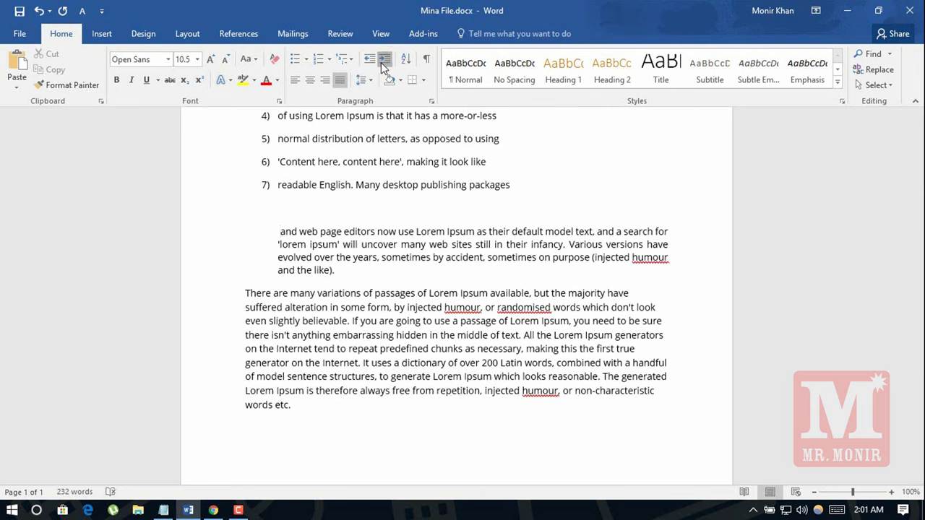
pyautogui.click(380, 62)
pyautogui.click(380, 62)
pyautogui.click(381, 62)
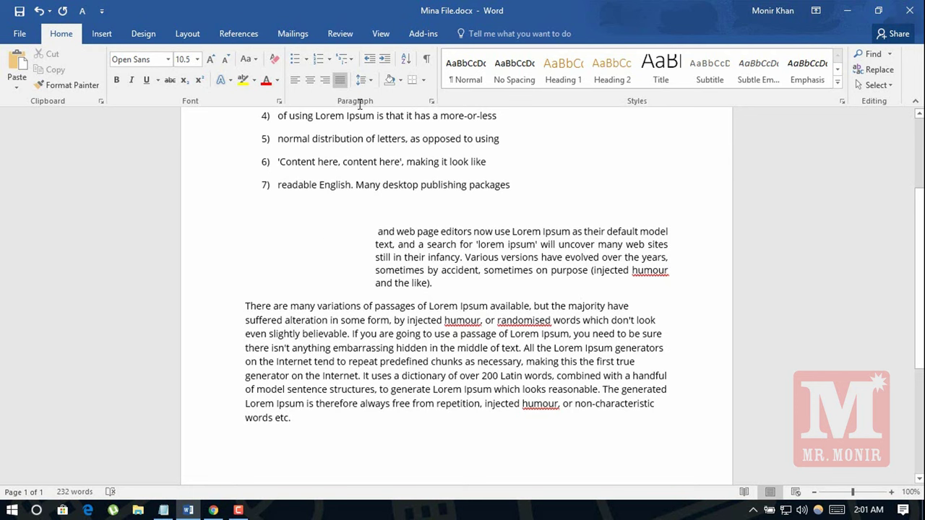
pyautogui.click(375, 69)
pyautogui.click(375, 67)
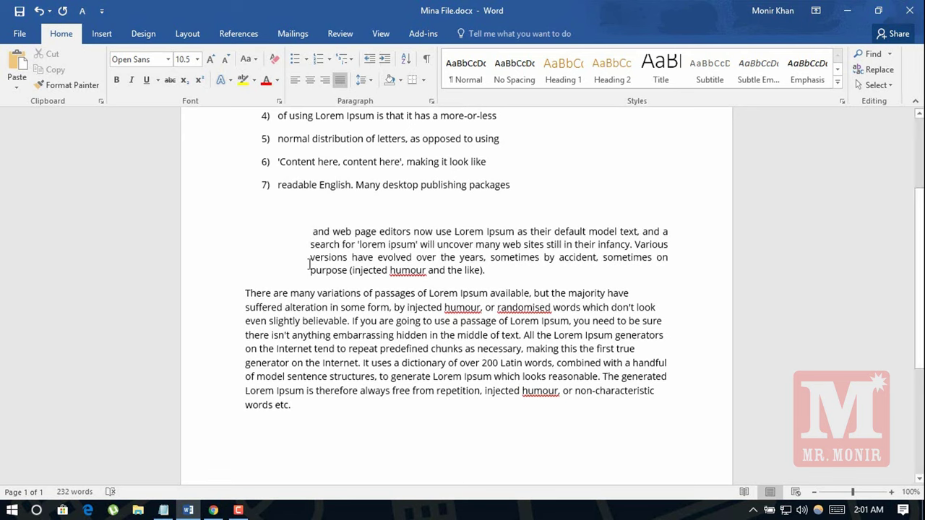
pyautogui.click(245, 294)
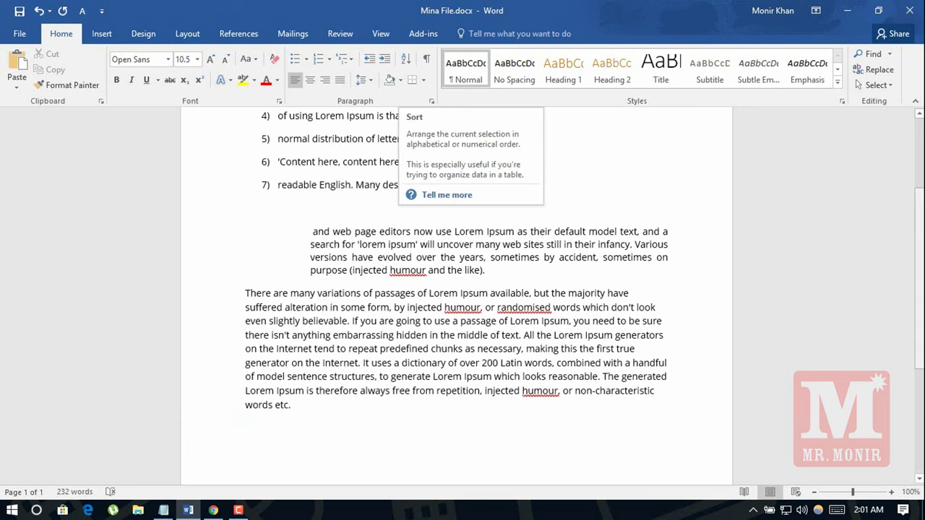
# Step: Sort the seven numbered lines ascending, then re-sort them in descending order
pyautogui.scroll(3, 351, 248)
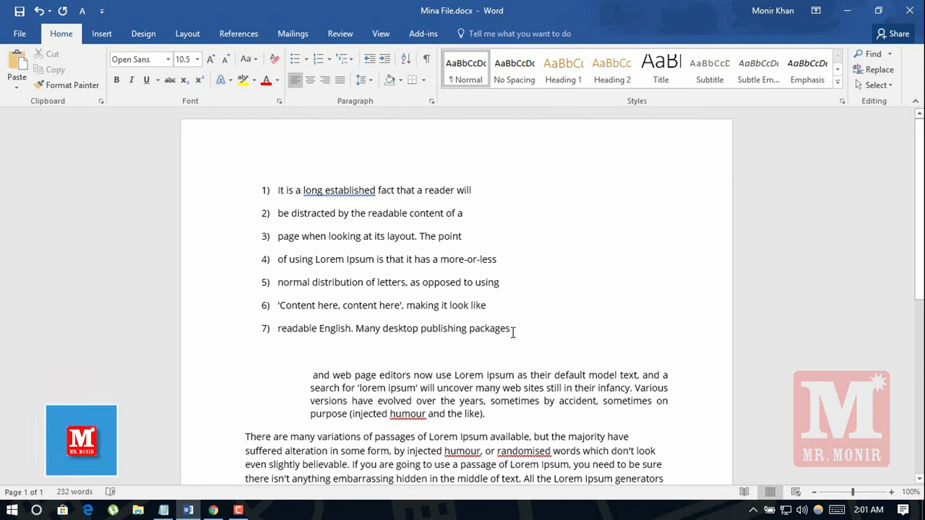
pyautogui.moveTo(512, 329); pyautogui.dragTo(274, 172)
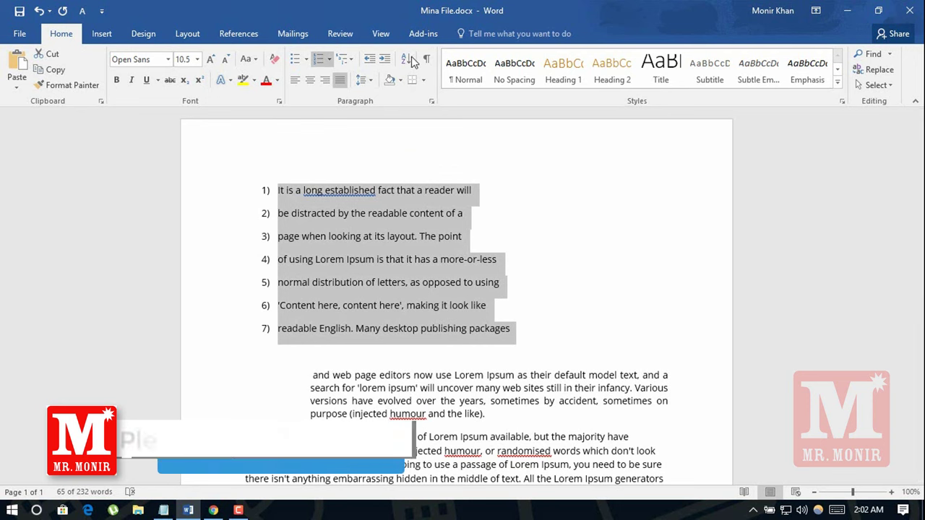
pyautogui.click(411, 57)
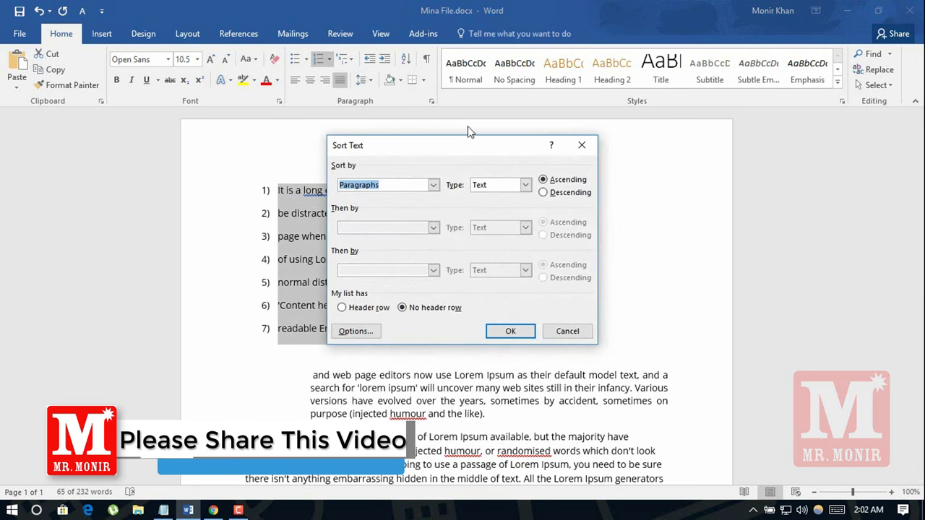
pyautogui.moveTo(467, 150); pyautogui.dragTo(563, 118)
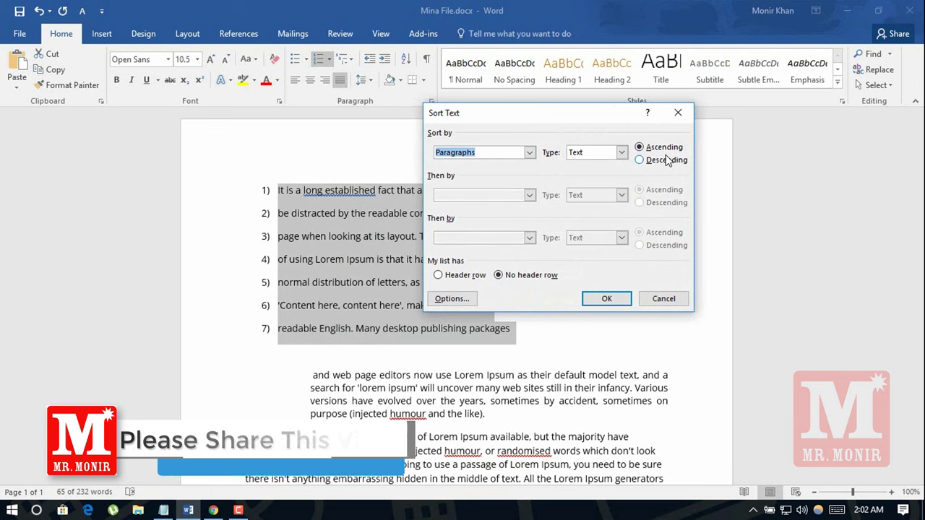
pyautogui.click(600, 299)
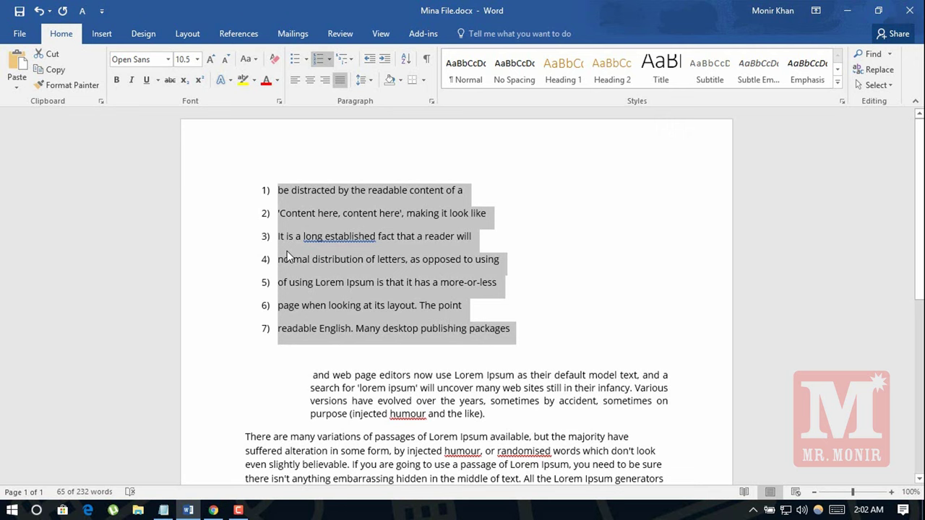
pyautogui.click(406, 60)
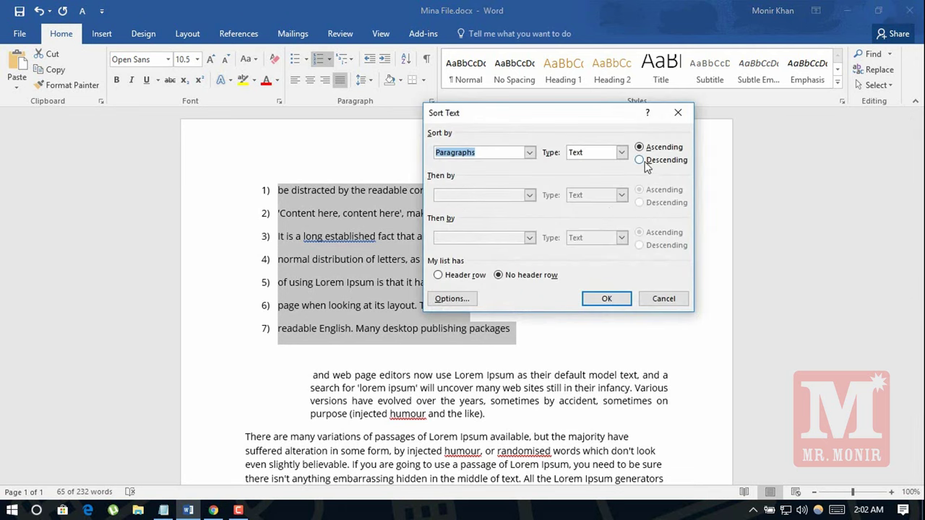
pyautogui.click(645, 162)
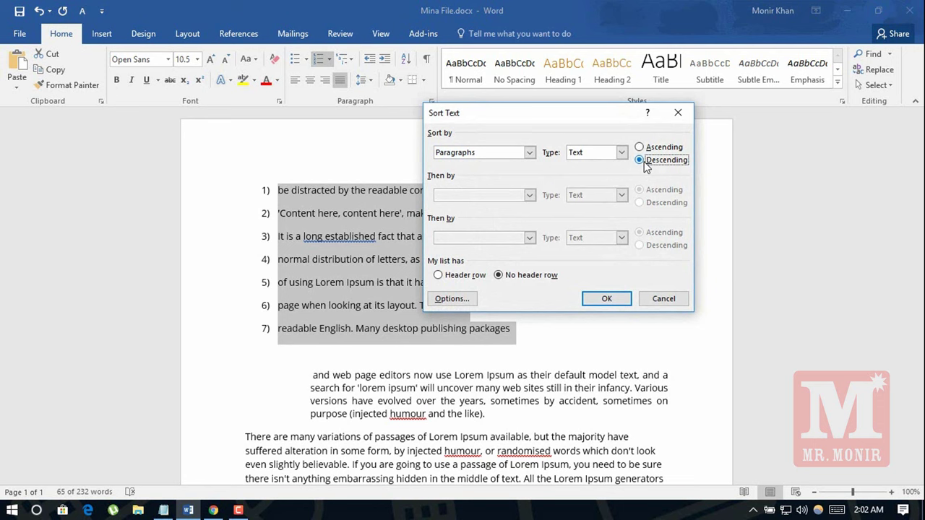
pyautogui.click(599, 304)
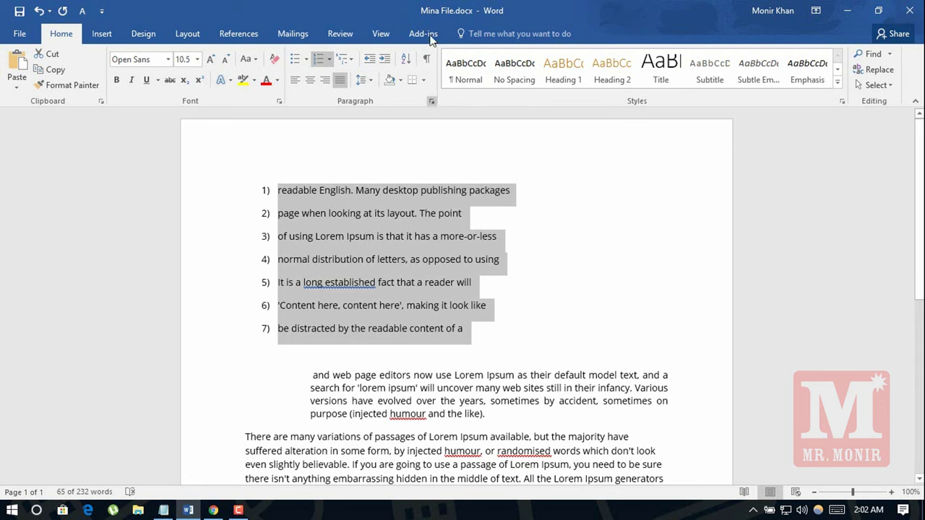
pyautogui.click(427, 63)
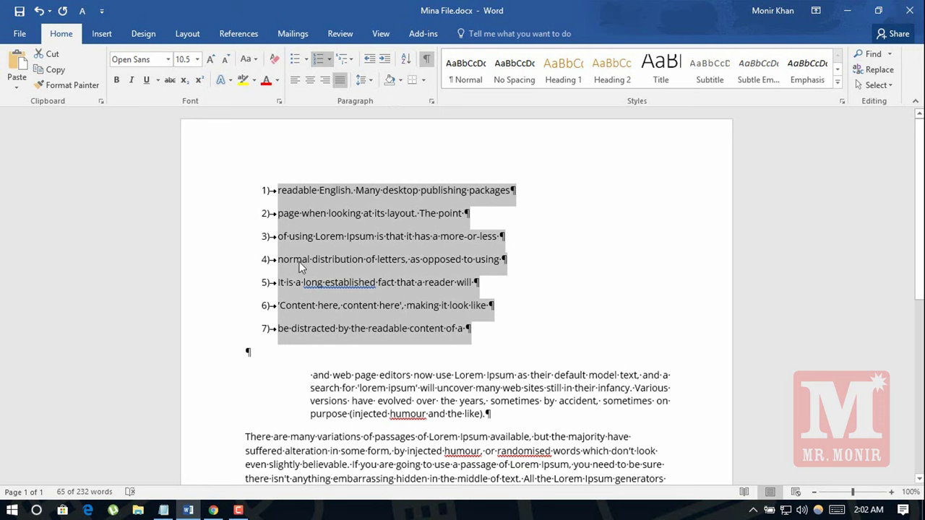
pyautogui.click(427, 67)
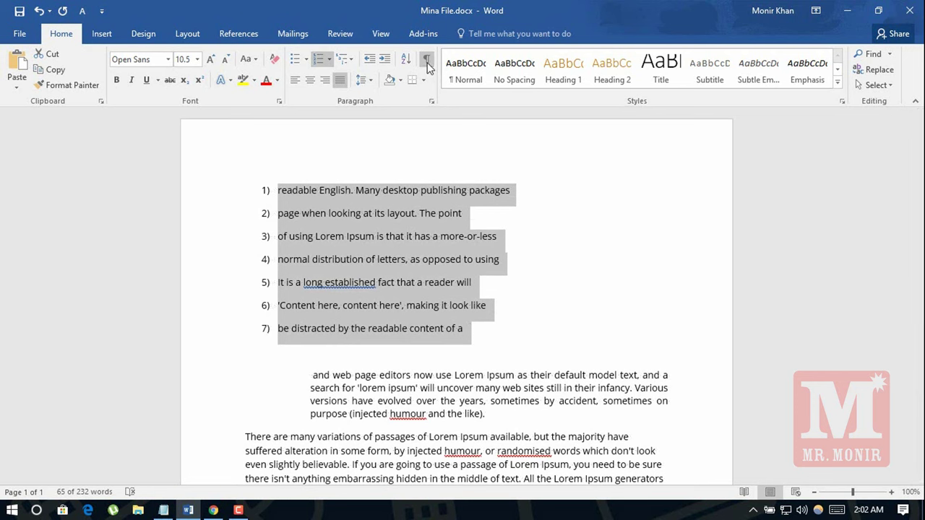
pyautogui.click(361, 215)
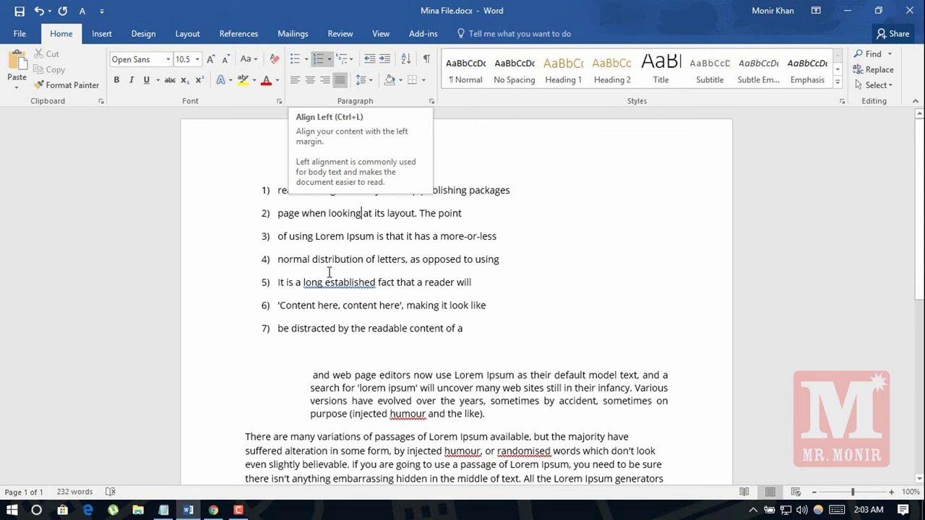
# Step: Select the 'There are many variations' paragraph and center it, after briefly right-aligning it
pyautogui.scroll(-4, 482, 317)
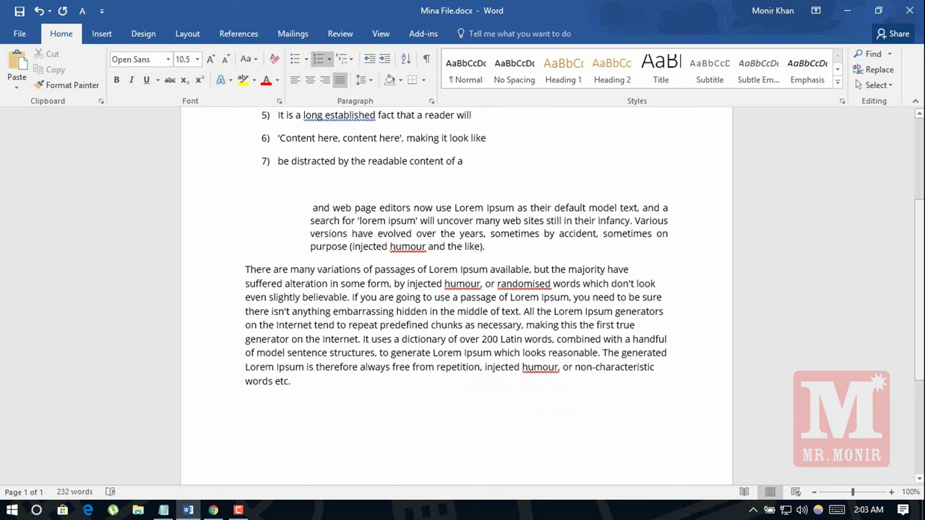
pyautogui.moveTo(297, 380); pyautogui.dragTo(238, 265)
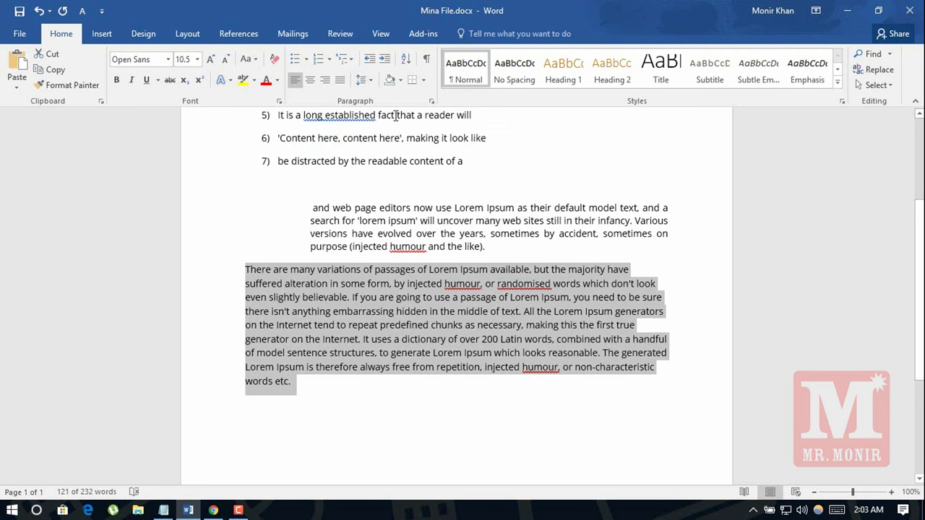
pyautogui.click(325, 80)
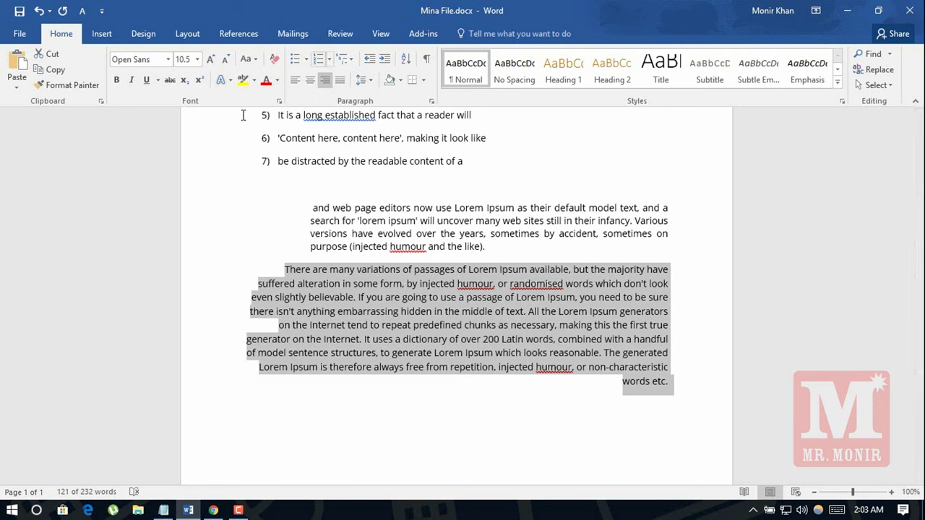
pyautogui.click(309, 80)
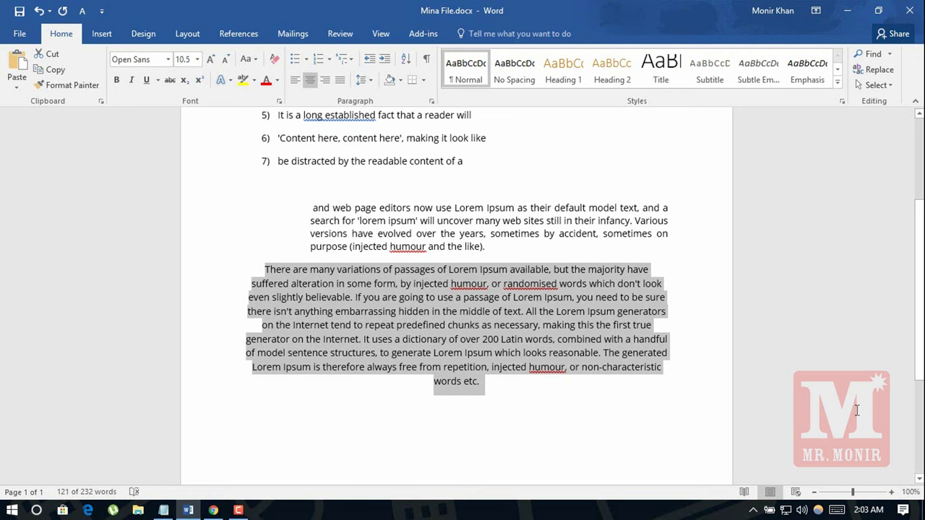
# Step: Add the line 'Djbfidsjbv dcvdjchvjhbd cvjhdbnc vjhd', then a line 'Dhfgjvsdbh vjdhbcnx' and justify it
pyautogui.scroll(-1, 918, 289)
pyautogui.click(595, 392)
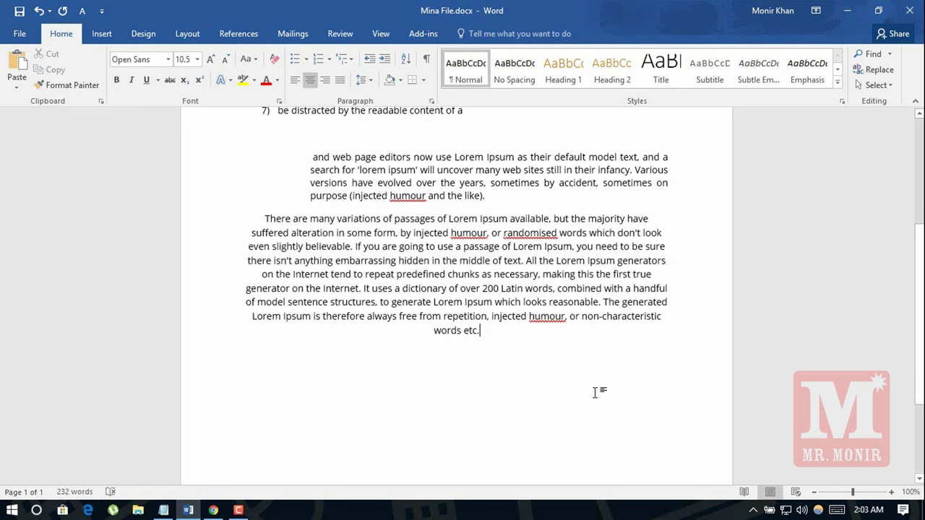
pyautogui.press('Return')
pyautogui.write('Djbfidsj')
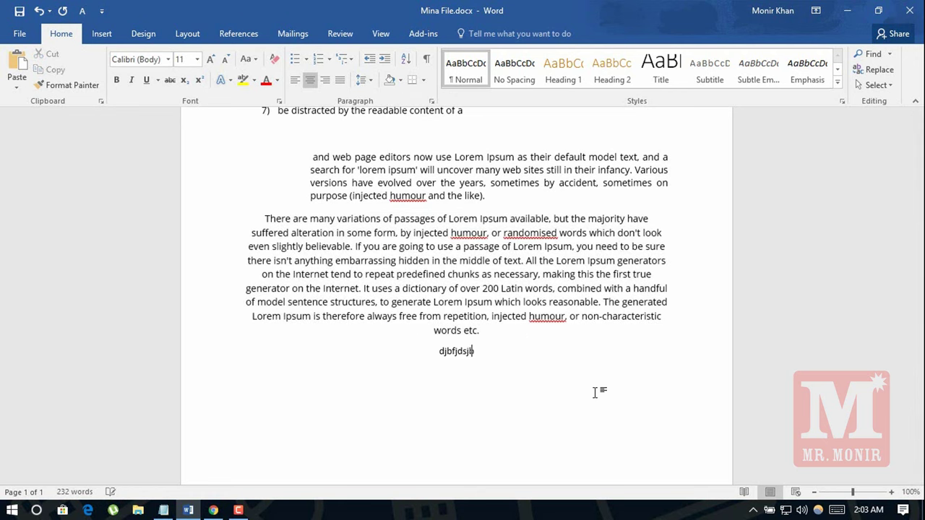
pyautogui.write('bv dcvdjchvjhbd cvjhdb')
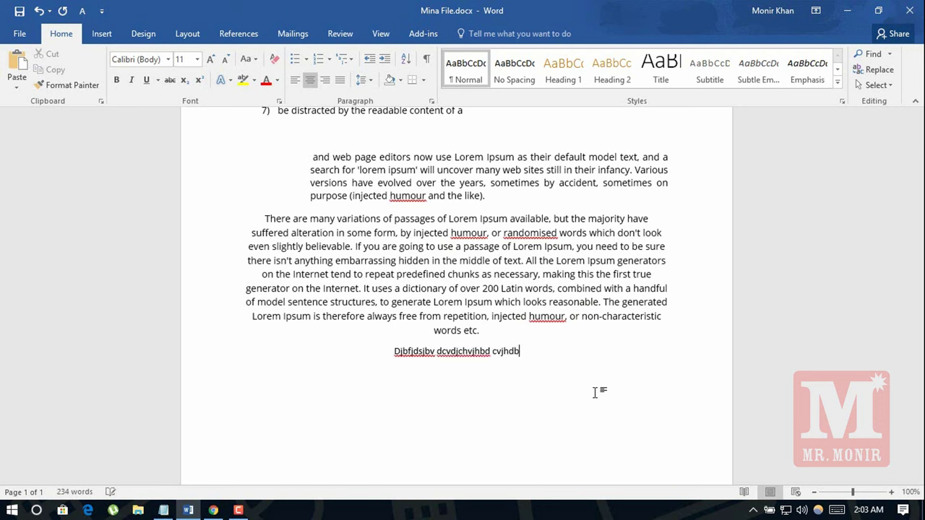
pyautogui.write('nc vjhd')
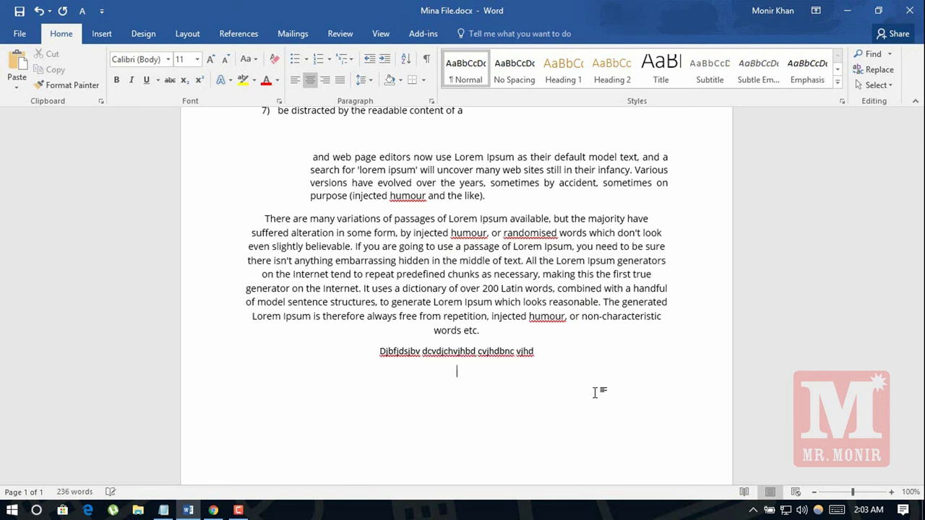
pyautogui.click(294, 81)
pyautogui.write('Dhf')
pyautogui.write('gjvsdbh vjdhbcnx')
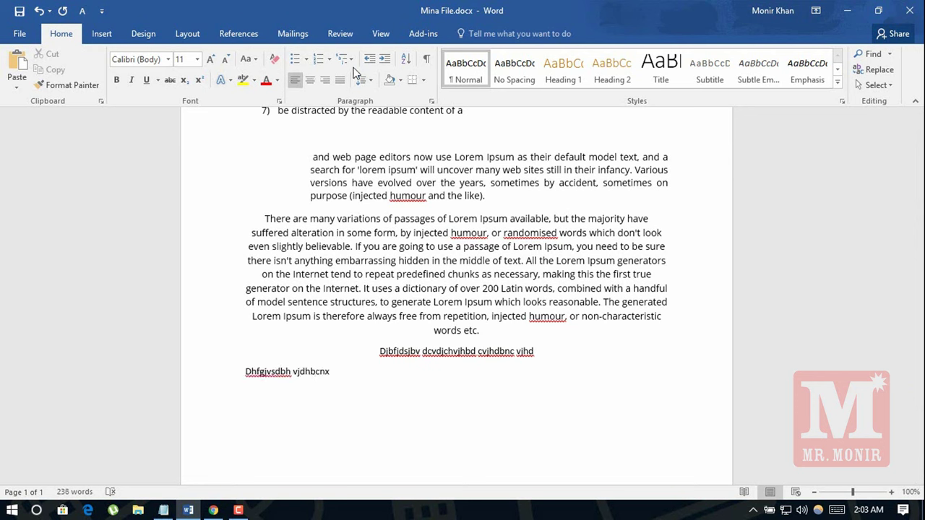
pyautogui.click(344, 80)
# Step: Add a right-aligned line 'hdgjfhgdvjdgcjbvjdhgcvs' and a justified line 'jdfhcvbndfcjhvbdjfjbfhvbjc vjfdnbc'
pyautogui.press('Return')
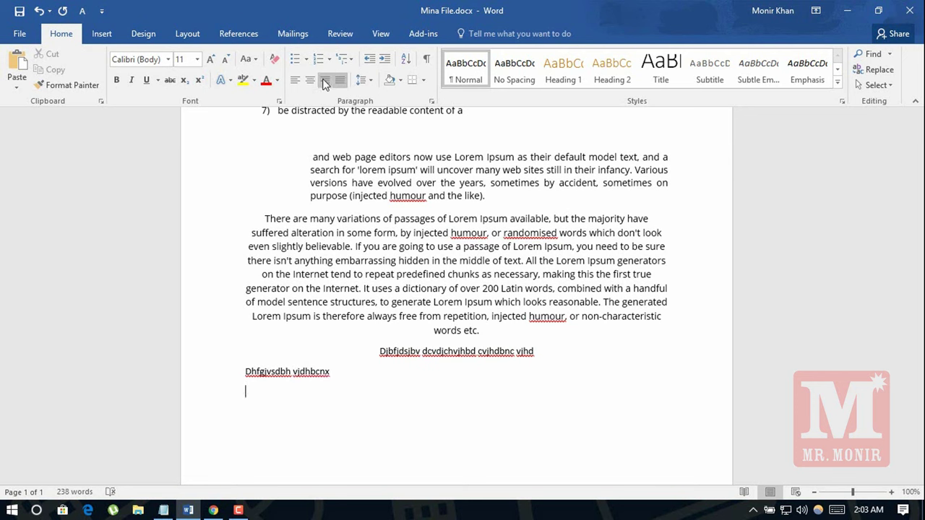
pyautogui.hotkey('ctrl', 'l')
pyautogui.click(323, 84)
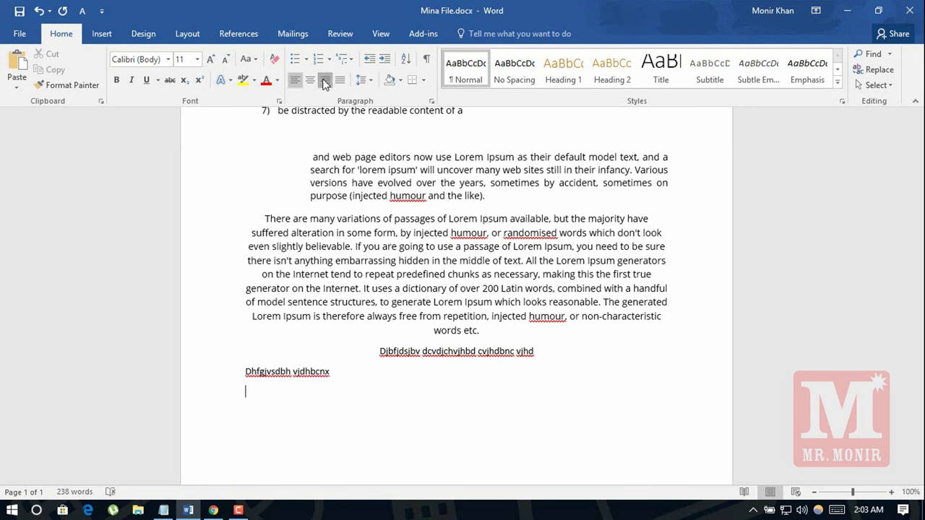
pyautogui.write('hdgjfhgdvjdgcj')
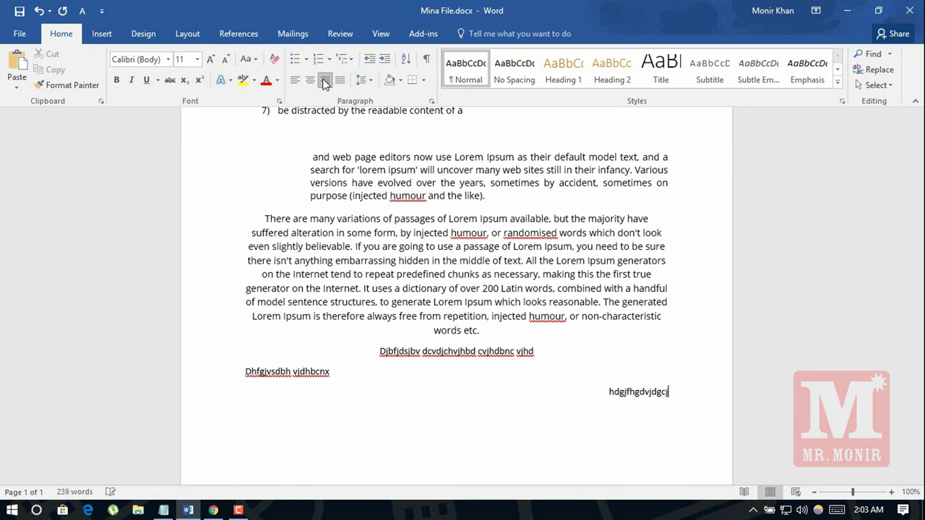
pyautogui.write('bvjdhgcvs')
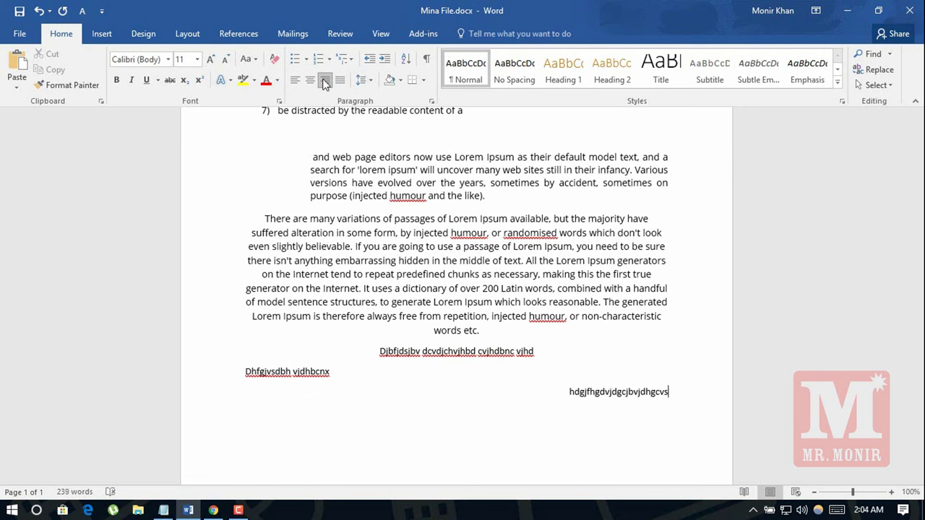
pyautogui.press('Return')
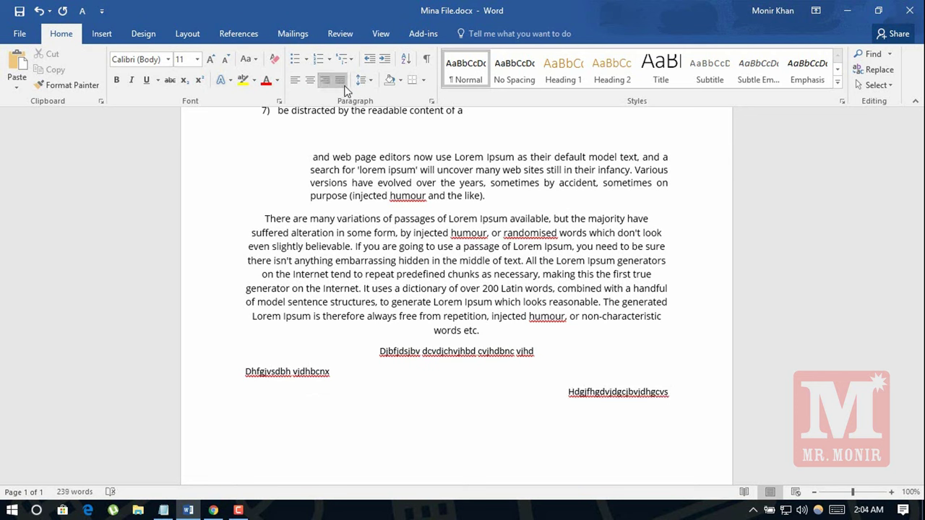
pyautogui.click(344, 85)
pyautogui.write('jdfhcvbndfcjhvbdjf')
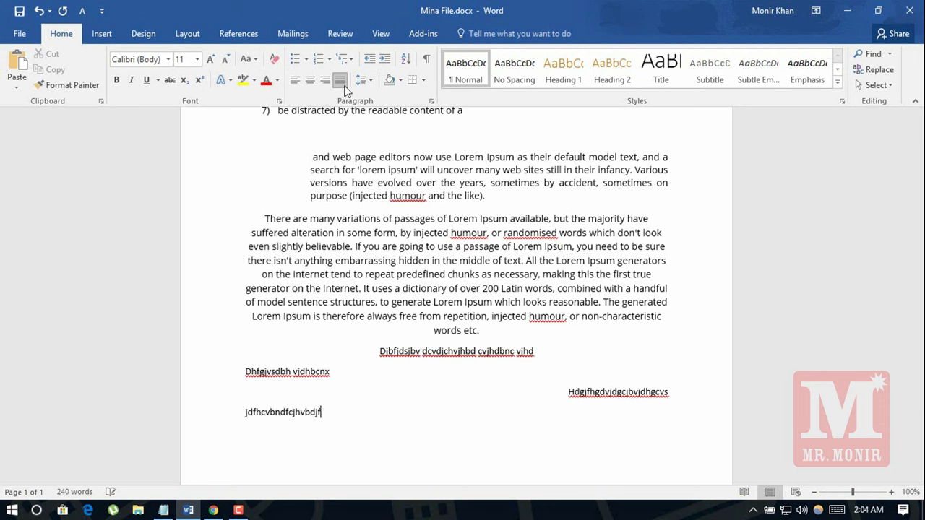
pyautogui.write('jbfhvbjc vjfdnbc')
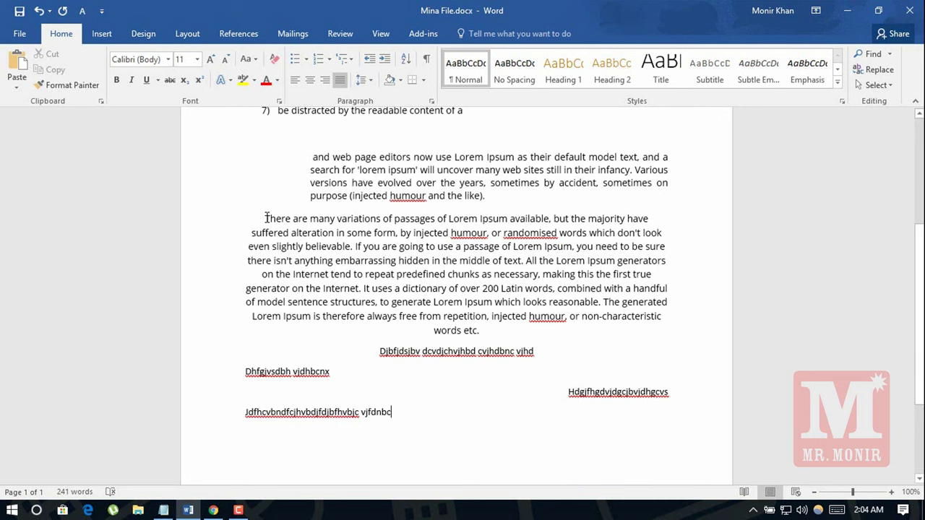
# Step: Set the whole 'There are many variations' paragraph to 2.0 line spacing
pyautogui.moveTo(266, 218); pyautogui.dragTo(349, 236)
pyautogui.moveTo(268, 218); pyautogui.dragTo(457, 274)
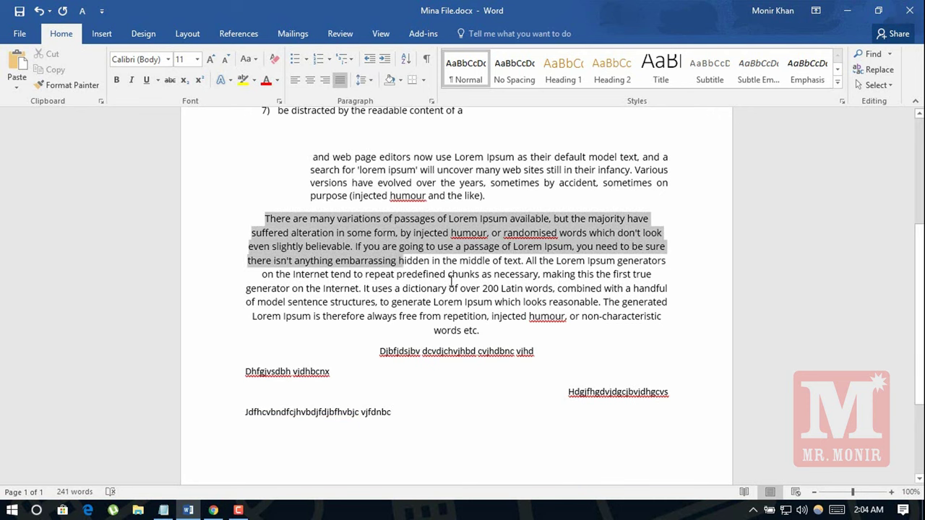
pyautogui.click(485, 316)
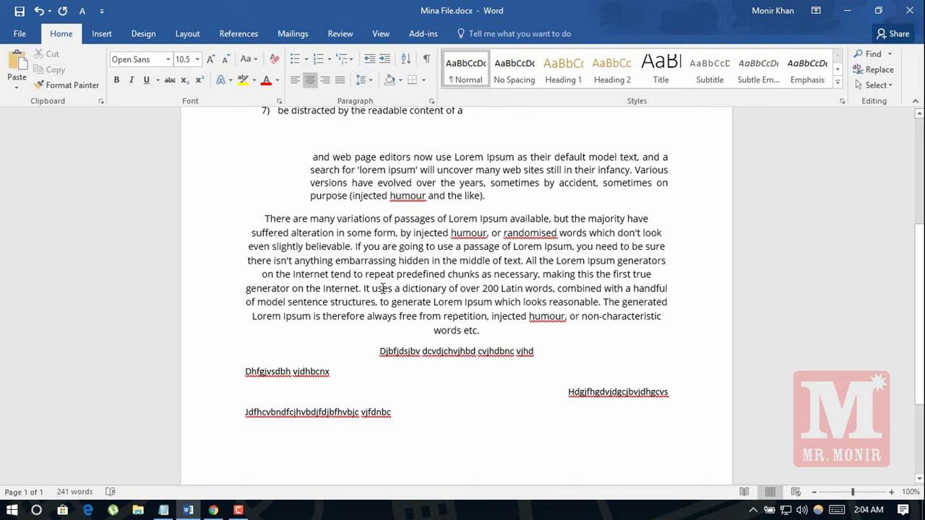
pyautogui.moveTo(482, 330); pyautogui.dragTo(260, 218)
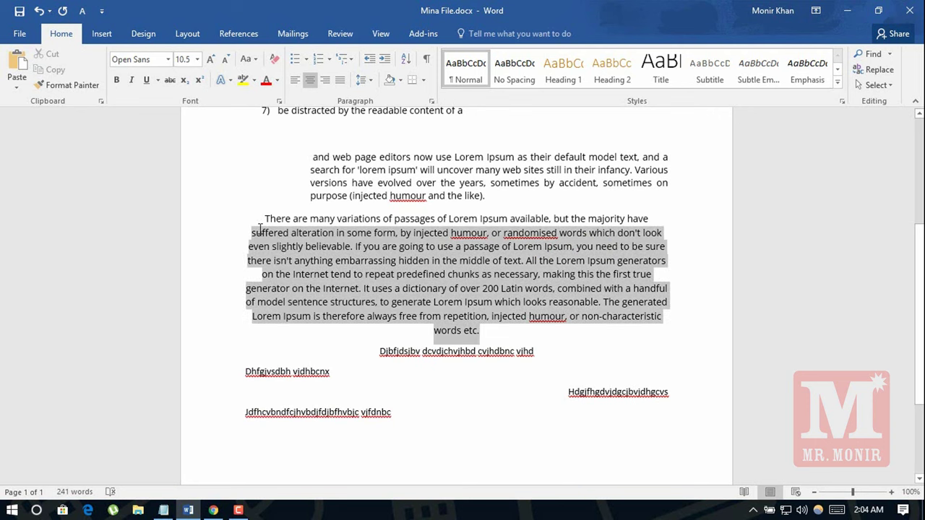
pyautogui.click(371, 83)
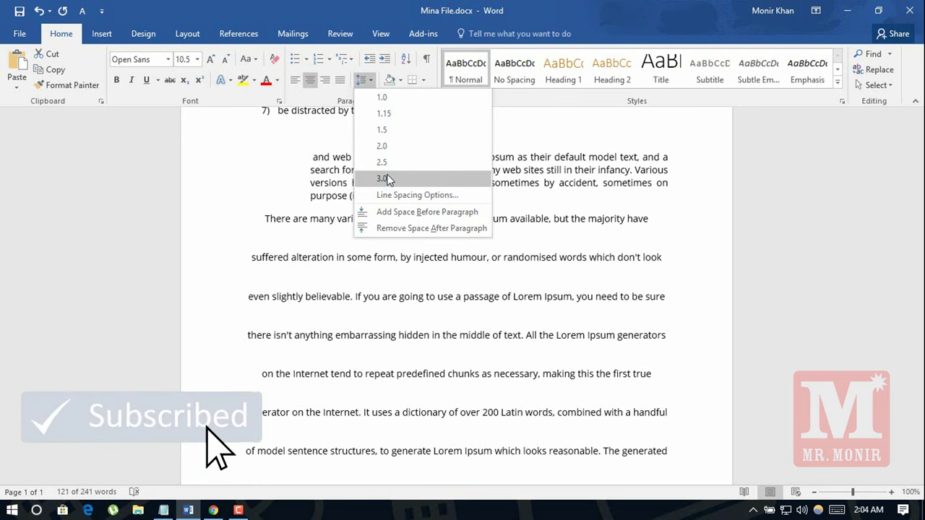
pyautogui.click(383, 146)
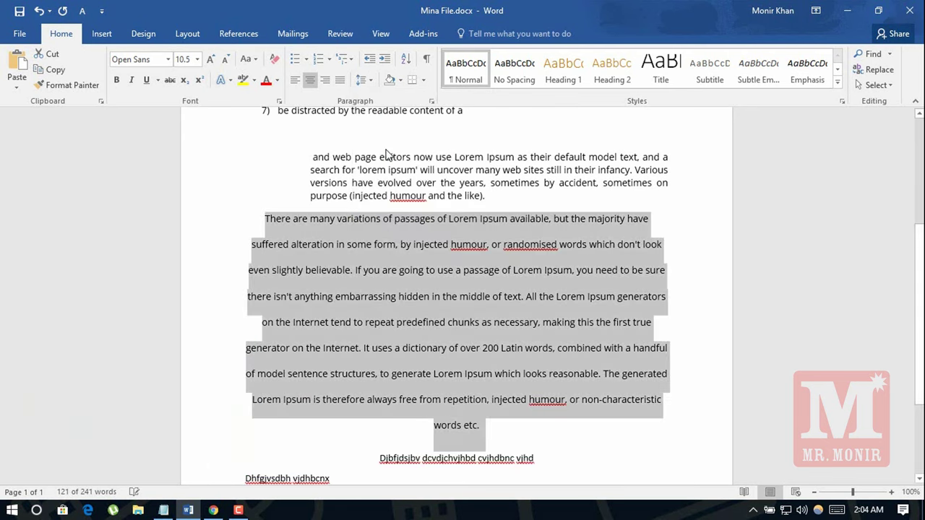
pyautogui.click(421, 400)
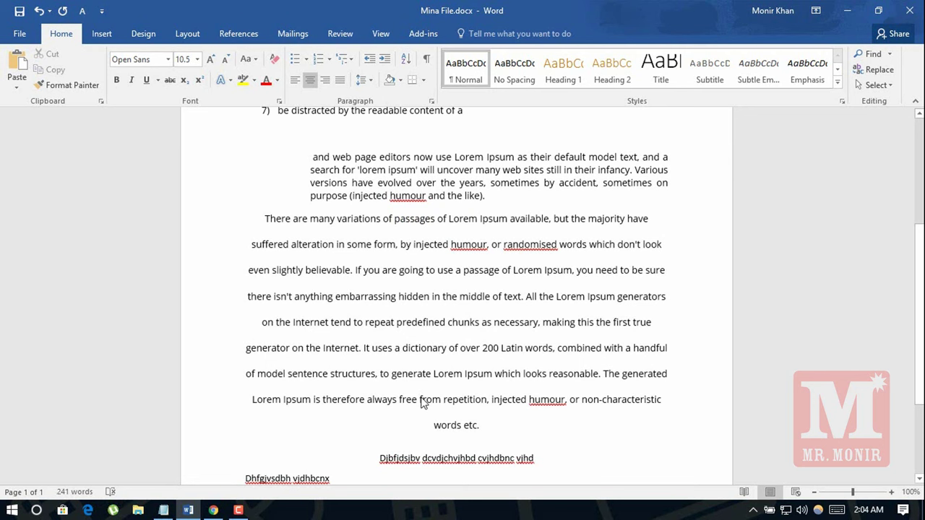
pyautogui.moveTo(480, 425); pyautogui.dragTo(259, 229)
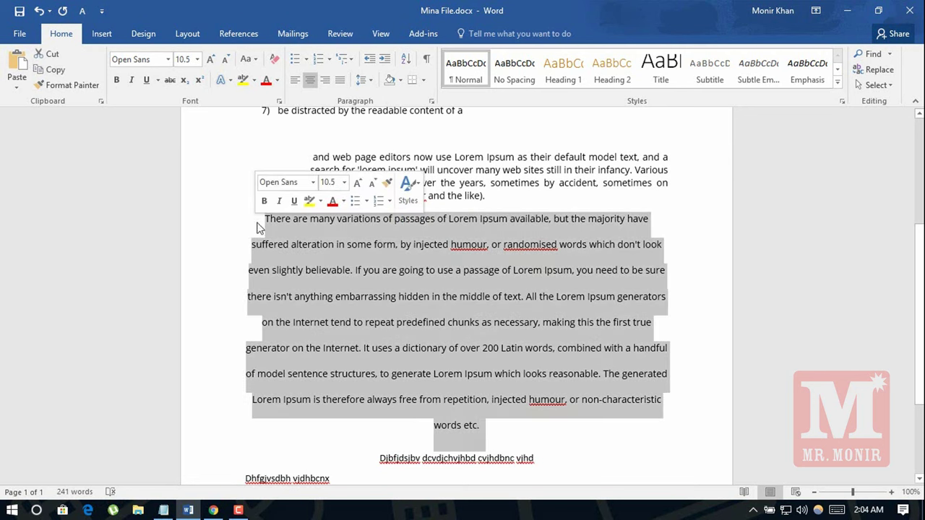
pyautogui.click(361, 80)
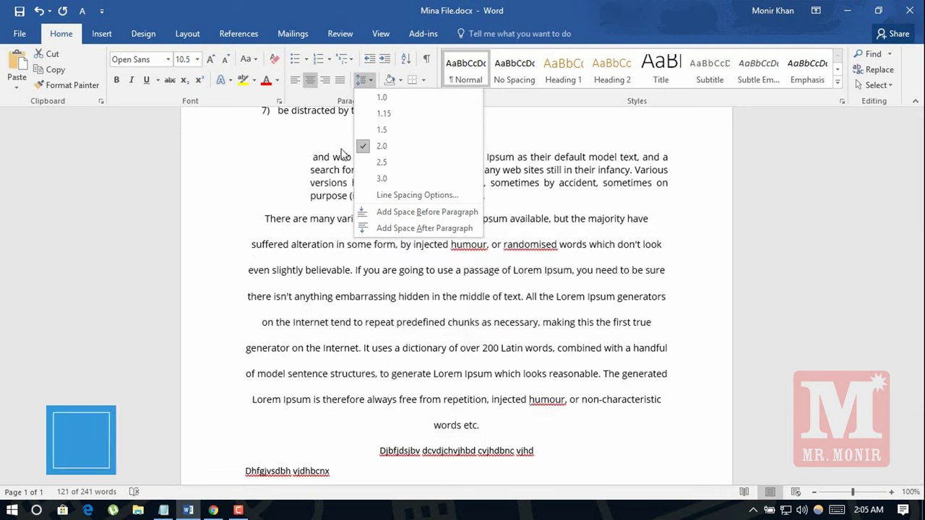
# Step: In Line Spacing Options, set the paragraph to Multiple line spacing at 0.5
pyautogui.click(415, 195)
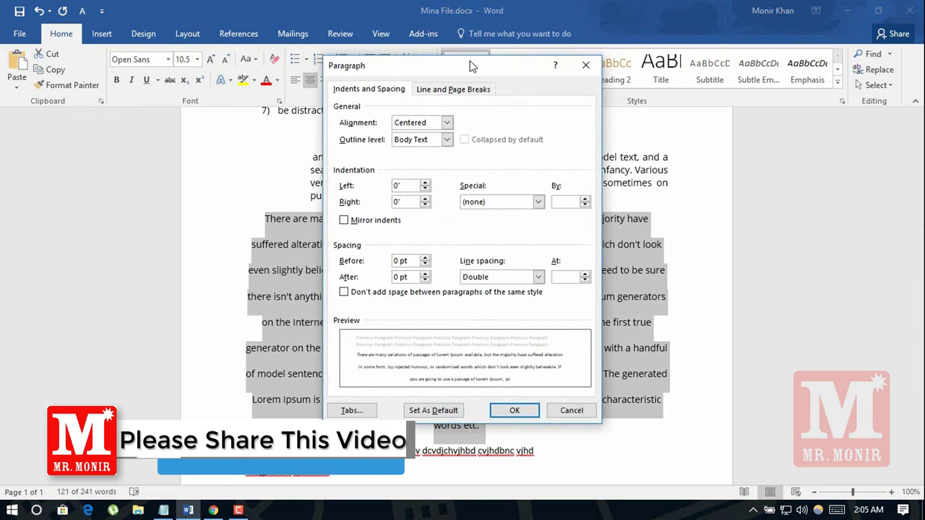
pyautogui.moveTo(471, 66); pyautogui.dragTo(633, 69)
pyautogui.click(699, 280)
pyautogui.click(636, 292)
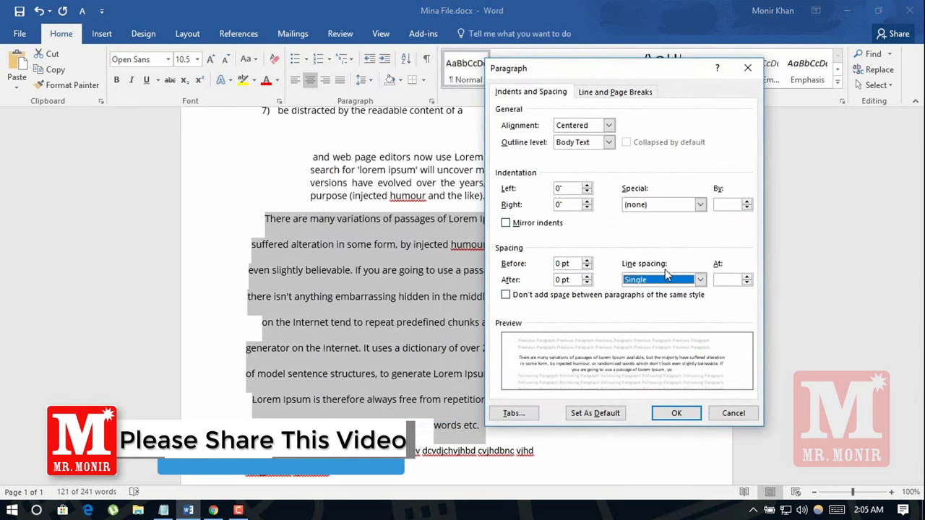
pyautogui.click(699, 279)
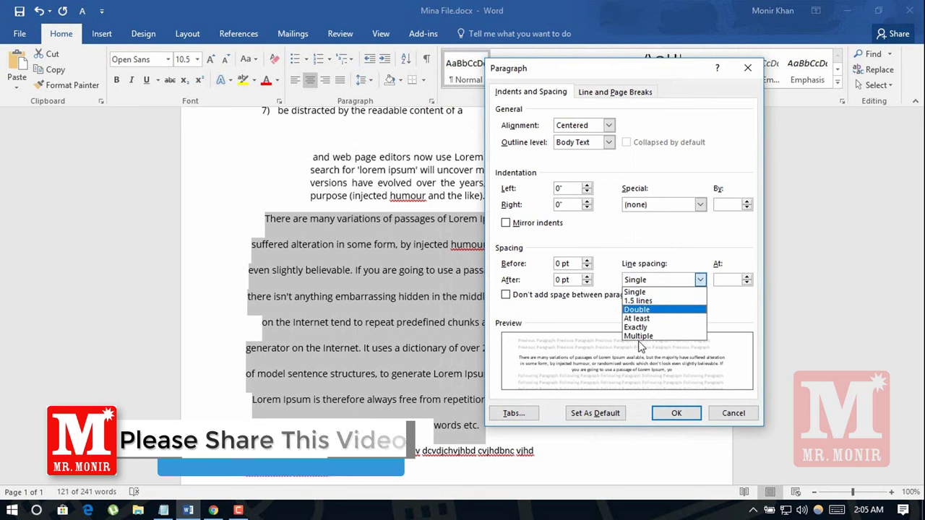
pyautogui.click(638, 336)
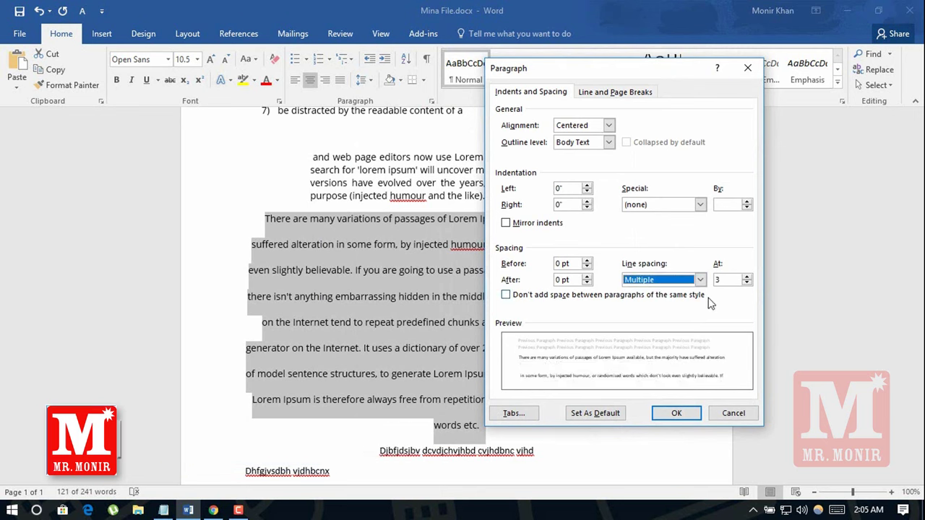
pyautogui.click(746, 283)
pyautogui.click(746, 282)
pyautogui.click(747, 282)
pyautogui.click(746, 282)
pyautogui.click(746, 283)
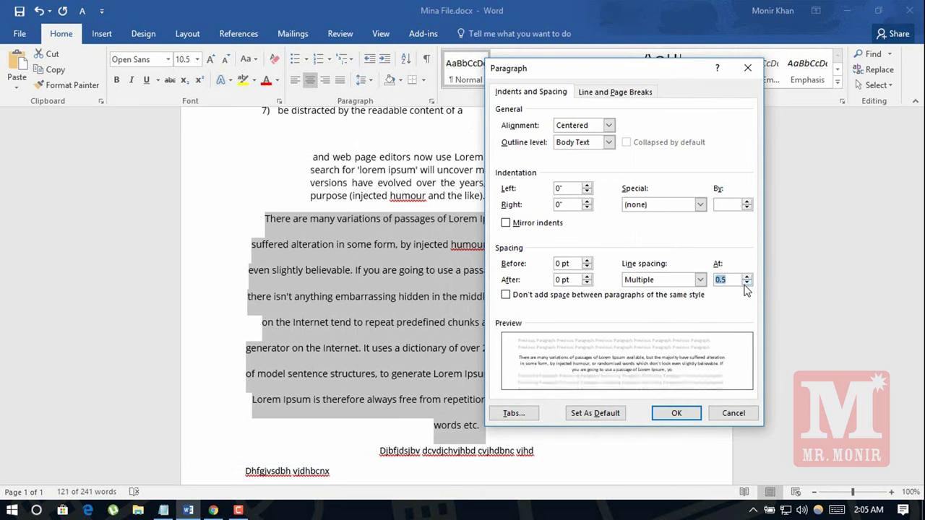
pyautogui.click(679, 413)
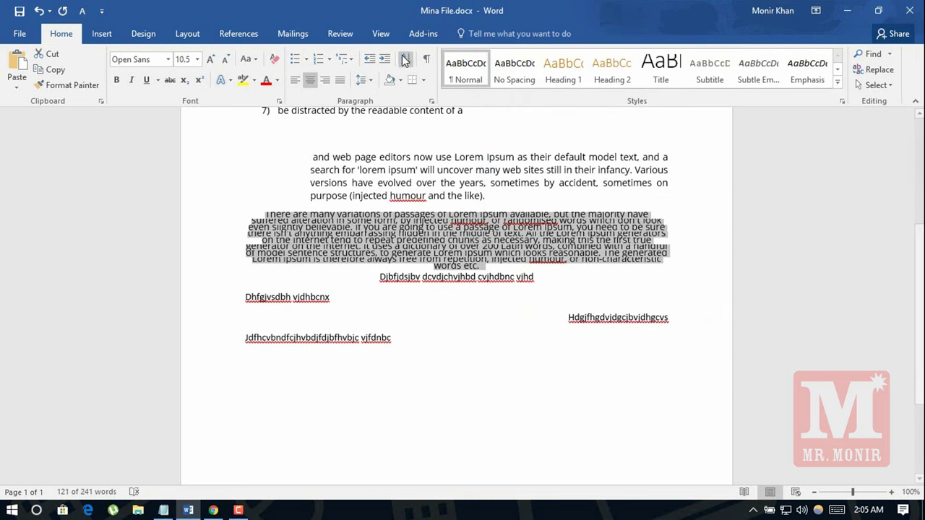
# Step: Reopen Line Spacing Options and raise the Multiple spacing to 1
pyautogui.click(362, 80)
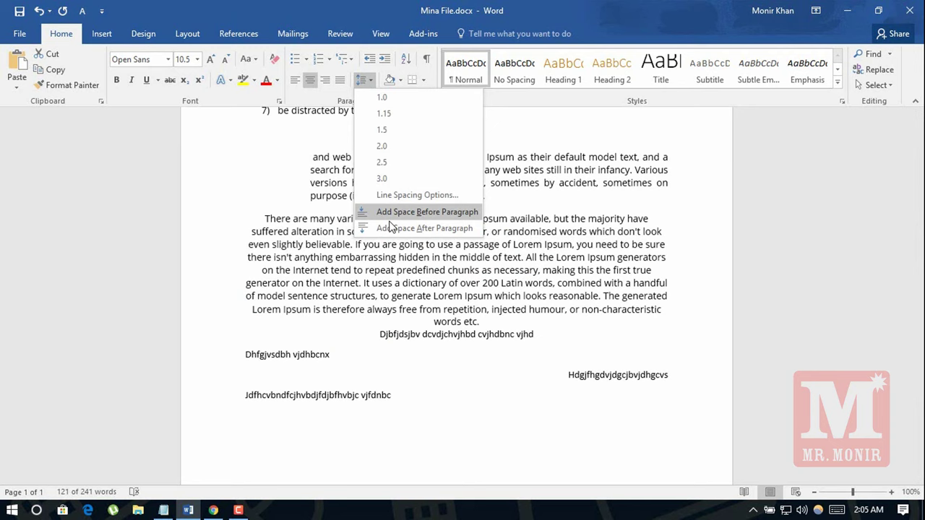
pyautogui.click(388, 197)
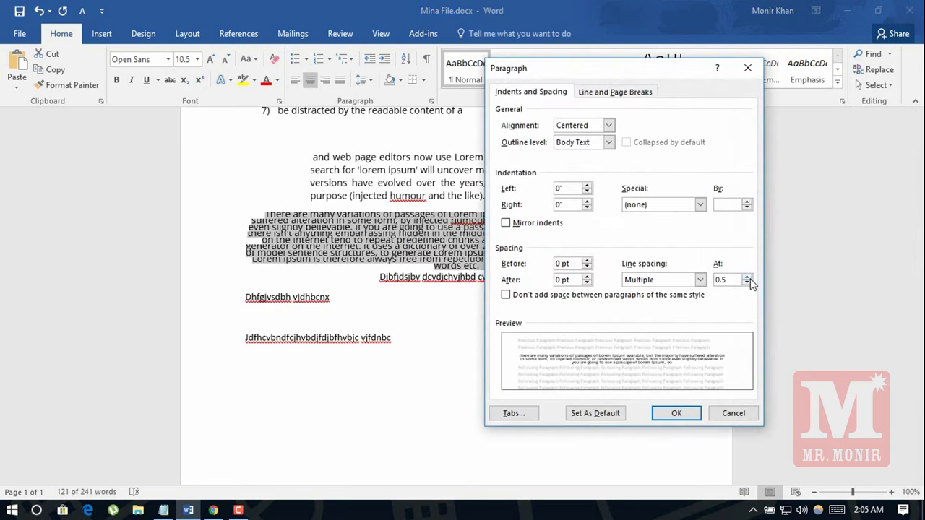
pyautogui.click(750, 279)
pyautogui.click(690, 413)
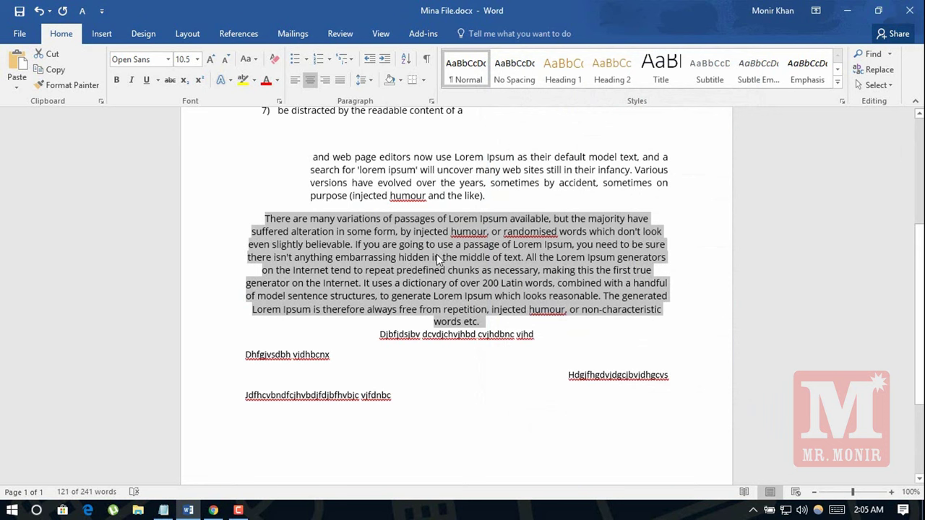
pyautogui.click(435, 256)
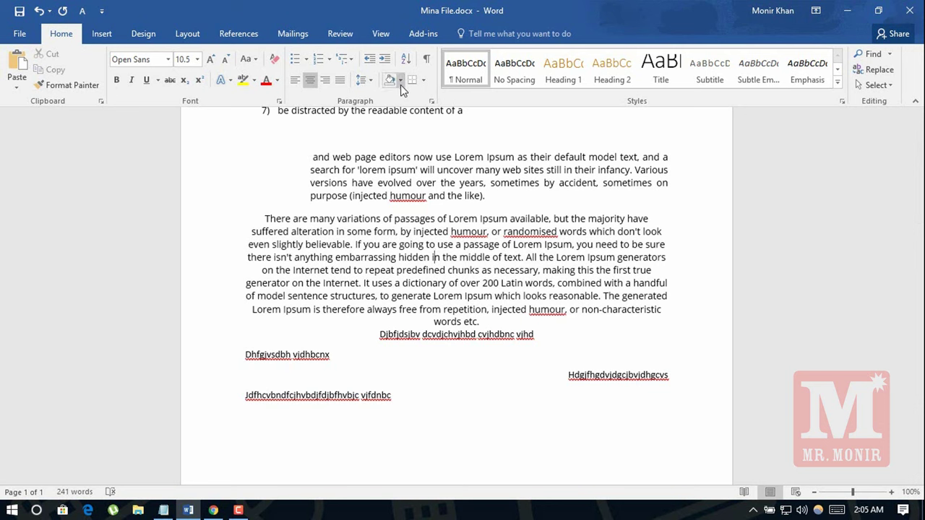
# Step: Shade the 'and web page editors' paragraph light green
pyautogui.moveTo(310, 157); pyautogui.dragTo(499, 201)
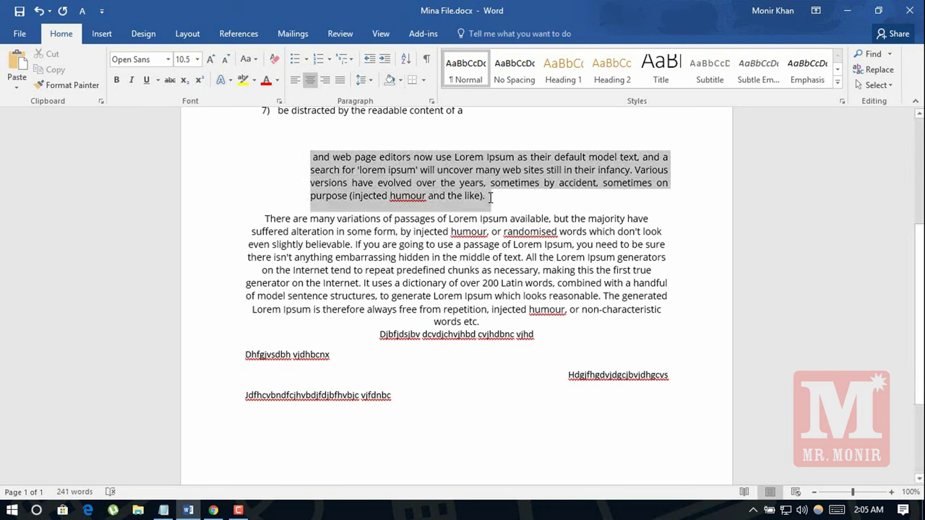
pyautogui.click(401, 81)
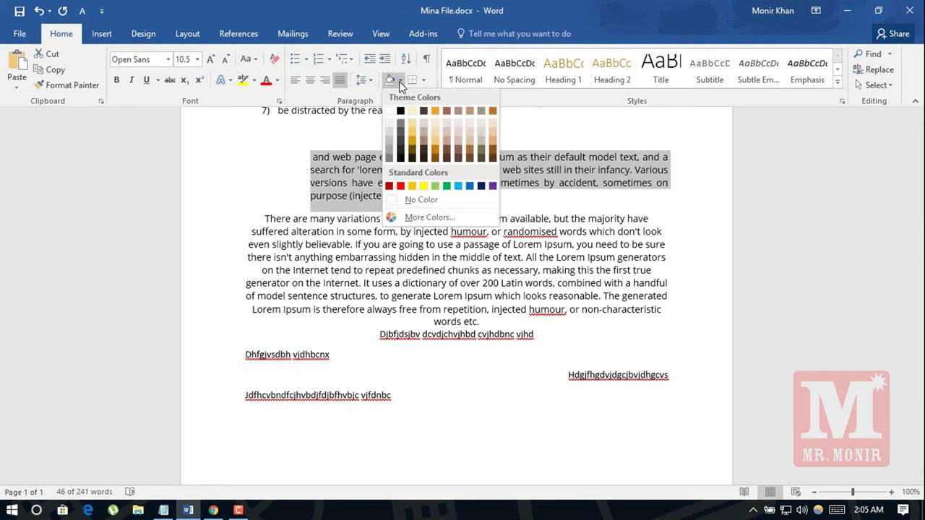
pyautogui.click(434, 186)
pyautogui.click(511, 177)
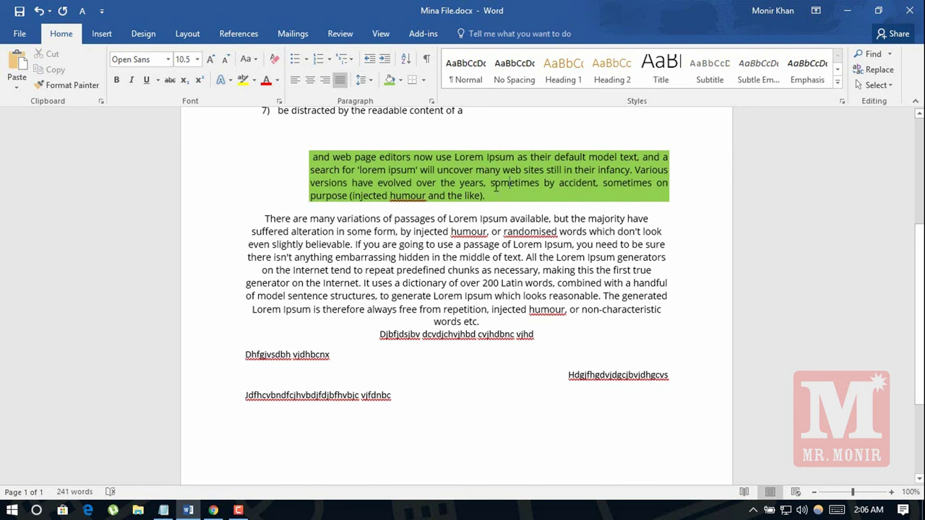
# Step: Select the whole green paragraph and change its shading to Black
pyautogui.moveTo(487, 196); pyautogui.dragTo(301, 148)
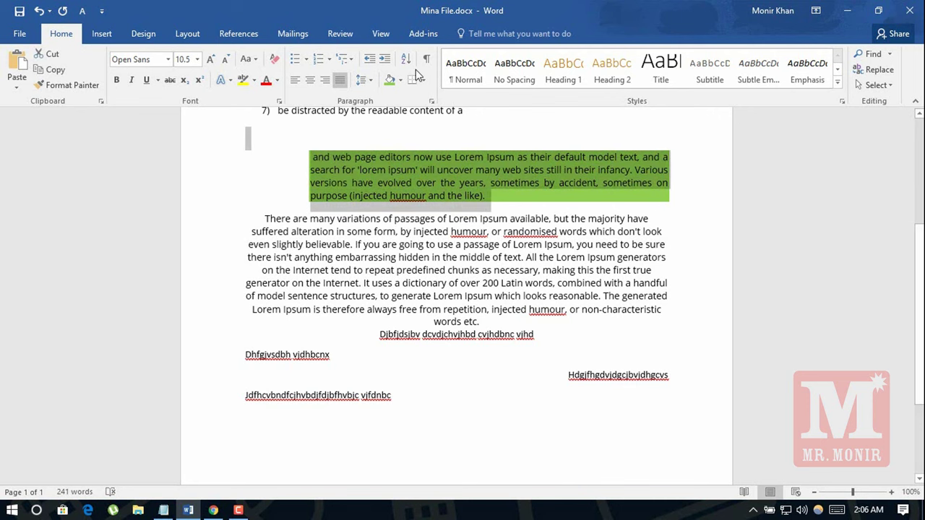
pyautogui.click(400, 80)
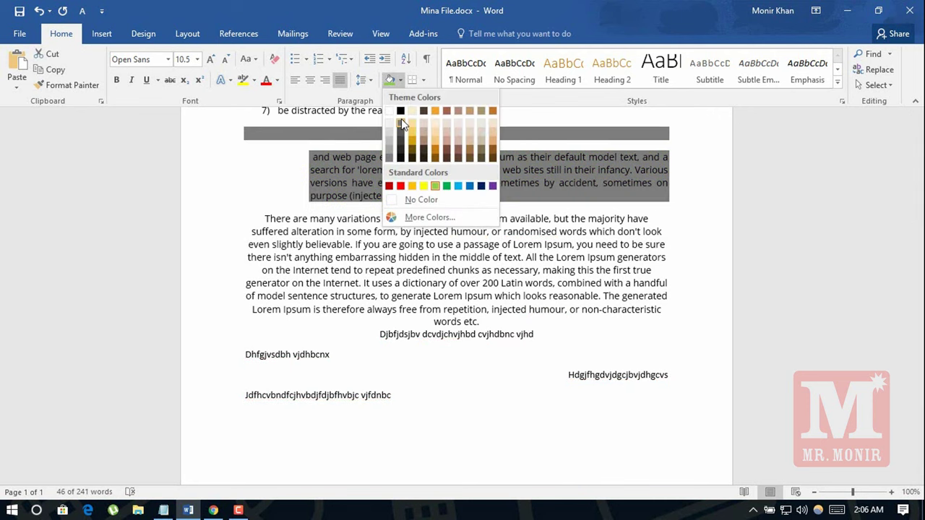
pyautogui.press('Escape')
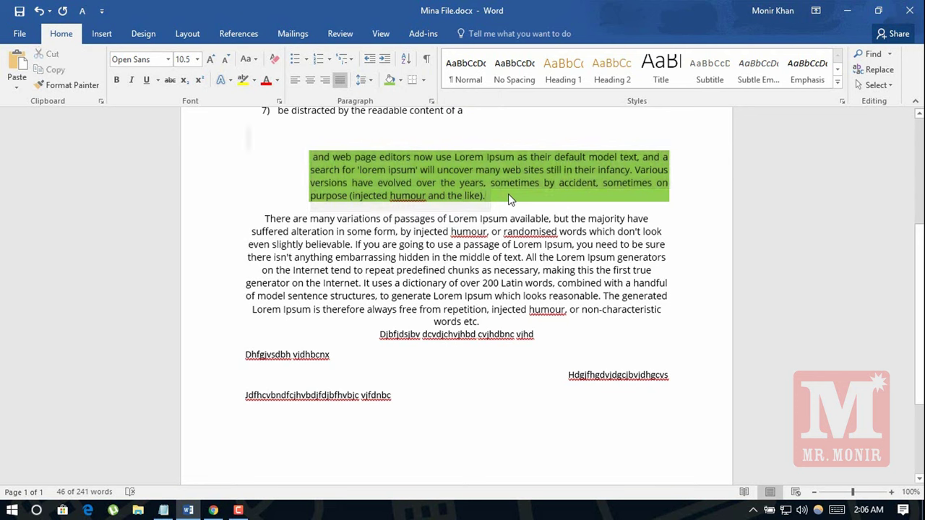
pyautogui.click(508, 195)
pyautogui.tripleClick(355, 168)
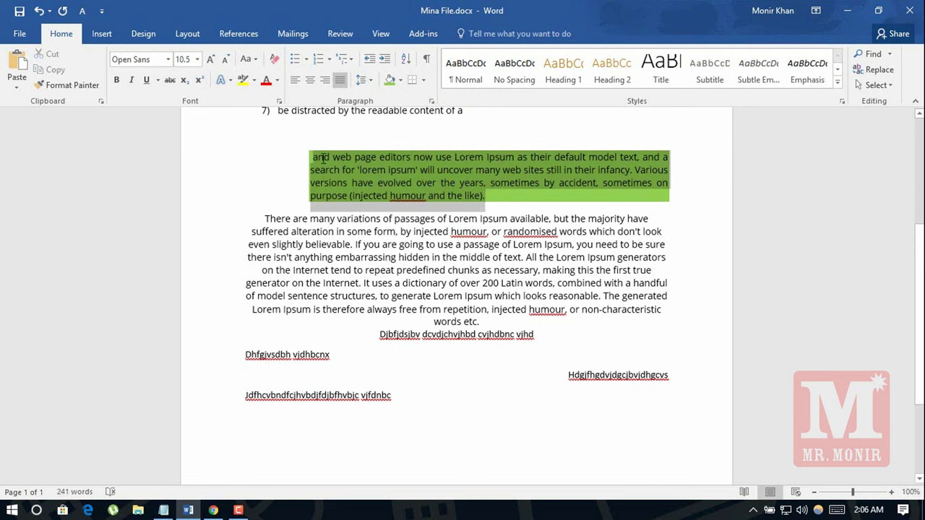
pyautogui.click(399, 80)
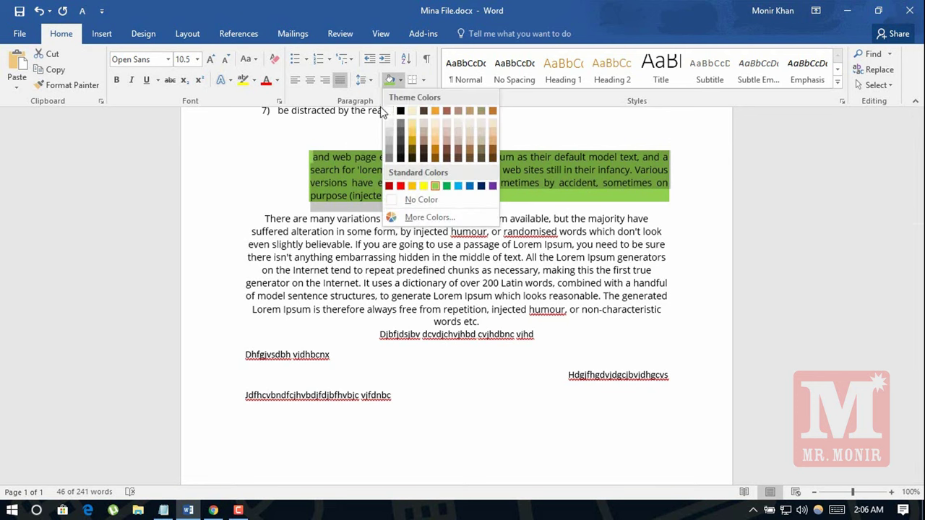
pyautogui.click(401, 116)
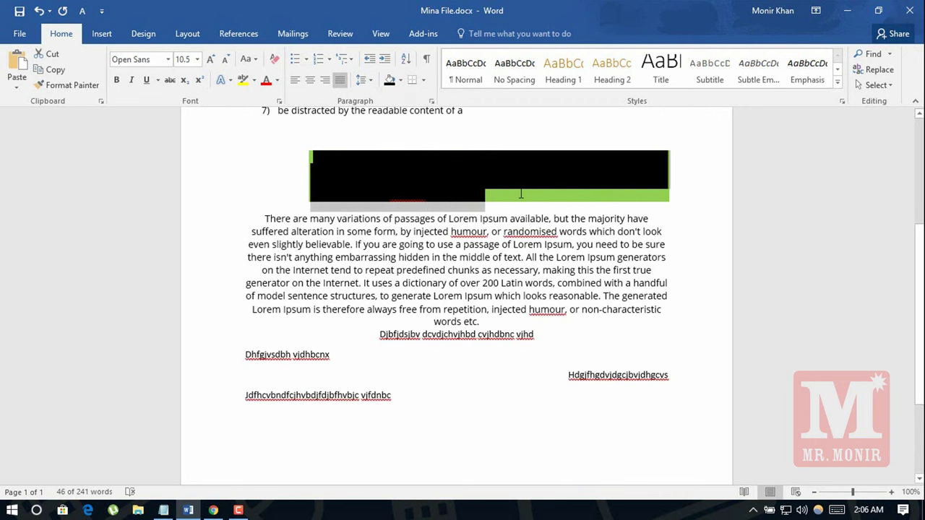
pyautogui.click(518, 226)
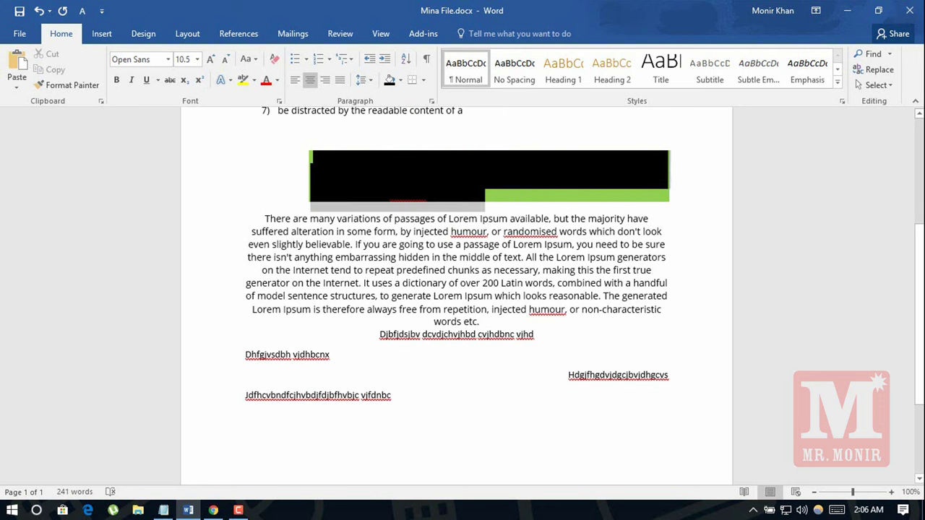
# Step: Set the font colour of the black-shaded 'and web page editors' paragraph to White
pyautogui.doubleClick(205, 129)
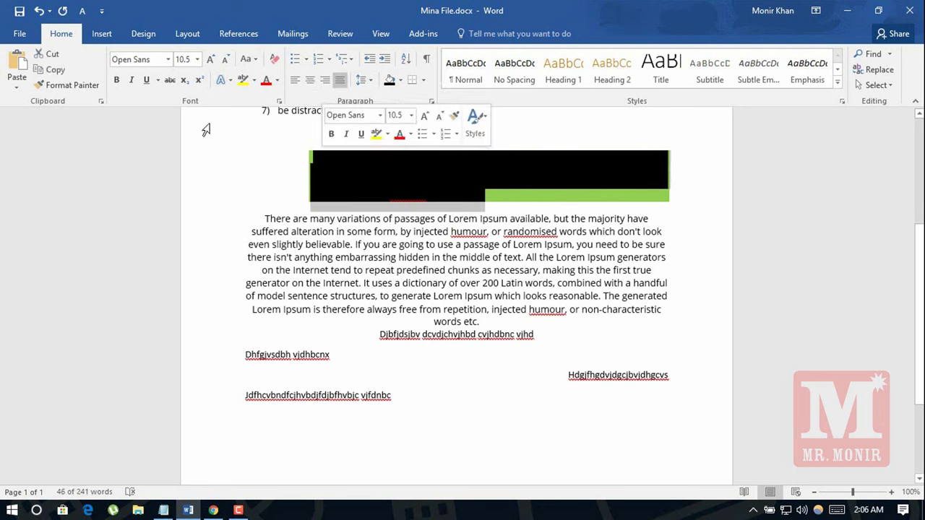
pyautogui.click(277, 80)
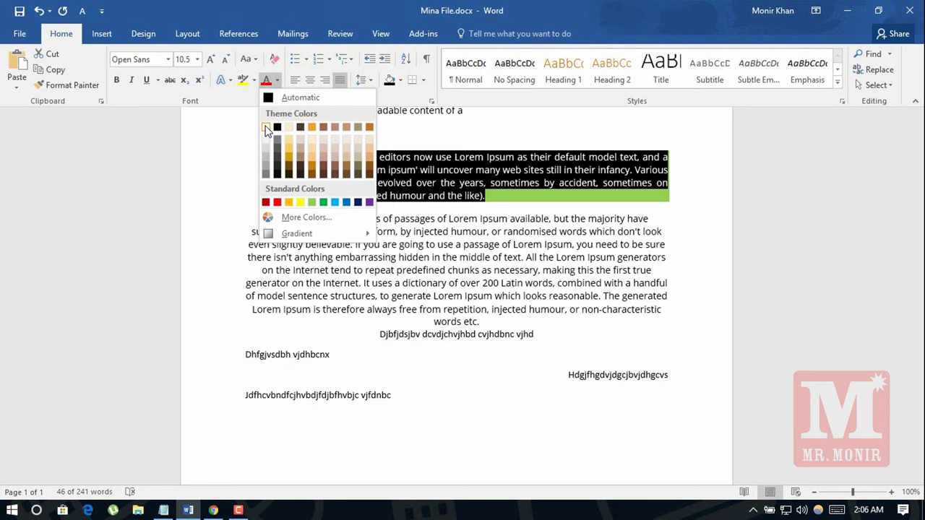
pyautogui.click(266, 129)
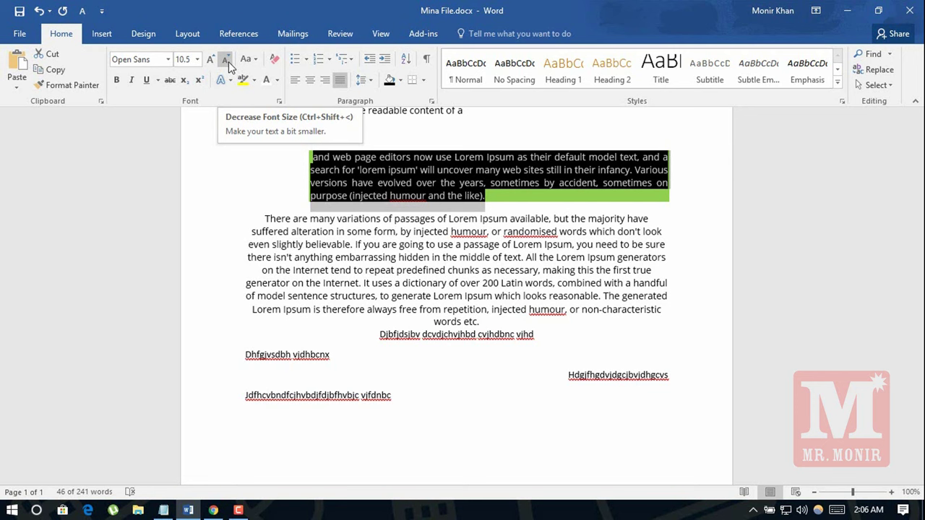
pyautogui.click(418, 170)
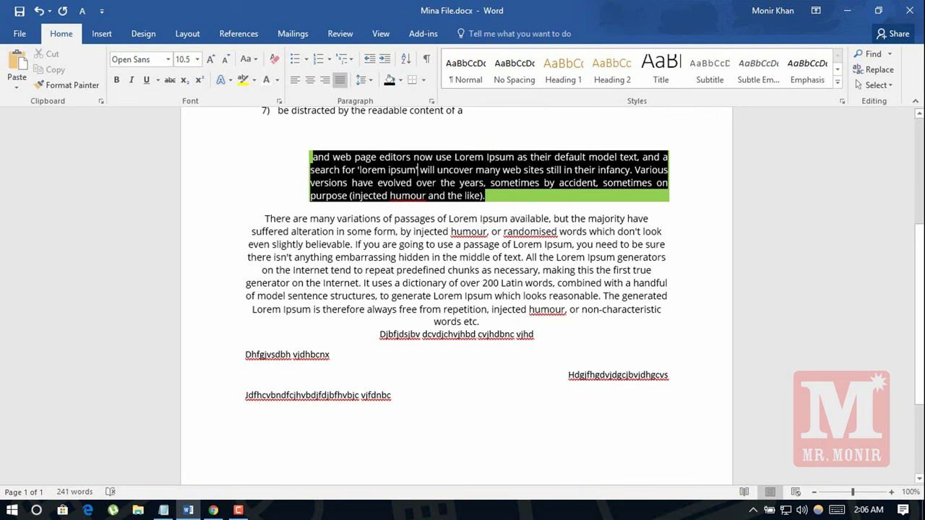
# Step: Select the seven numbered lines 1)–7) and set their numbering to None
pyautogui.scroll(3, 397, 271)
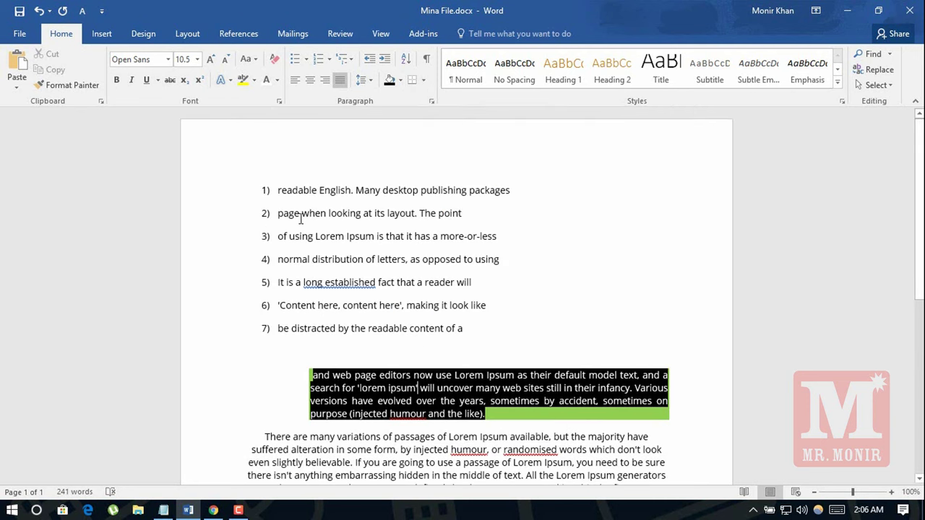
pyautogui.moveTo(467, 330); pyautogui.dragTo(242, 181)
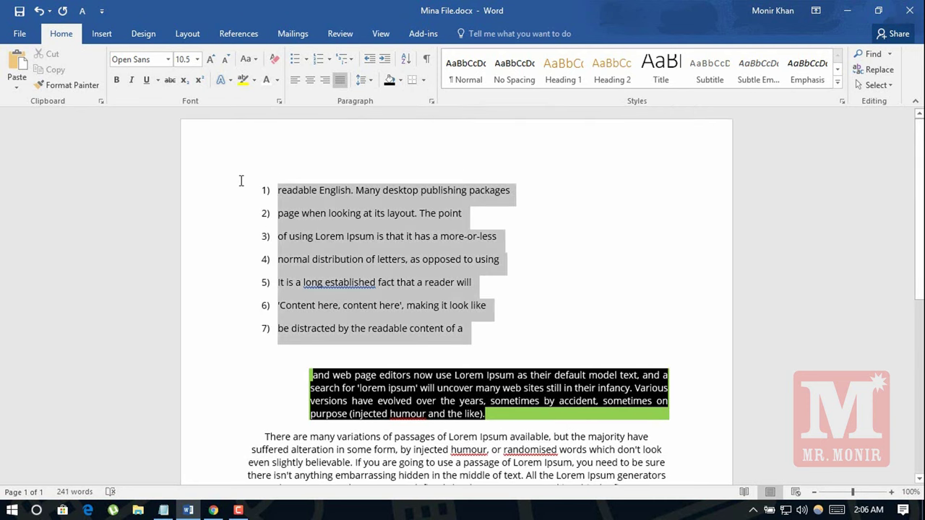
pyautogui.click(329, 58)
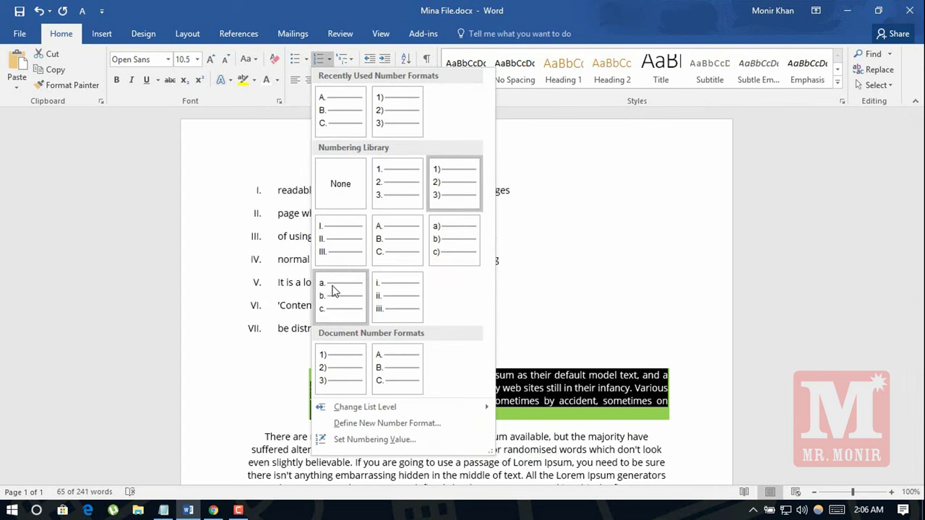
pyautogui.click(344, 183)
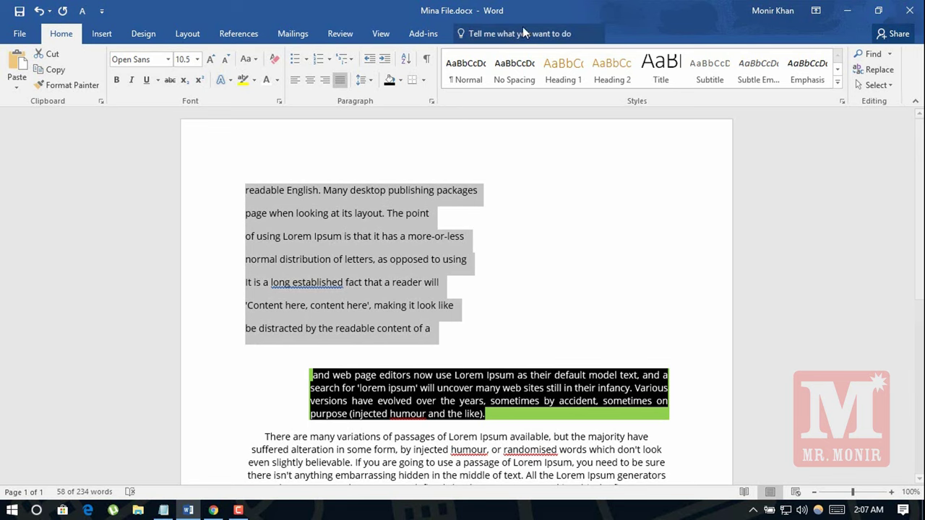
# Step: Apply All Borders to the seven selected former list lines
pyautogui.click(424, 83)
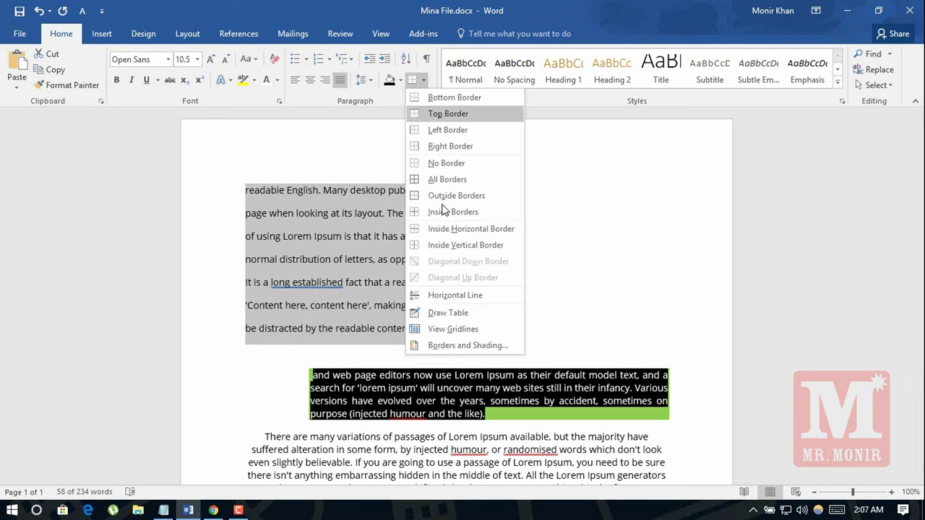
pyautogui.click(436, 181)
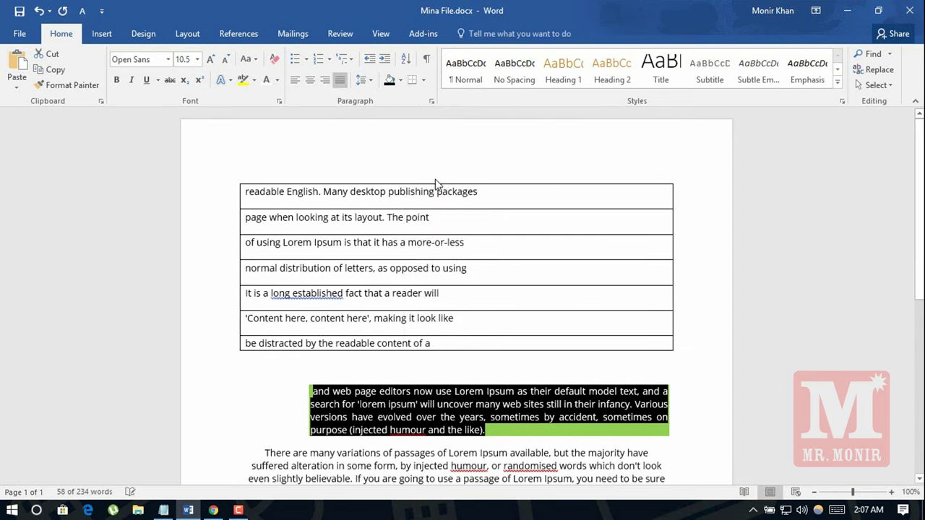
pyautogui.click(494, 201)
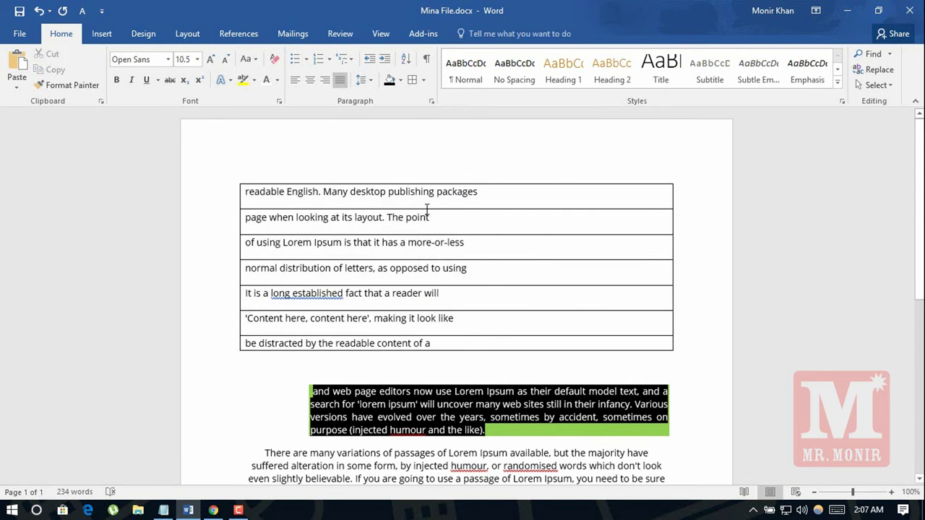
# Step: Select the 'There are many variations' paragraph and outline its lines with borders
pyautogui.scroll(-2, 435, 289)
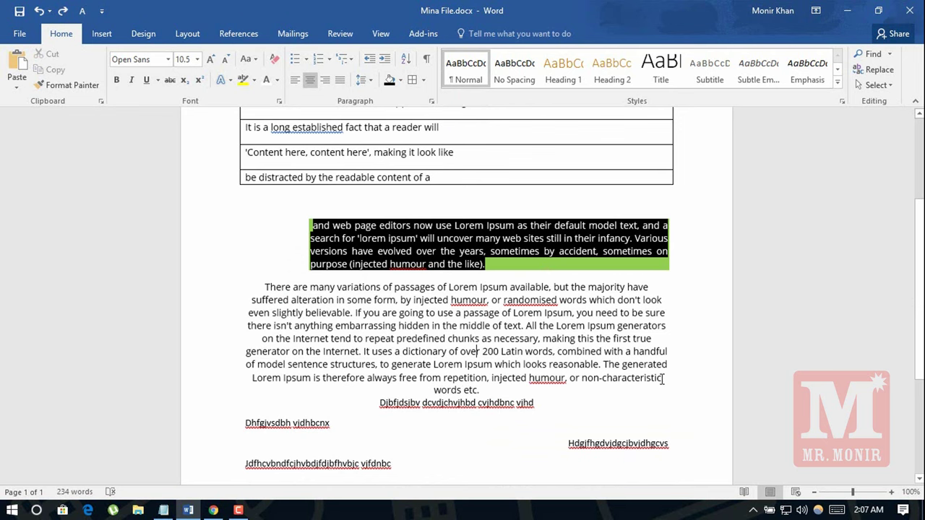
pyautogui.moveTo(660, 378)
pyautogui.mouseDown()
pyautogui.moveTo(251, 307)
pyautogui.moveTo(254, 287)
pyautogui.mouseUp()
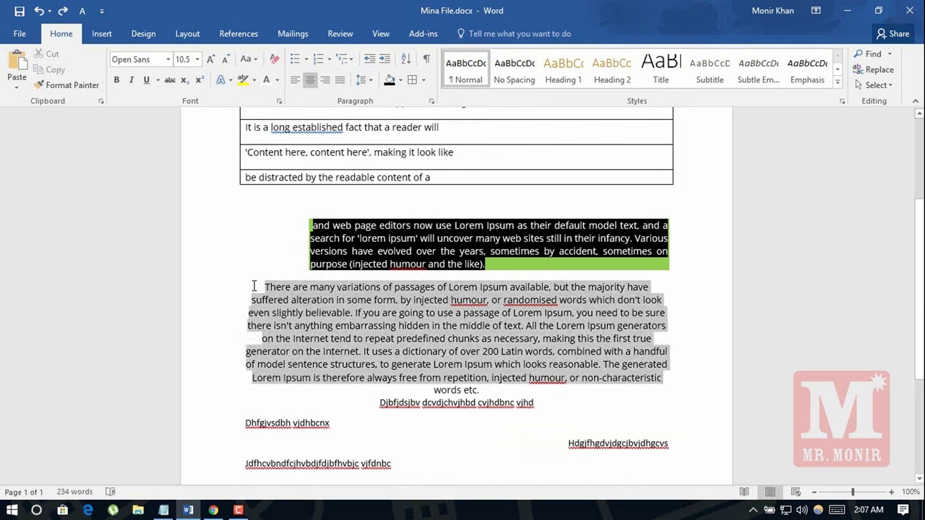
pyautogui.click(412, 80)
pyautogui.click(657, 287)
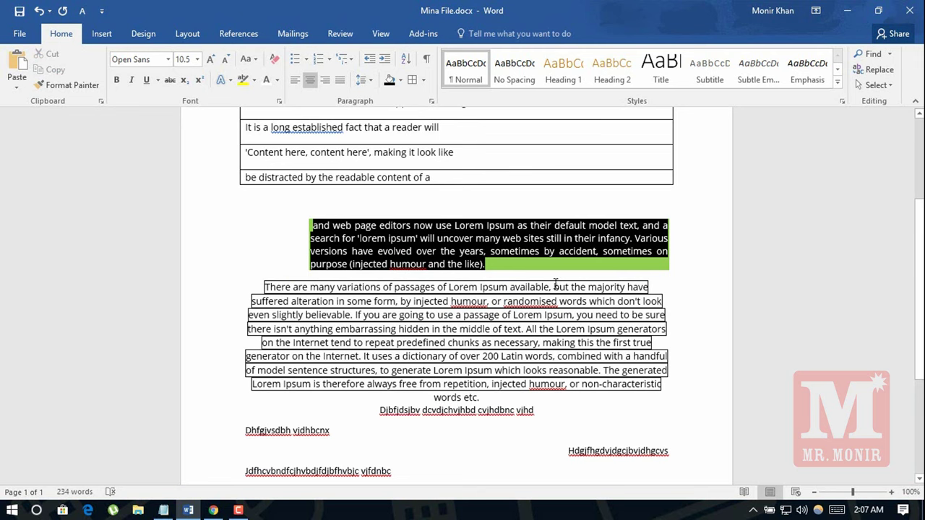
pyautogui.scroll(3, 490, 159)
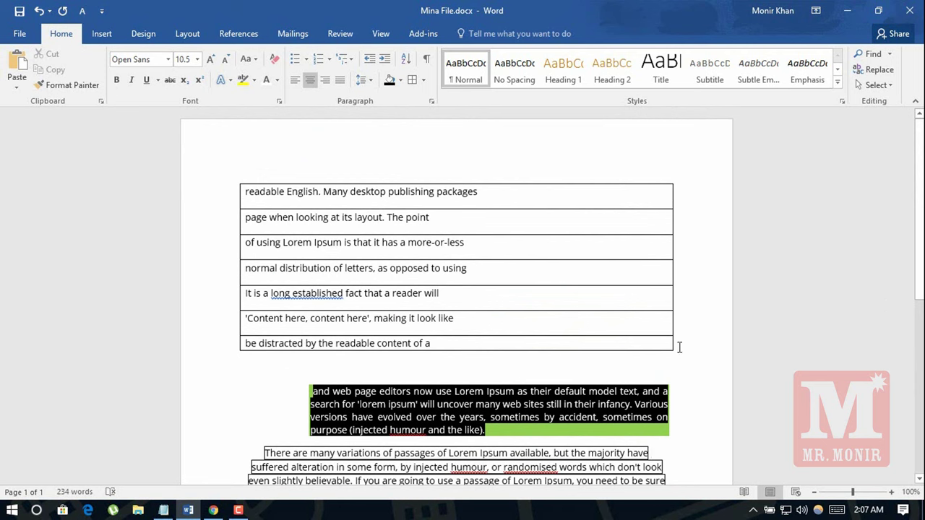
# Step: Select the seven bordered lines and set their borders to No Border
pyautogui.moveTo(679, 348); pyautogui.dragTo(188, 188)
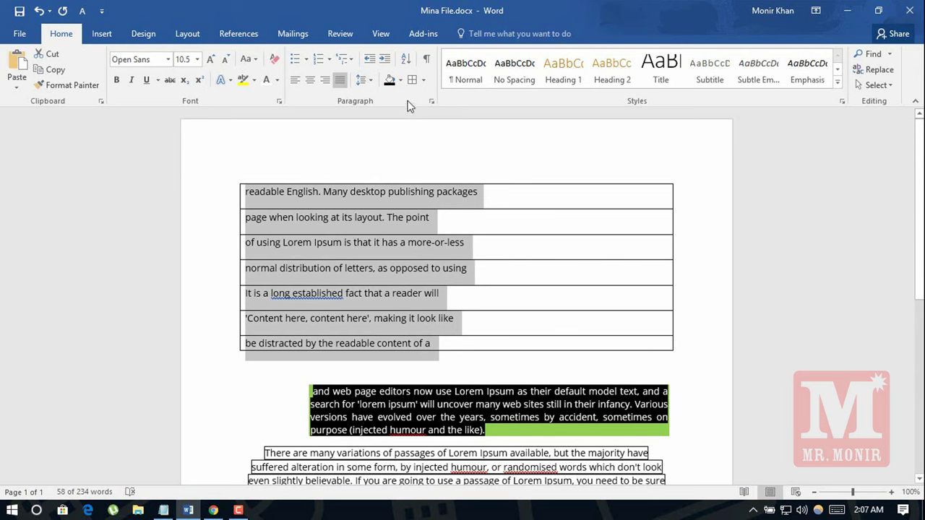
pyautogui.click(423, 80)
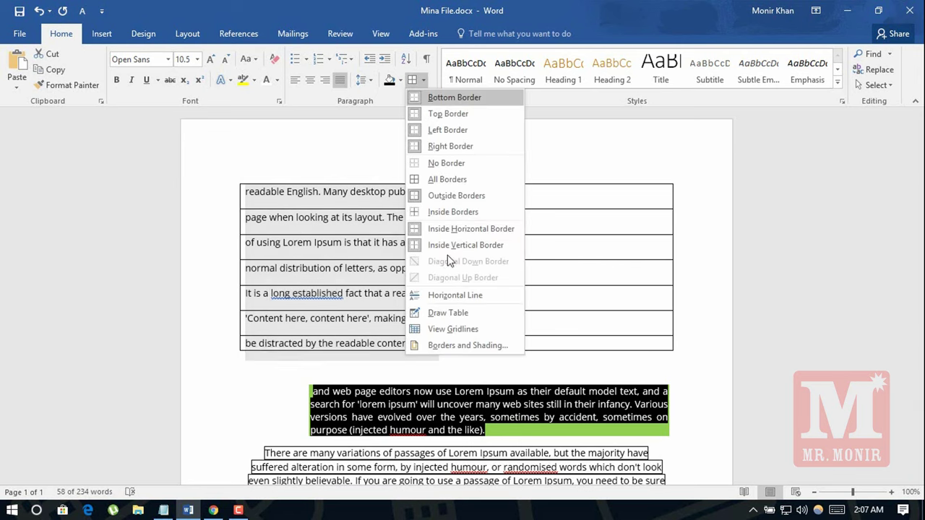
pyautogui.click(448, 163)
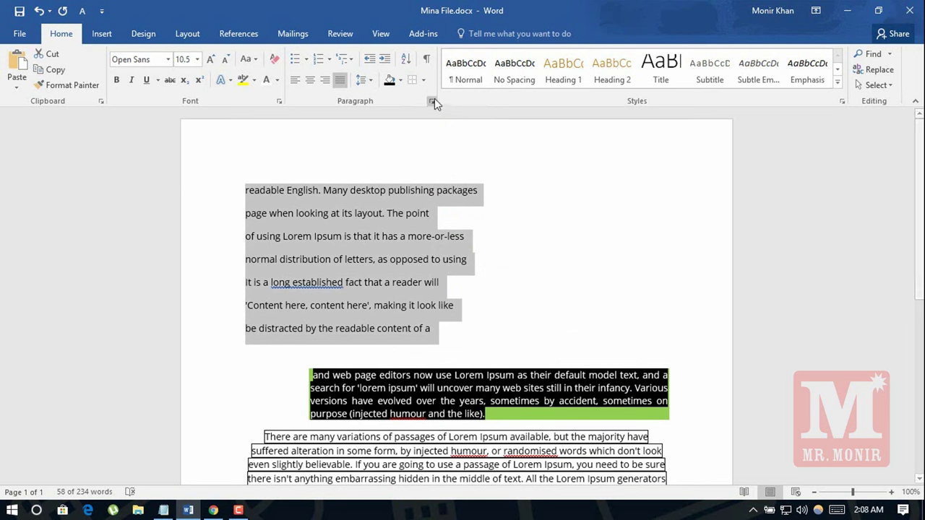
pyautogui.click(423, 79)
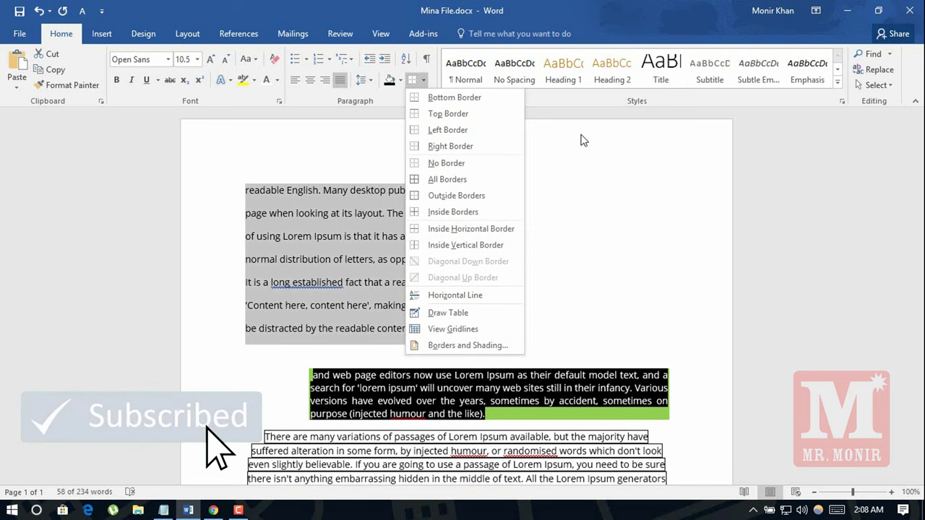
pyautogui.click(582, 141)
pyautogui.click(522, 209)
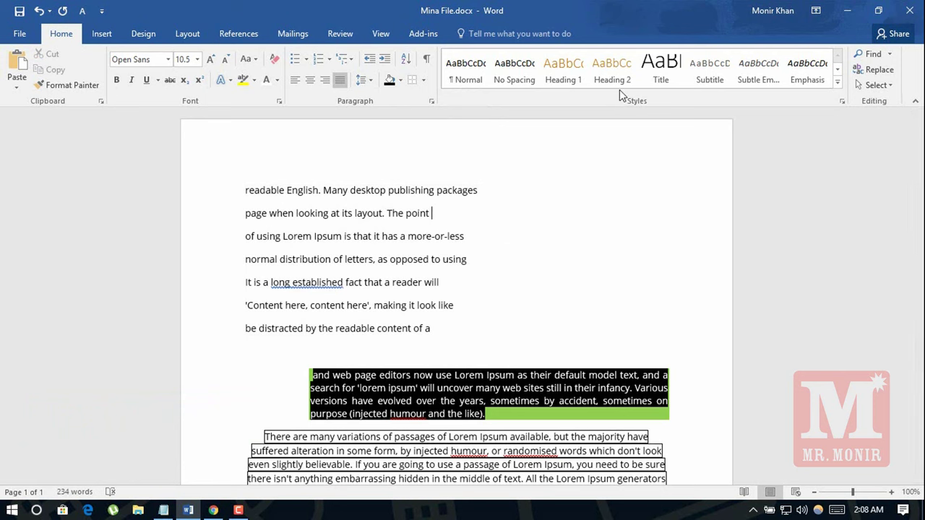
# Step: Expand the Styles gallery twice, closing it each time without applying a style
pyautogui.click(837, 85)
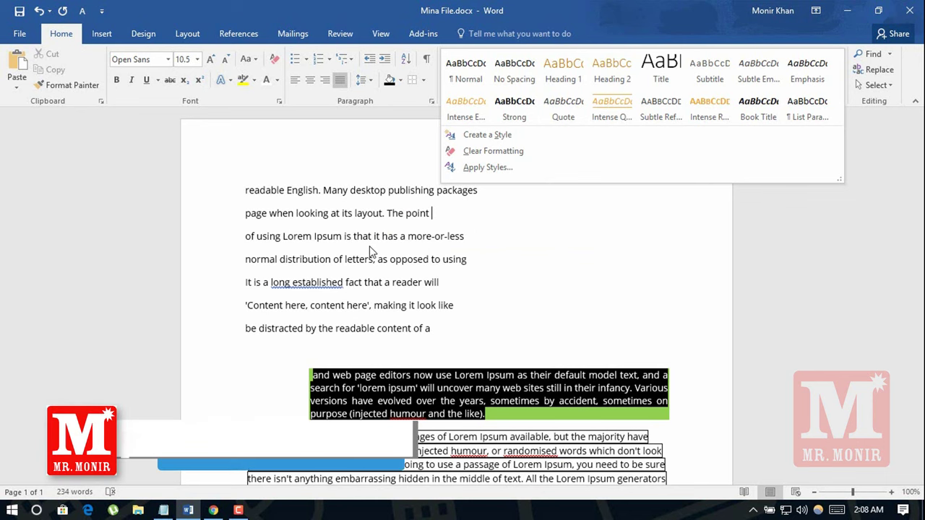
pyautogui.click(436, 258)
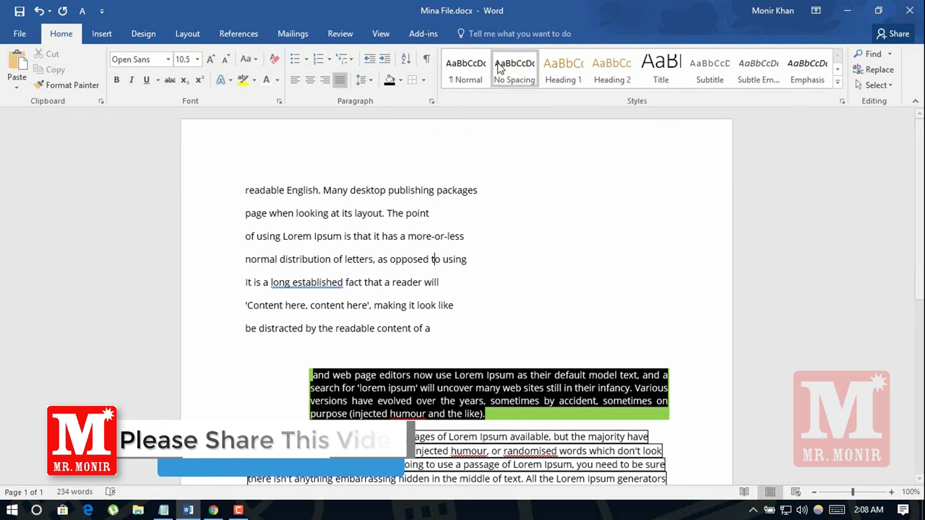
pyautogui.click(838, 83)
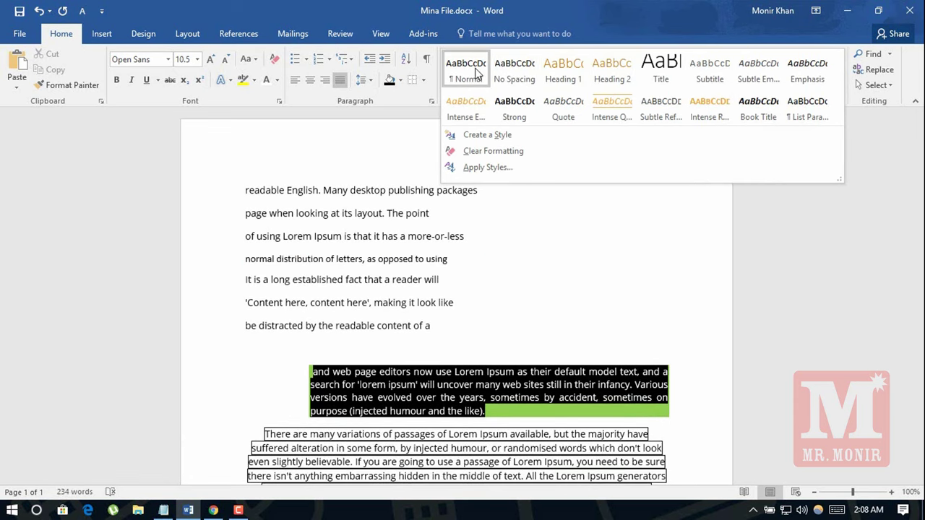
pyautogui.click(870, 122)
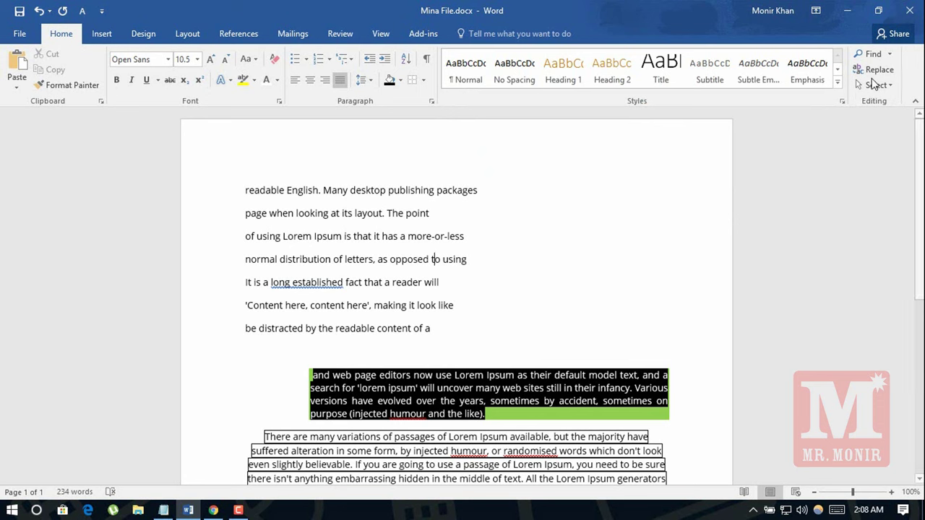
# Step: Search the document for 'you' in the Navigation pane
pyautogui.click(895, 56)
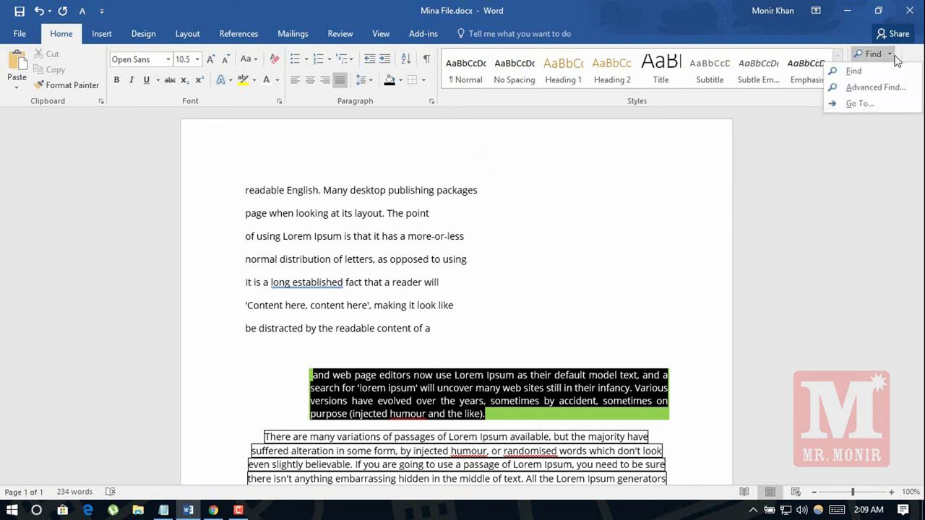
pyautogui.click(894, 56)
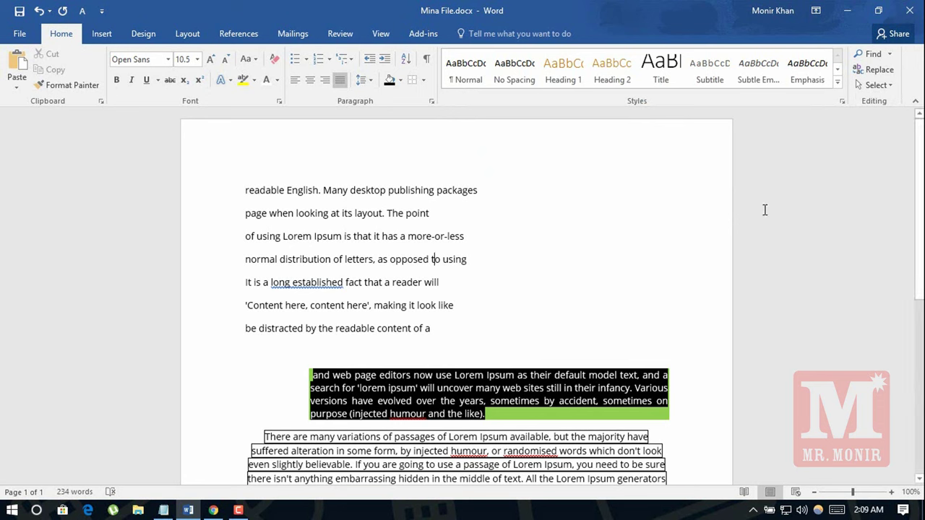
pyautogui.scroll(-4, 616, 319)
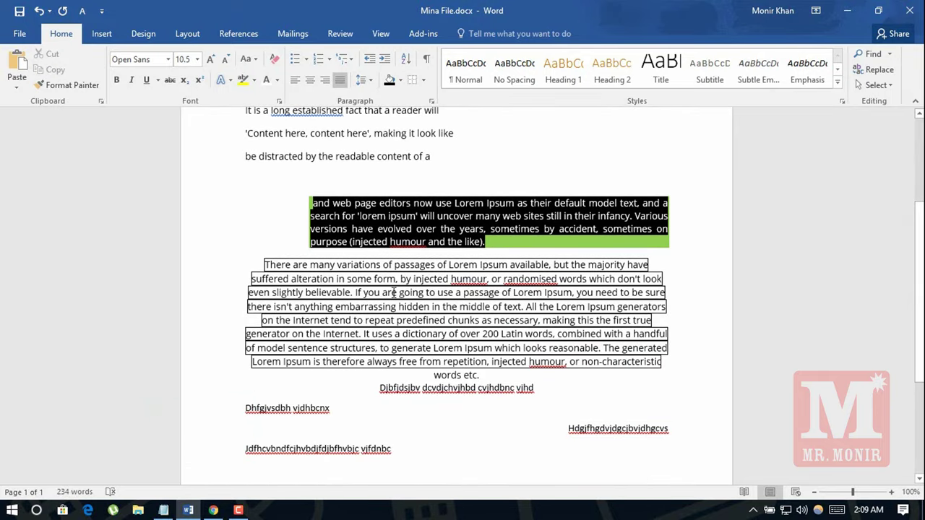
pyautogui.moveTo(364, 296); pyautogui.dragTo(380, 296)
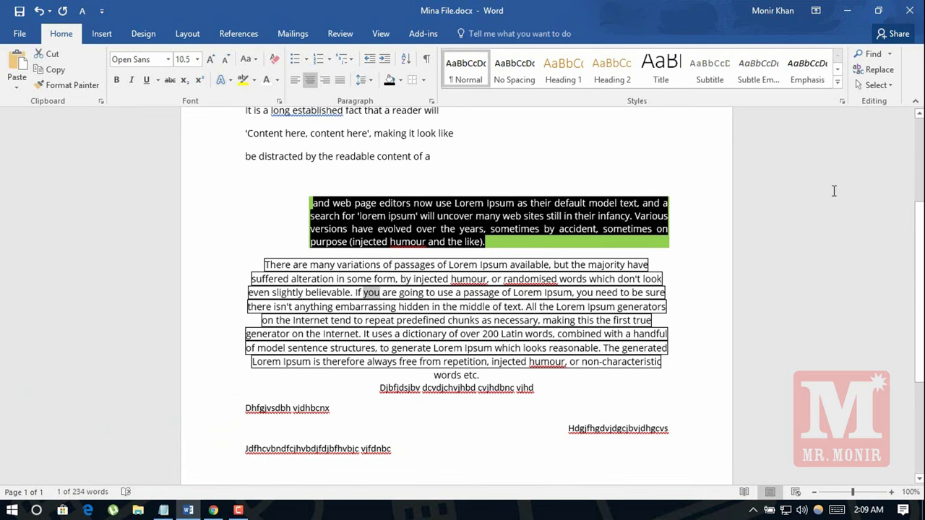
pyautogui.scroll(5, 455, 289)
pyautogui.click(869, 55)
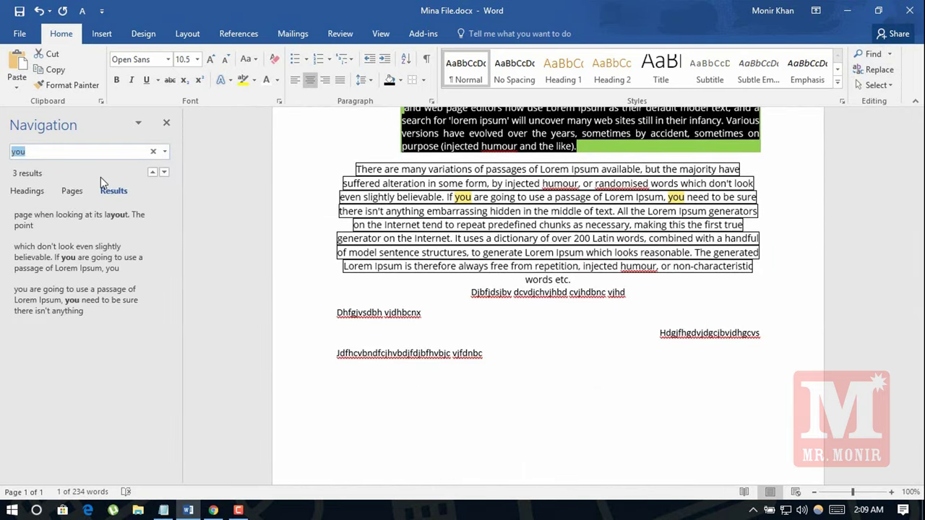
pyautogui.click(683, 203)
pyautogui.scroll(-2, 549, 289)
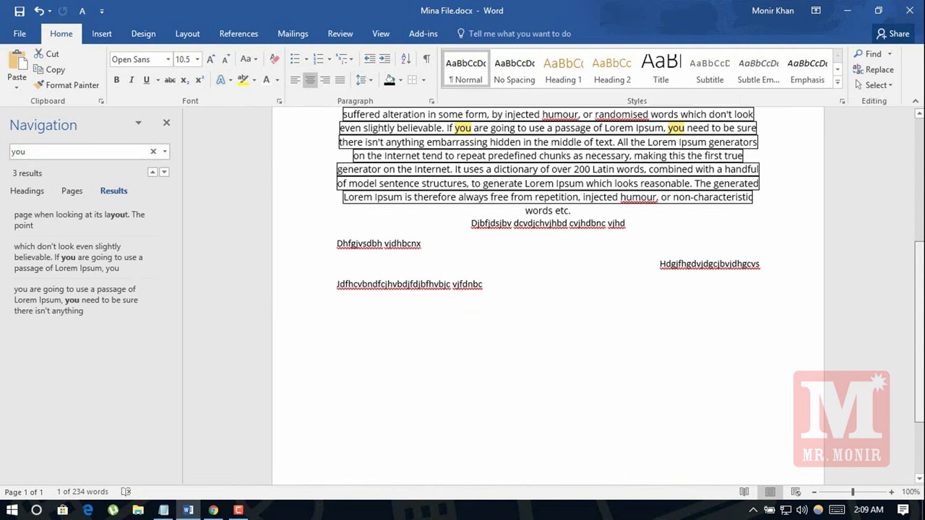
pyautogui.scroll(8, 549, 289)
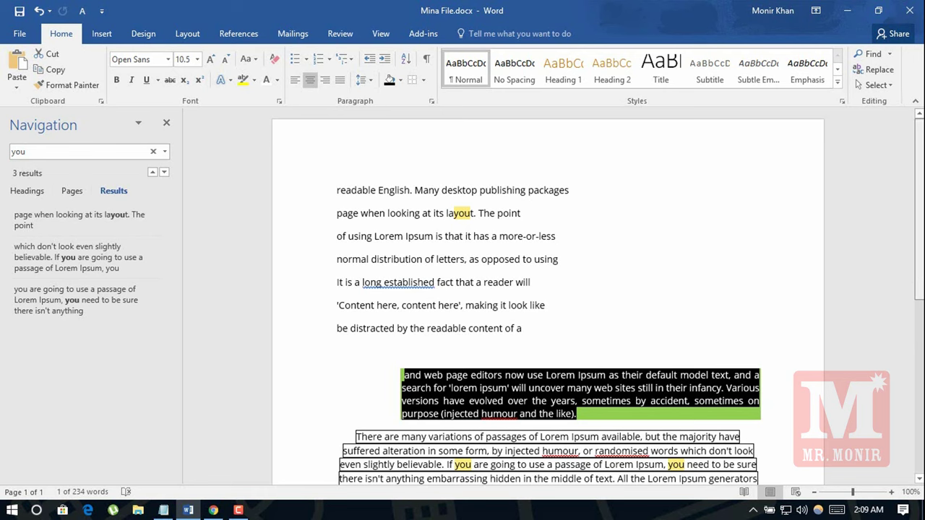
pyautogui.moveTo(918, 253)
pyautogui.mouseDown()
pyautogui.moveTo(917, 391)
pyautogui.moveTo(917, 274)
pyautogui.mouseUp()
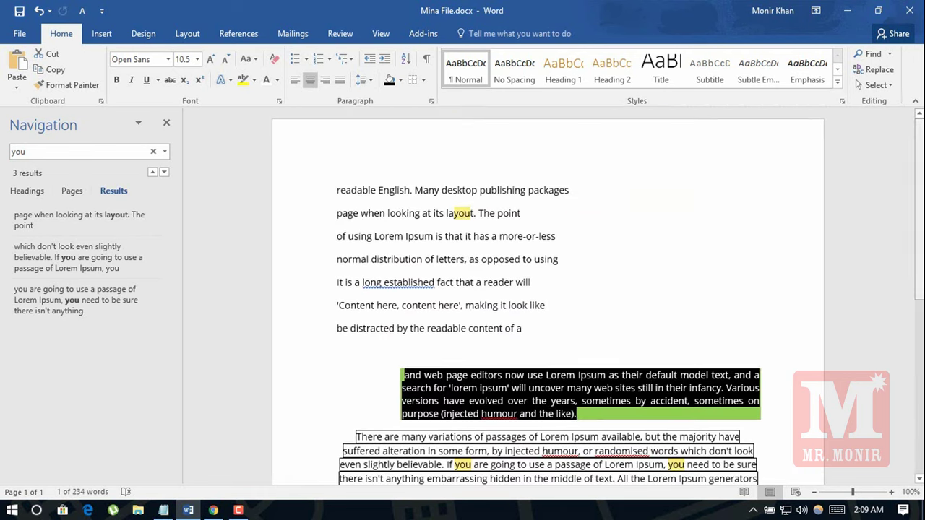
# Step: Replace the search term with the line 'readable English. Many desktop publishing packages'
pyautogui.click(487, 270)
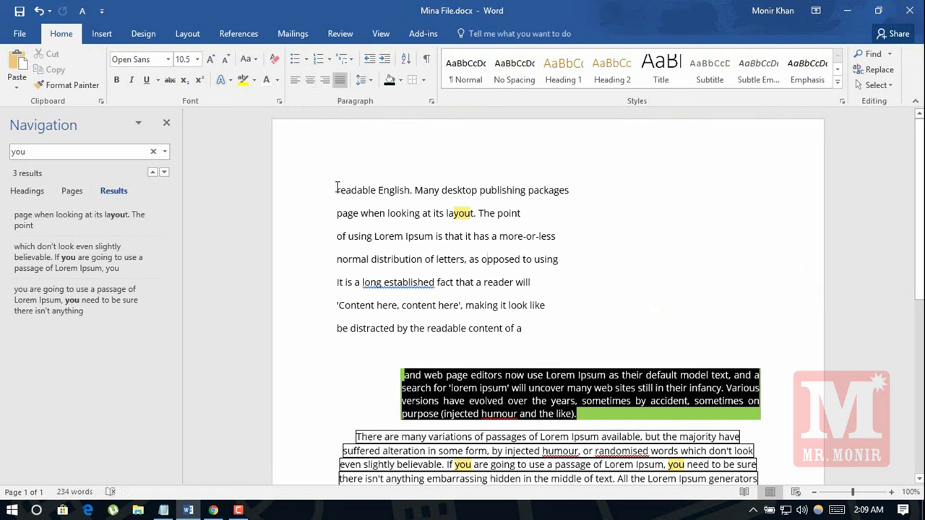
pyautogui.moveTo(337, 188); pyautogui.dragTo(571, 190)
pyautogui.hotkey('ctrl', 'c')
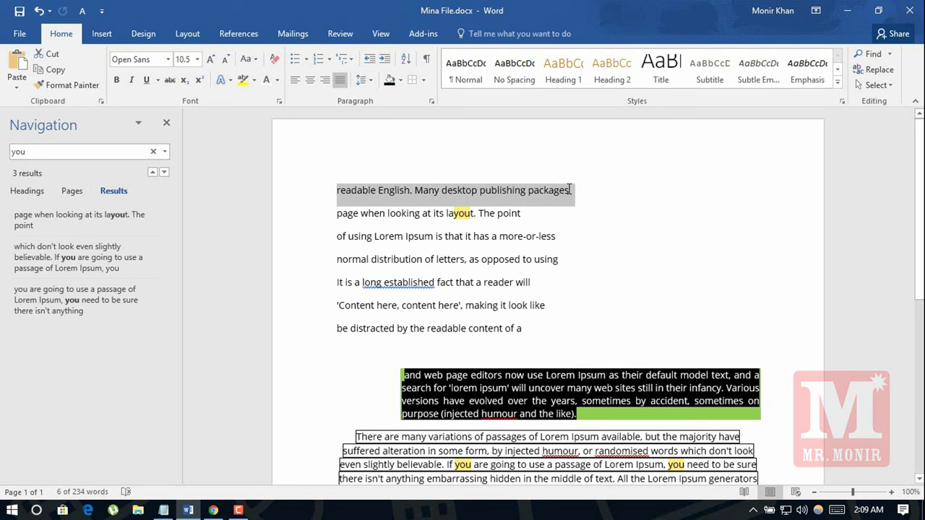
pyautogui.click(499, 210)
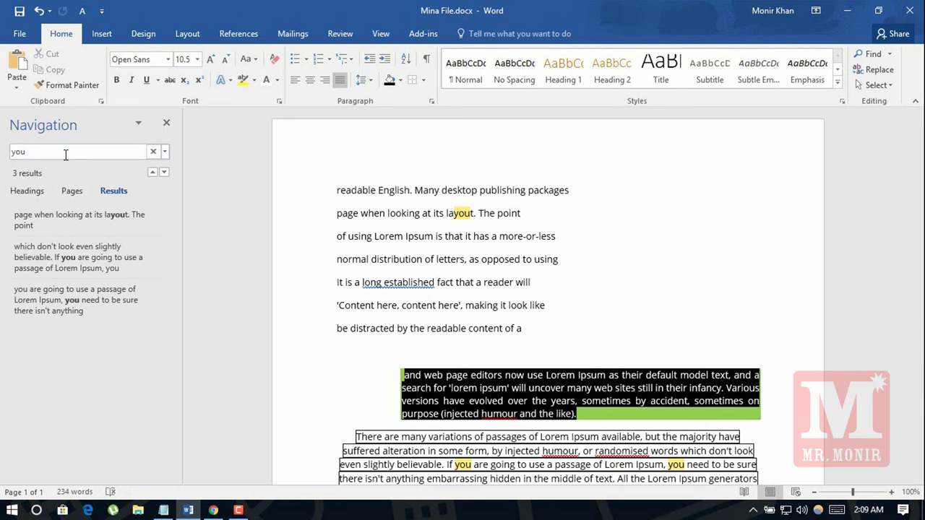
pyautogui.click(11, 152)
pyautogui.hotkey('ctrl', 'a')
pyautogui.hotkey('ctrl', 'v')
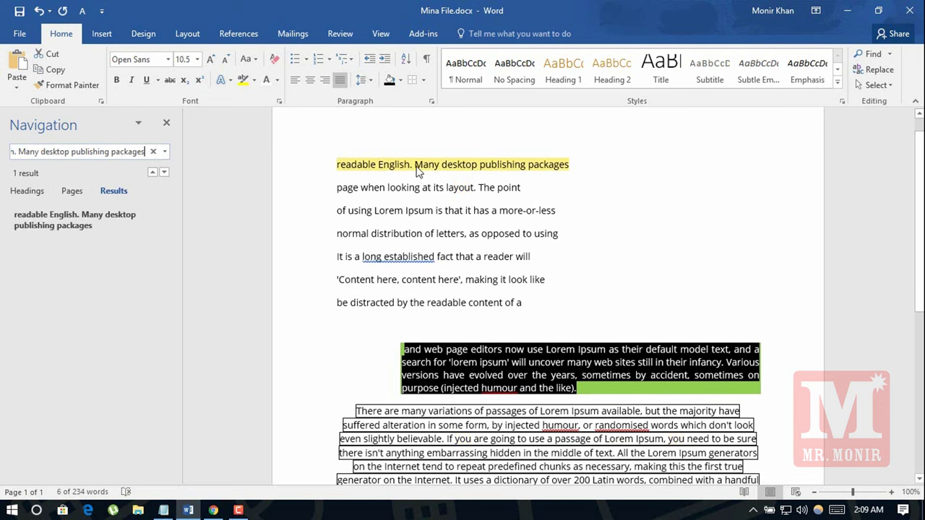
# Step: Select the found first line and delete it from the text
pyautogui.click(449, 177)
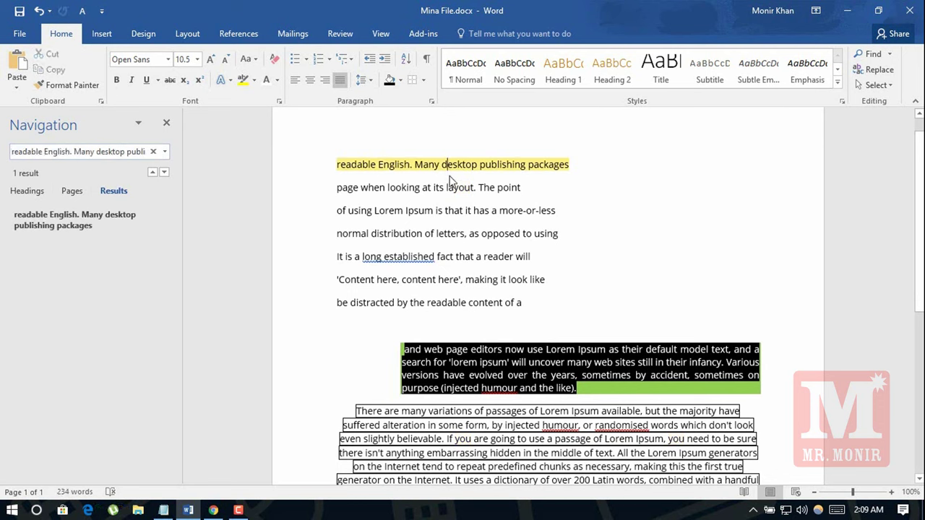
pyautogui.moveTo(570, 168); pyautogui.dragTo(339, 174)
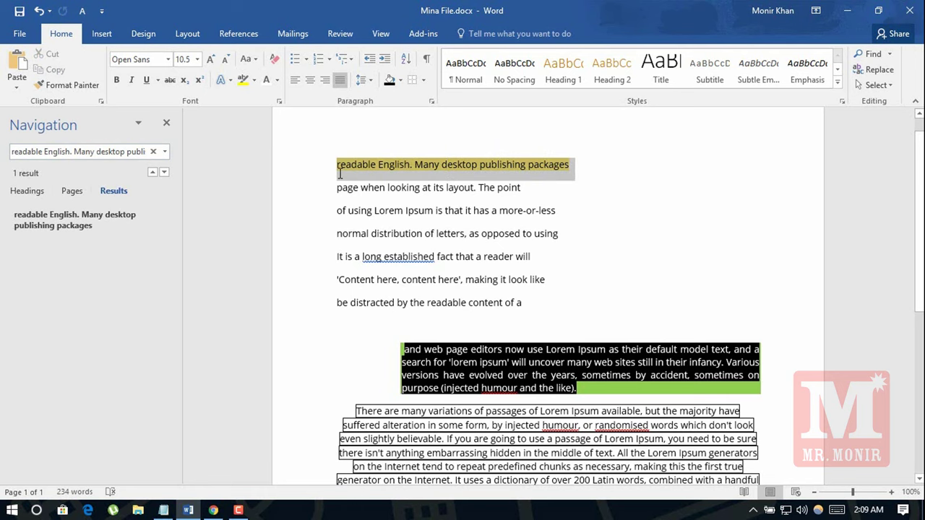
pyautogui.press('Delete')
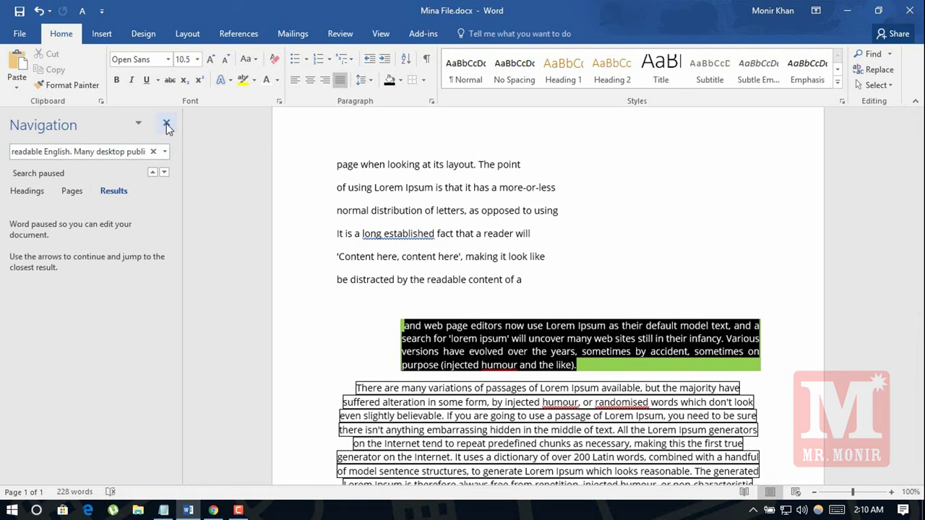
# Step: Close the search pane, insert a blank page before the text, and paste the cut line back
pyautogui.click(167, 126)
pyautogui.scroll(-5, 517, 320)
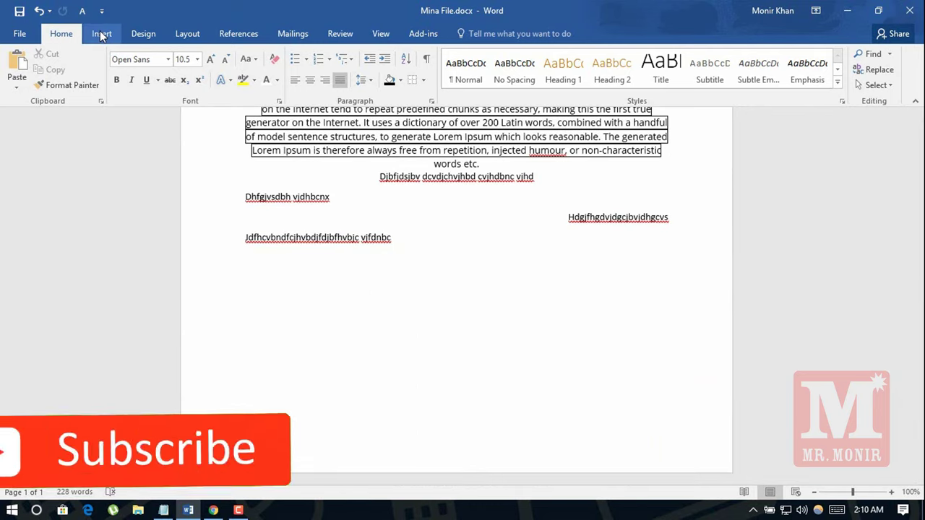
pyautogui.click(101, 34)
pyautogui.click(55, 69)
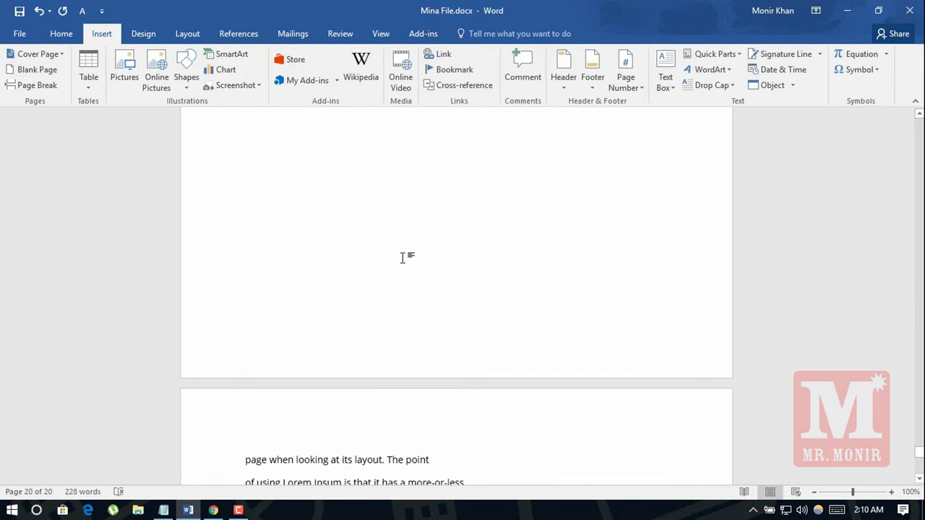
pyautogui.scroll(3, 460, 311)
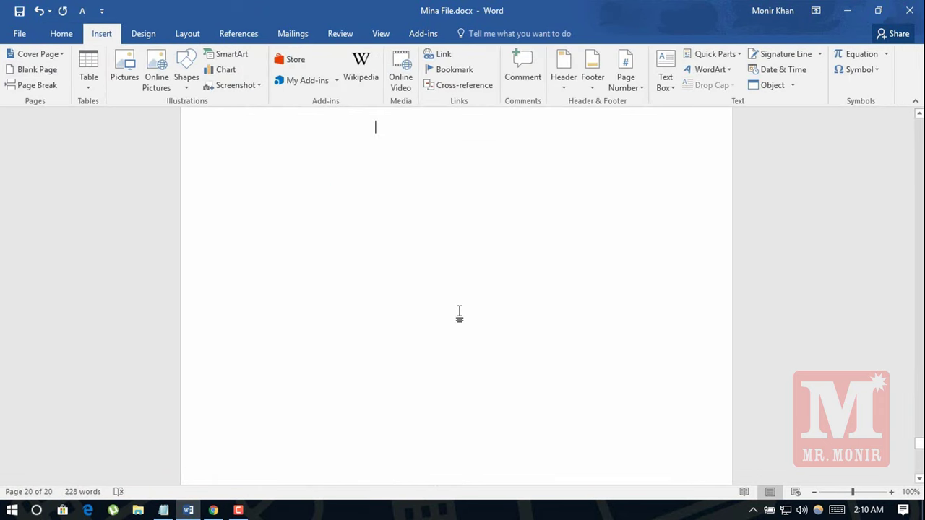
pyautogui.hotkey('ctrl', 'v')
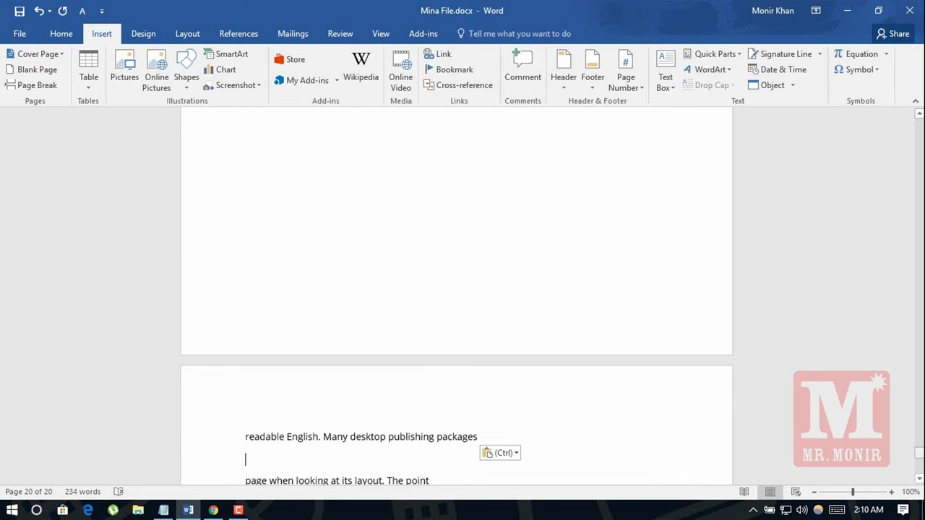
# Step: Type 'Jhdfifgvjbdsn xvuydsghxjvcn' on the first line of the blank first page
pyautogui.moveTo(919, 453); pyautogui.dragTo(922, 117)
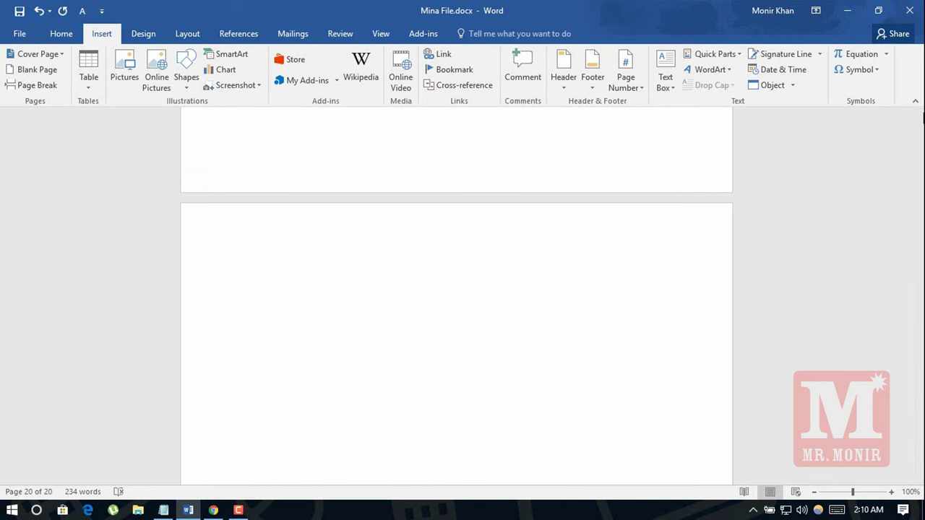
pyautogui.moveTo(922, 118)
pyautogui.mouseDown()
pyautogui.moveTo(919, 140)
pyautogui.moveTo(919, 123)
pyautogui.mouseUp()
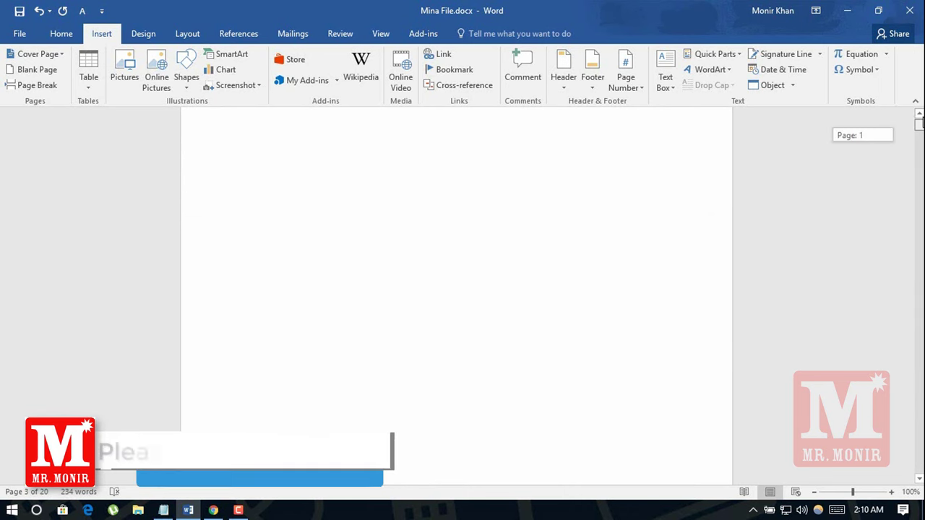
pyautogui.write('Jhdfifgvjbdsn x')
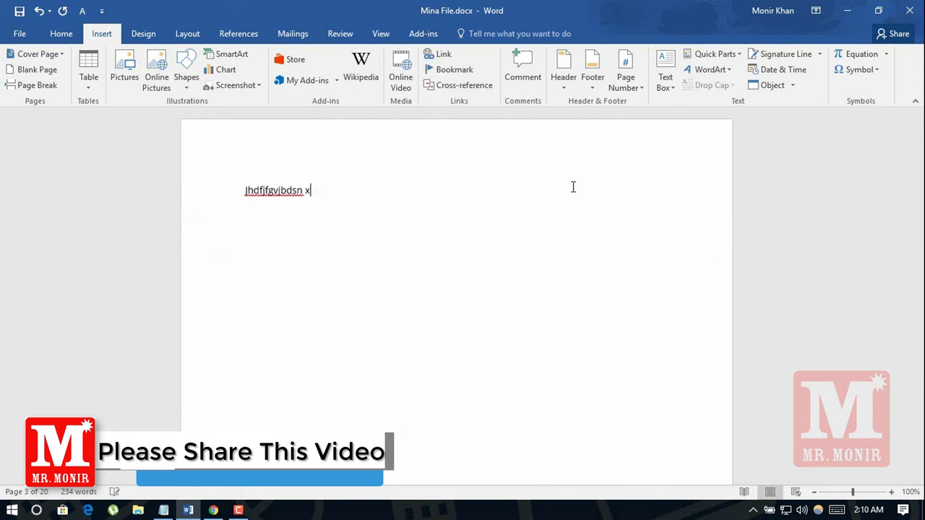
pyautogui.write('vuydsghxjvcn')
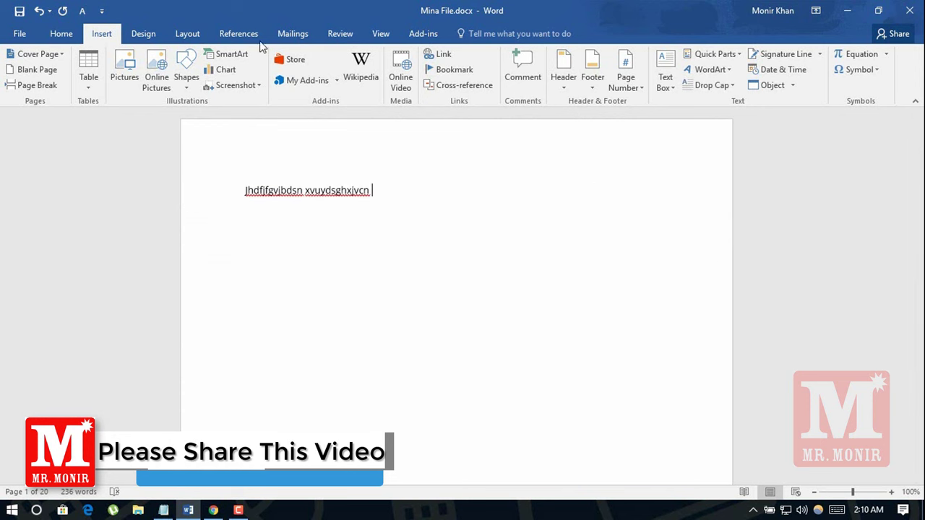
pyautogui.click(57, 42)
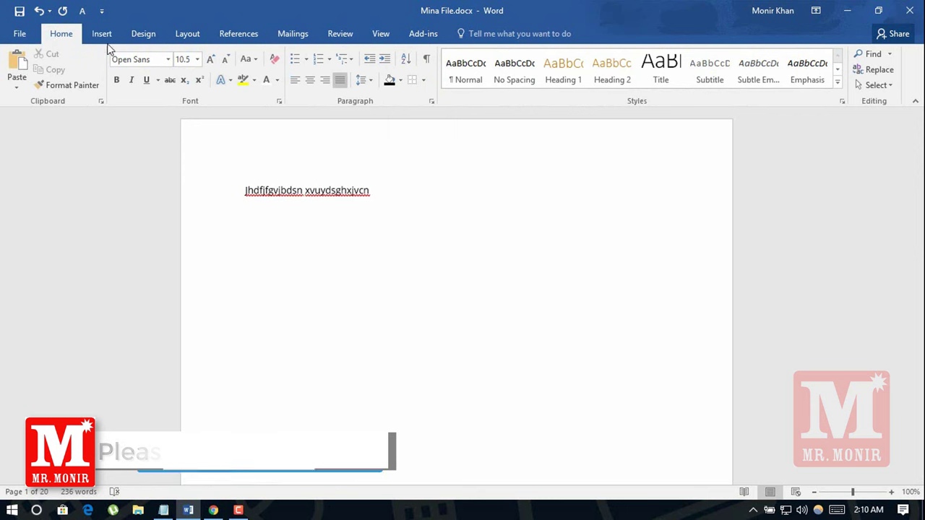
pyautogui.click(872, 55)
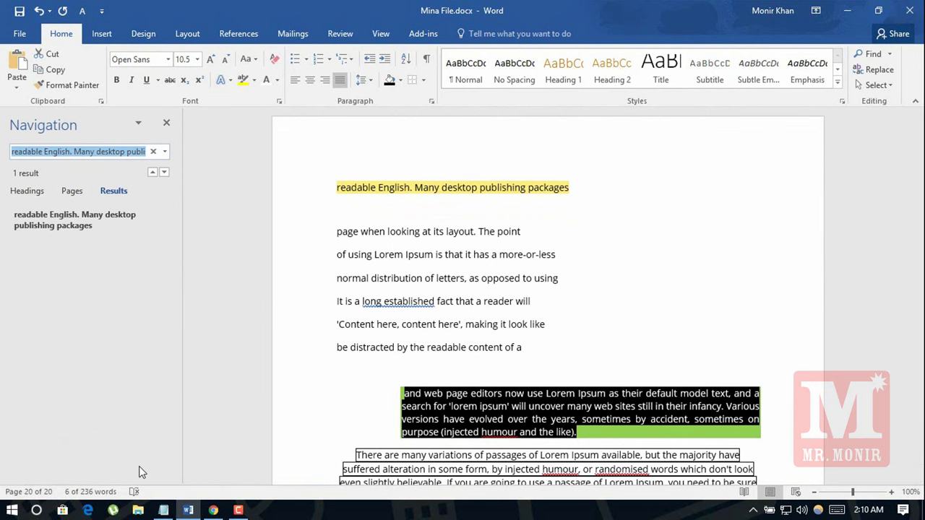
pyautogui.click(167, 124)
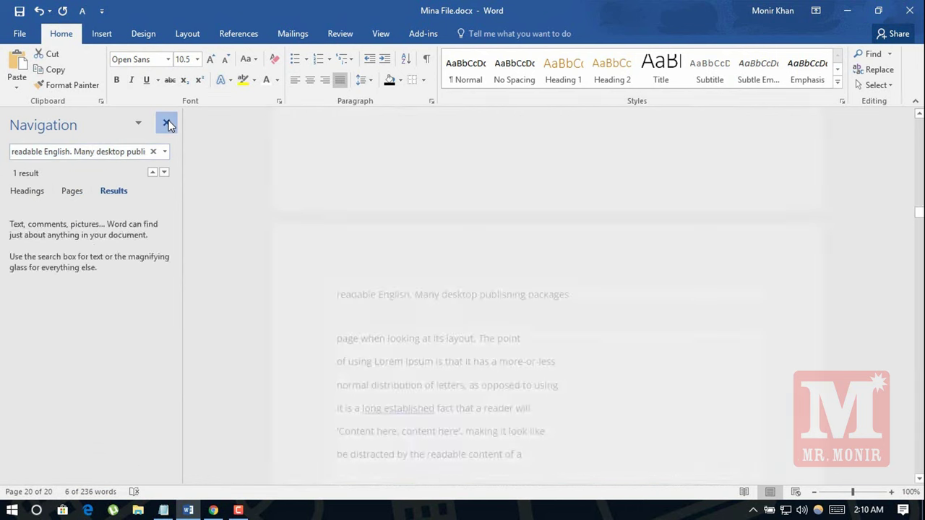
pyautogui.click(255, 219)
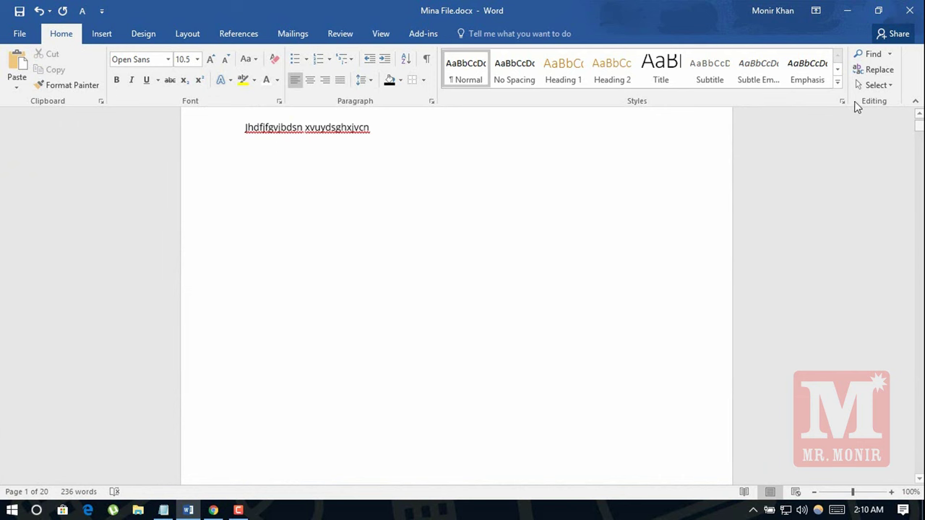
pyautogui.click(874, 55)
pyautogui.hotkey('ctrl', 'v')
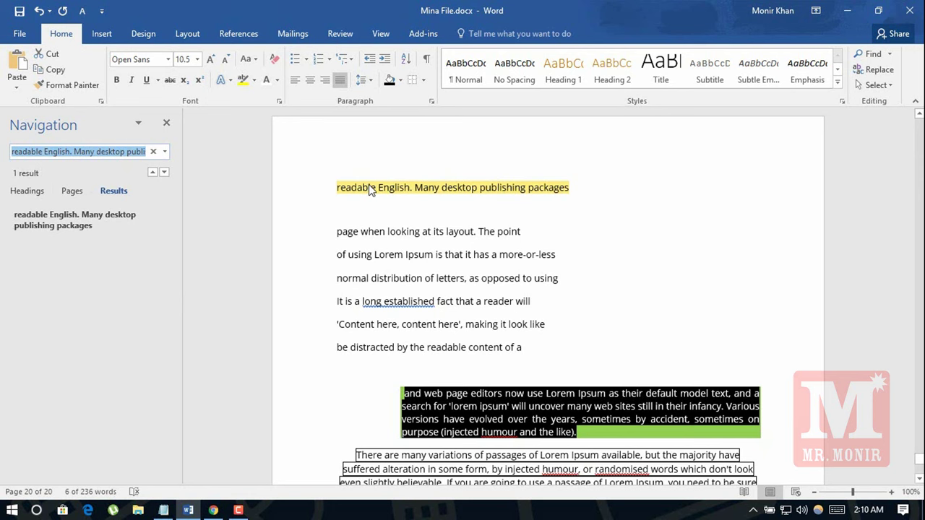
pyautogui.click(166, 125)
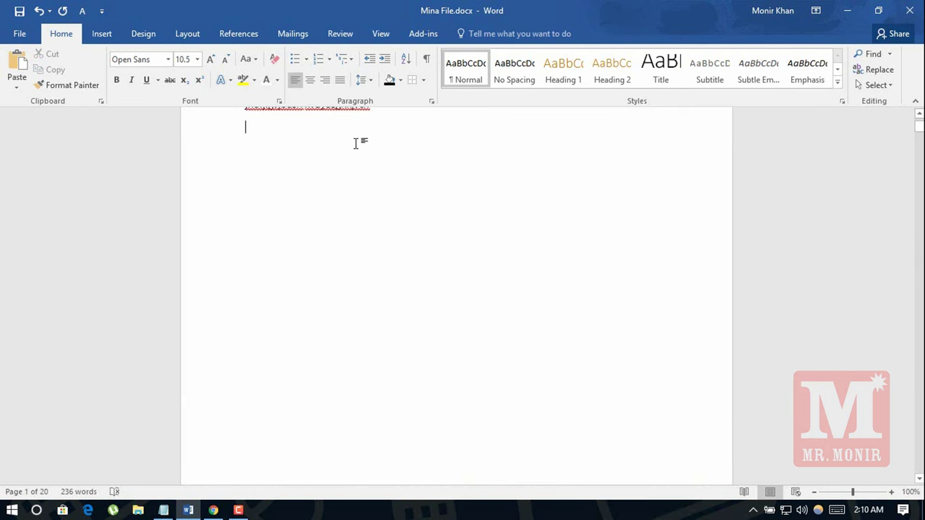
pyautogui.click(919, 114)
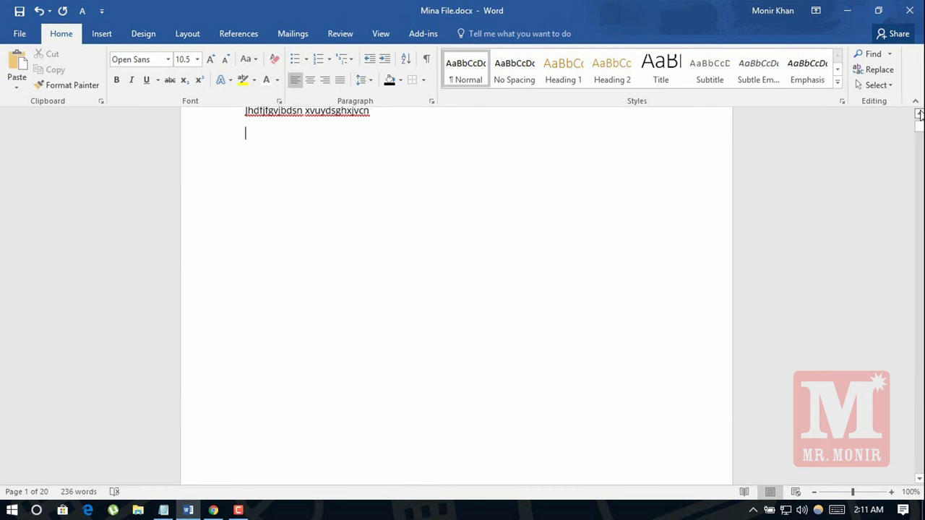
pyautogui.click(919, 113)
pyautogui.click(105, 32)
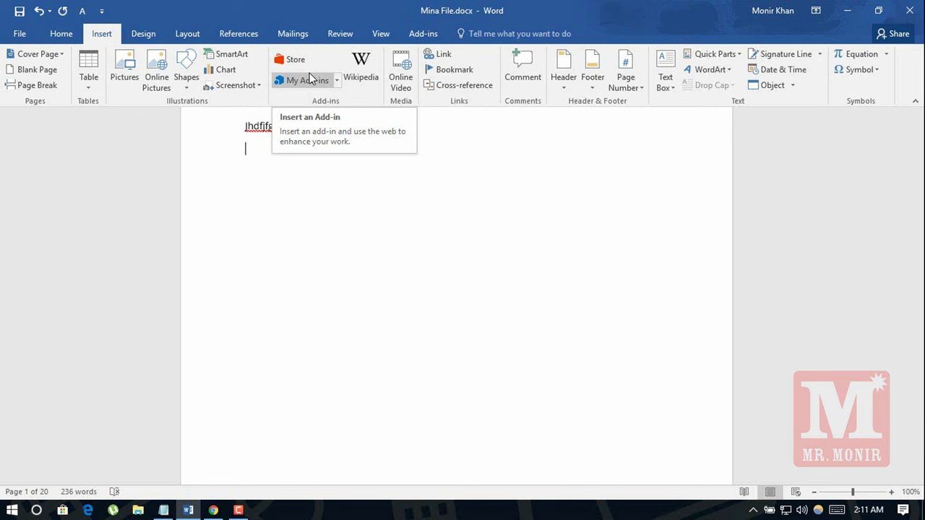
pyautogui.click(62, 34)
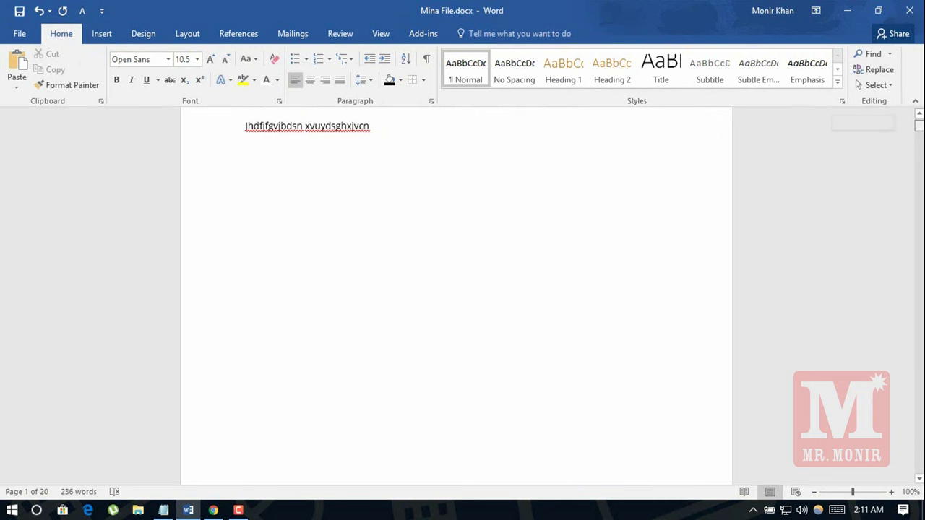
# Step: Use Find and Replace to change all 'you' to 'I', making two replacements
pyautogui.moveTo(918, 124); pyautogui.dragTo(918, 467)
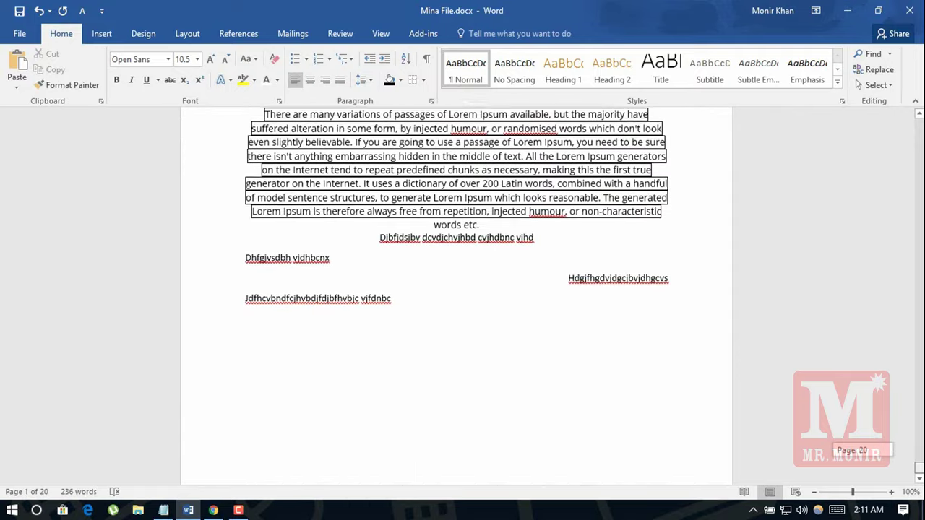
pyautogui.moveTo(918, 467); pyautogui.dragTo(918, 463)
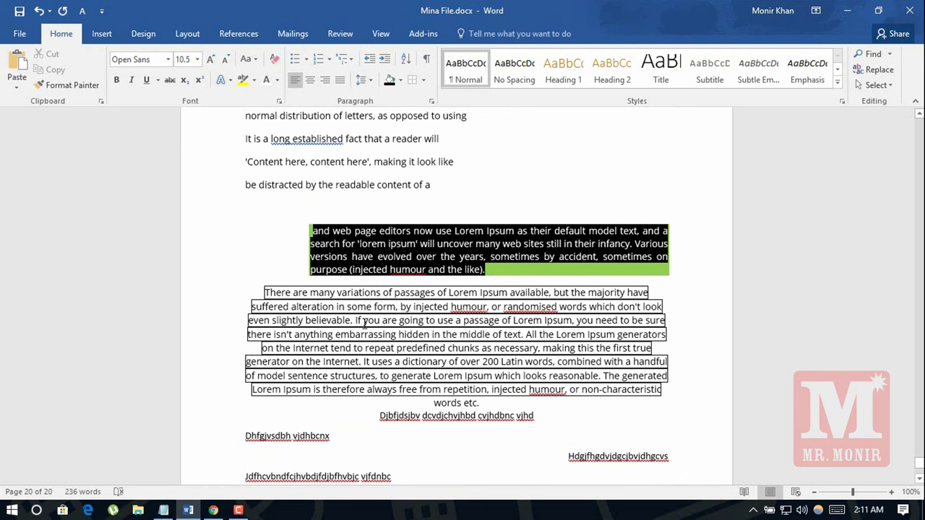
pyautogui.moveTo(365, 323); pyautogui.dragTo(378, 322)
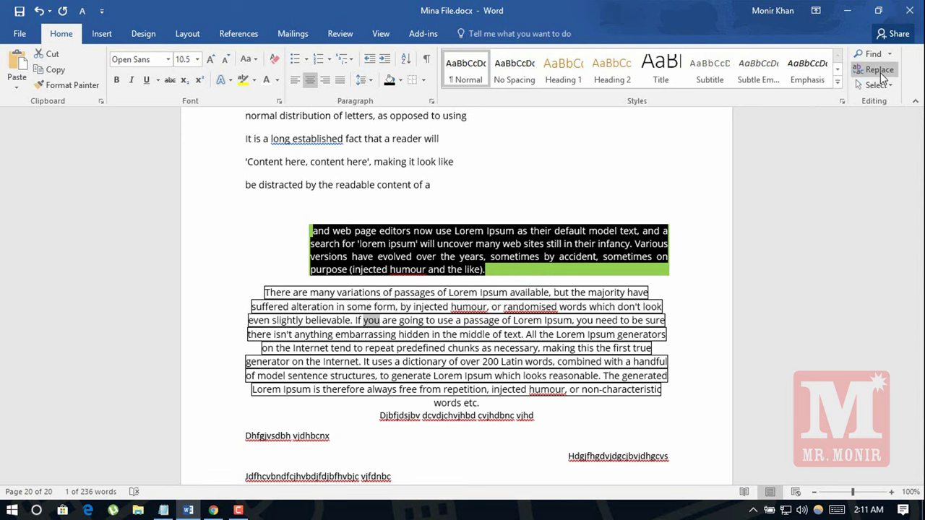
pyautogui.click(879, 70)
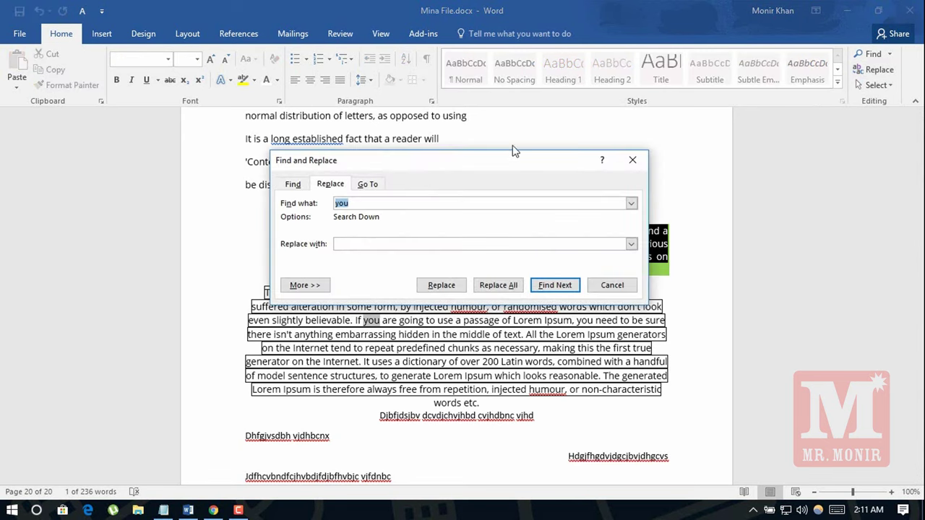
pyautogui.moveTo(514, 152); pyautogui.dragTo(650, 135)
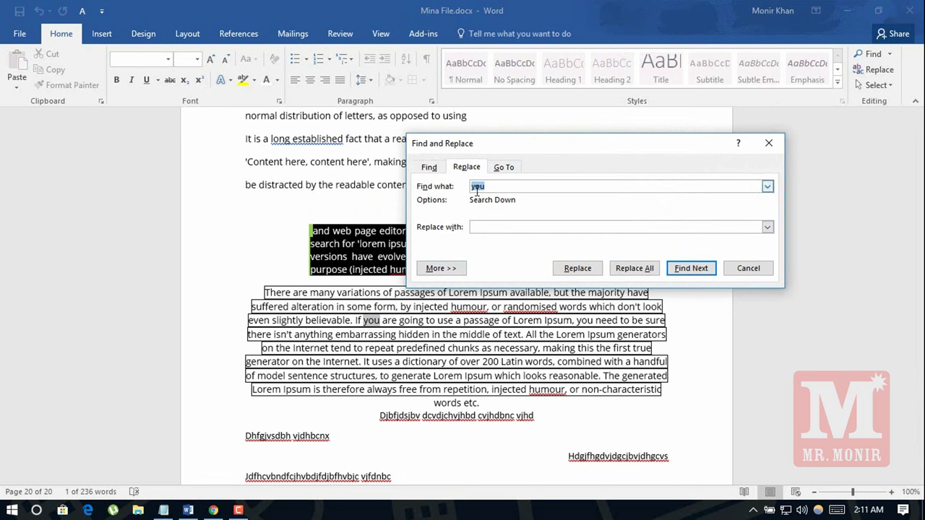
pyautogui.click(478, 227)
pyautogui.click(490, 228)
pyautogui.write('I')
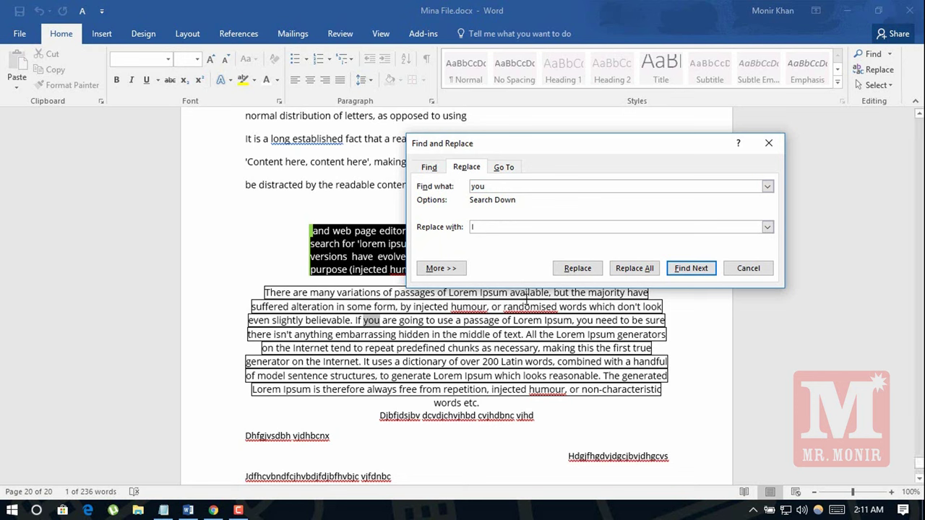
pyautogui.click(642, 268)
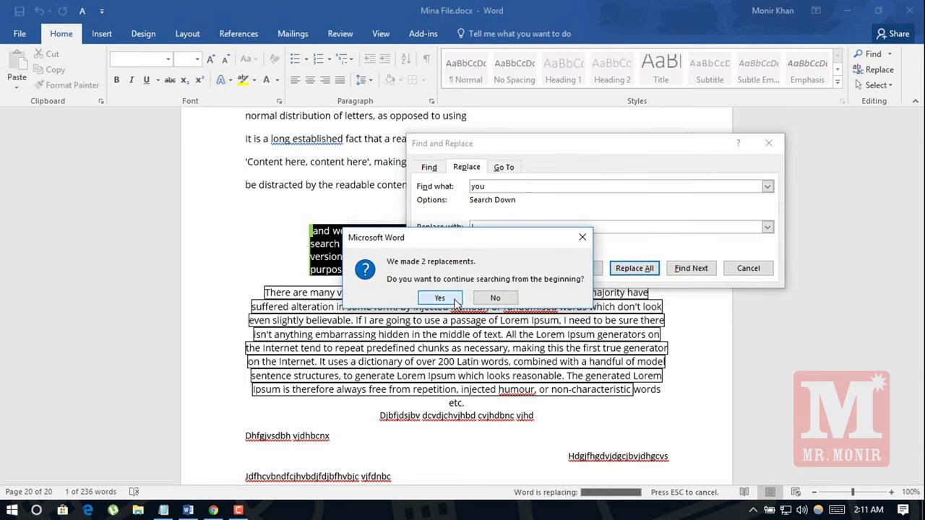
pyautogui.click(455, 301)
pyautogui.click(456, 299)
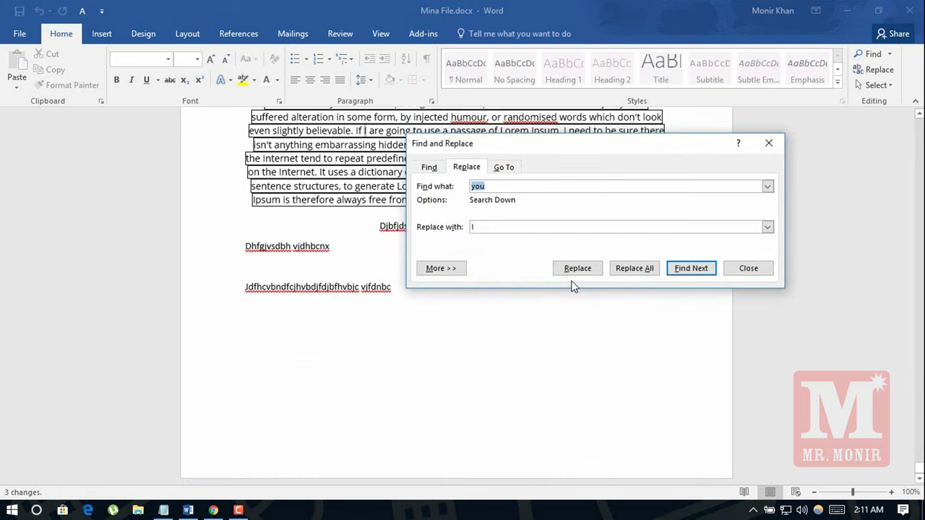
pyautogui.click(729, 271)
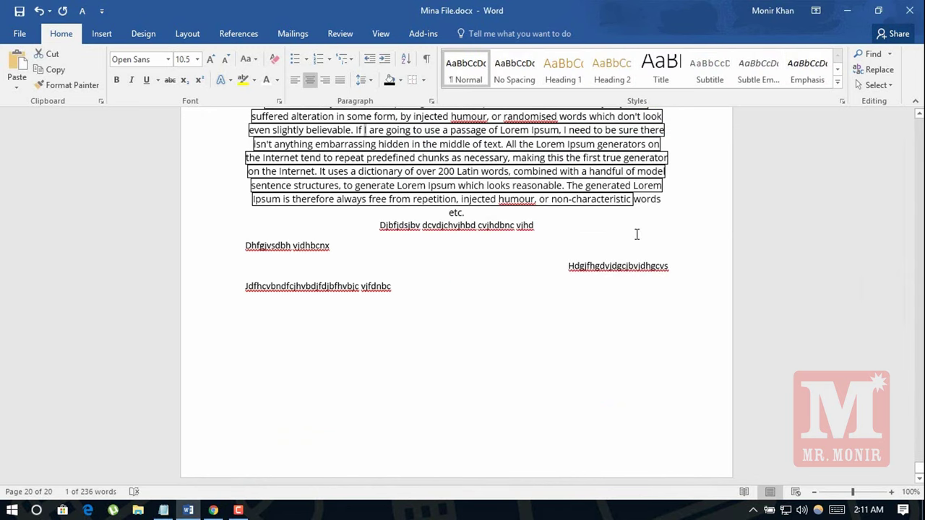
# Step: Search for 'you', finding no matches, then change the search term to 'i' for 85 matches
pyautogui.click(873, 55)
pyautogui.write('I')
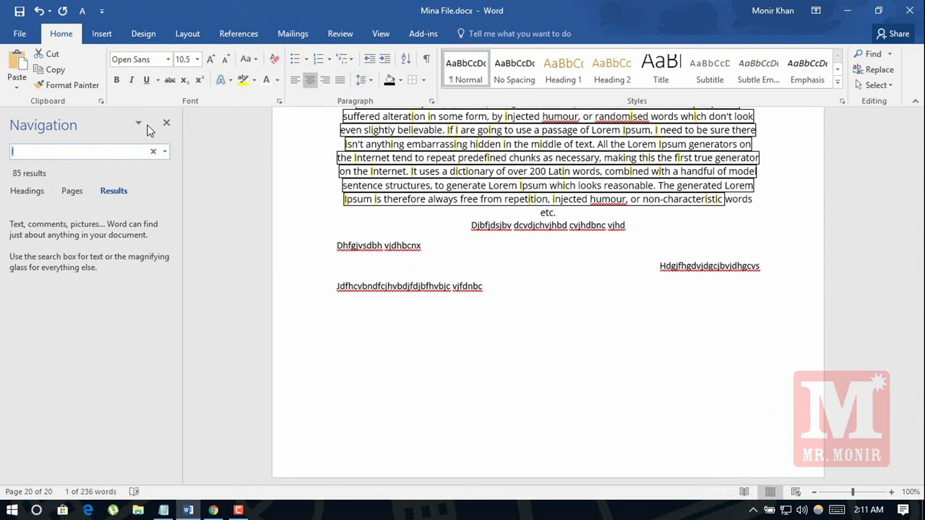
pyautogui.write('you')
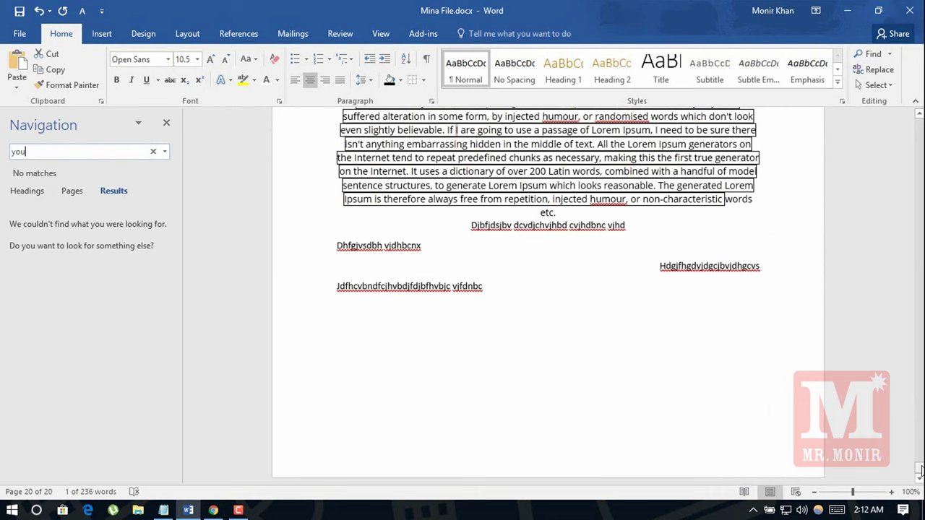
pyautogui.scroll(7, 456, 285)
pyautogui.scroll(2, 456, 284)
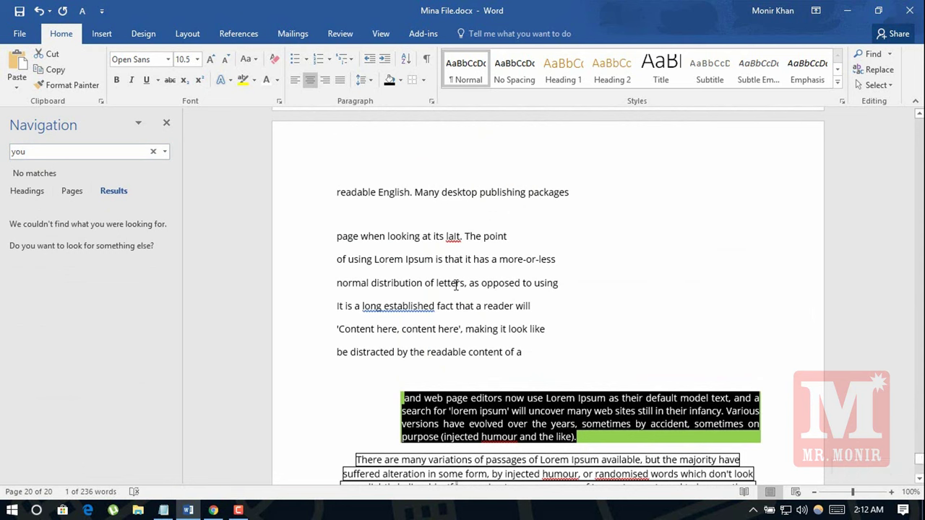
pyautogui.click(11, 152)
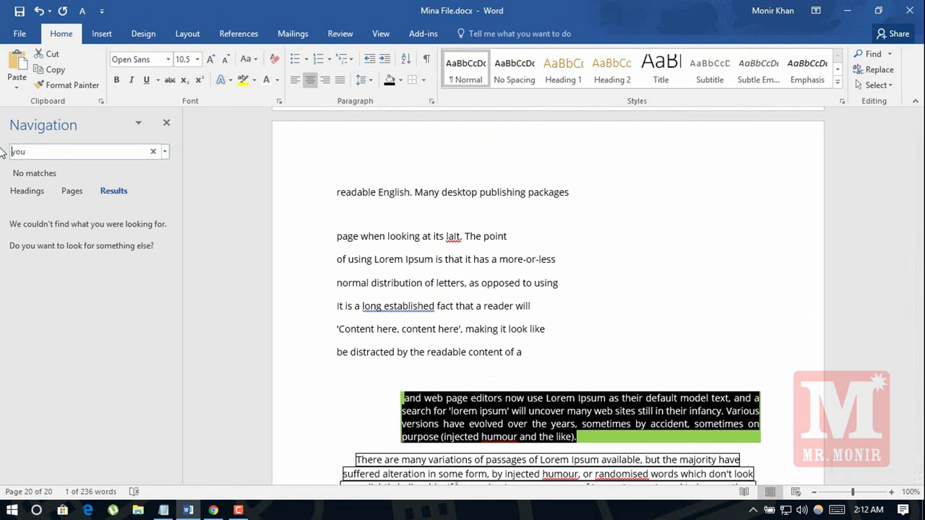
pyautogui.hotkey('ctrl', 'a')
pyautogui.write('i')
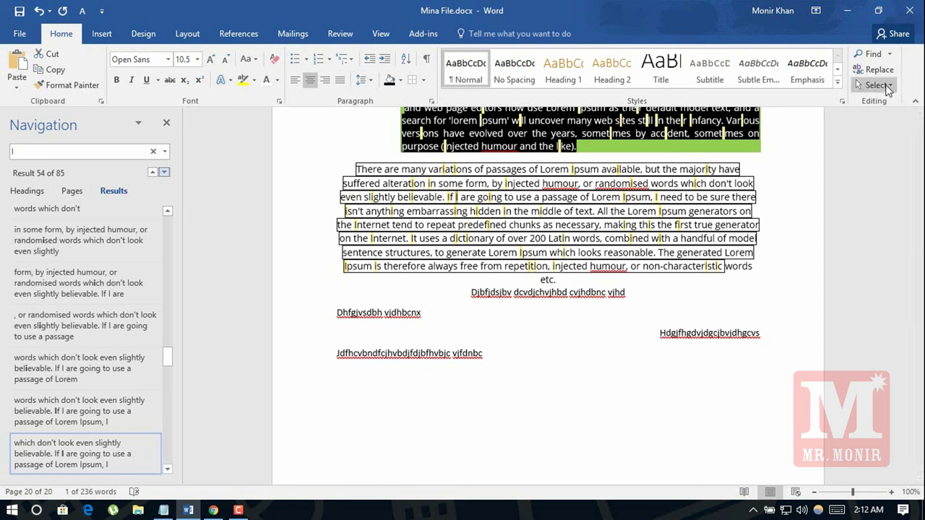
# Step: Select All the document's content, close the search pane, and delete everything
pyautogui.click(886, 86)
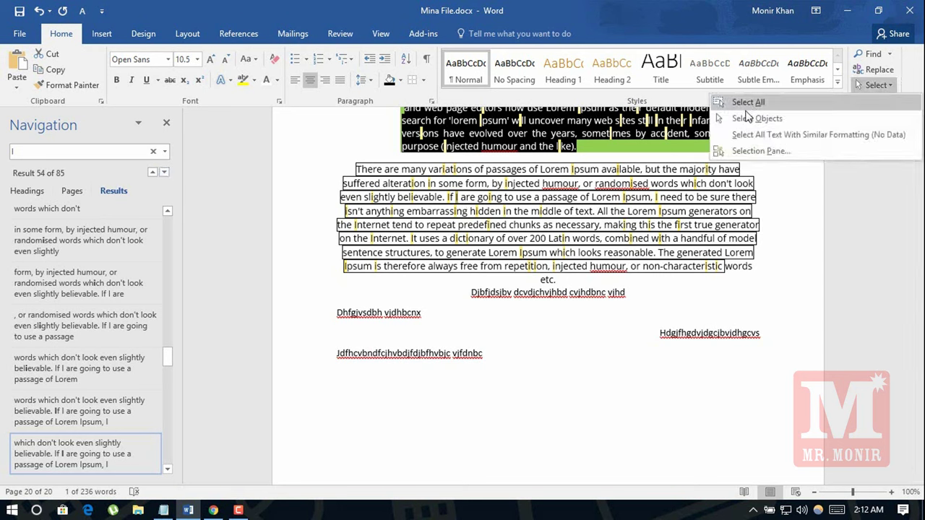
pyautogui.click(752, 118)
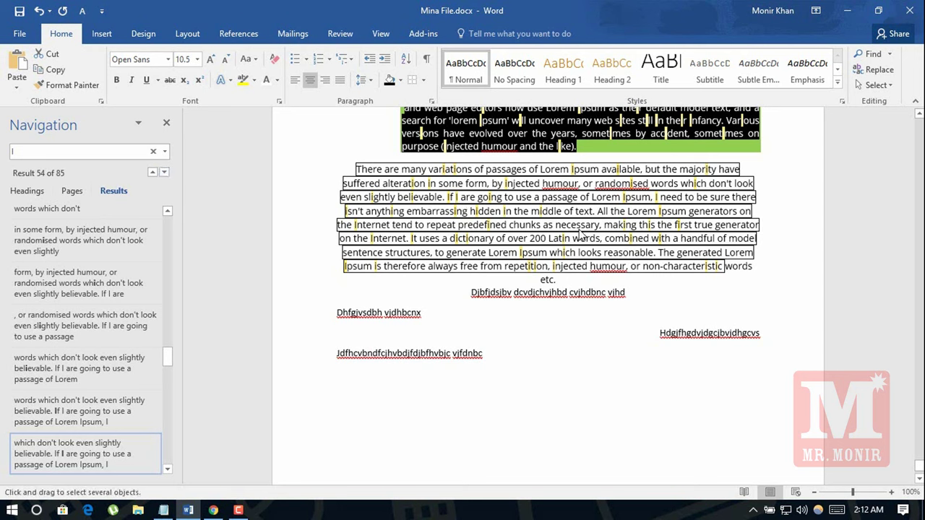
pyautogui.click(883, 85)
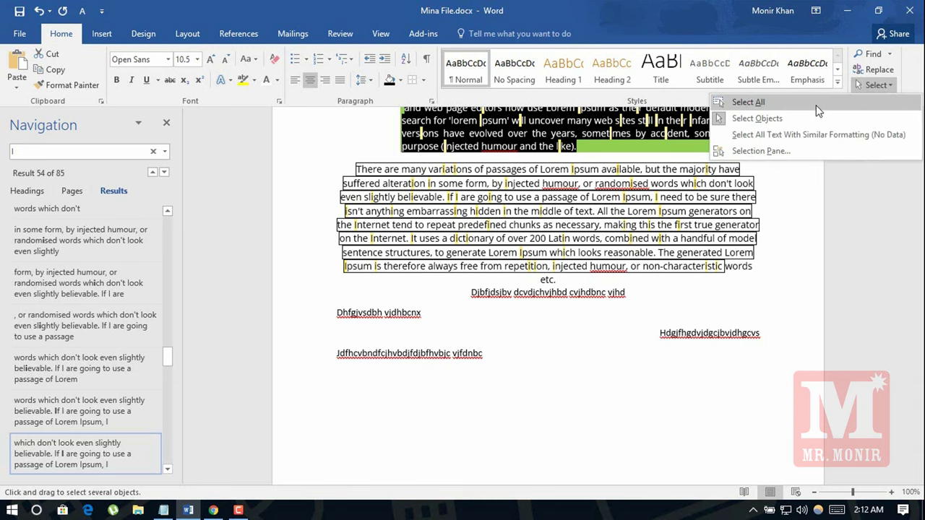
pyautogui.click(817, 108)
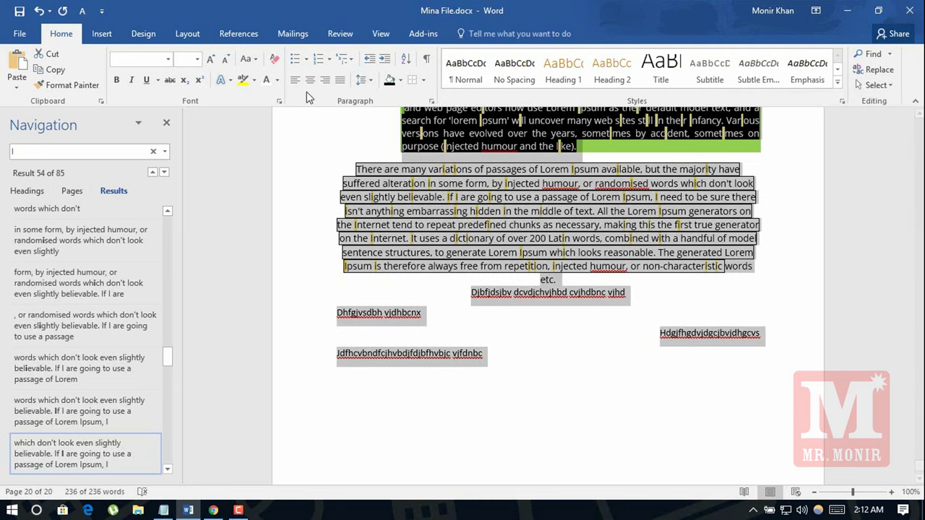
pyautogui.click(166, 123)
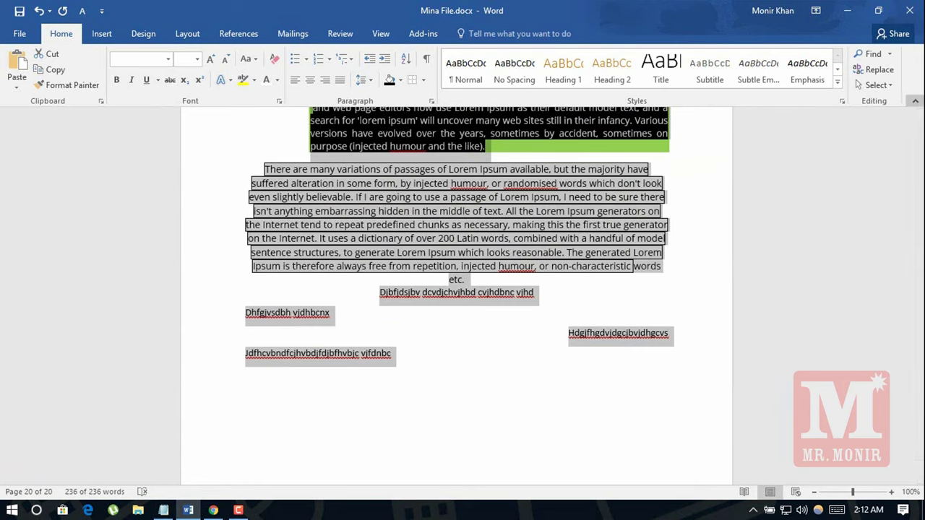
pyautogui.scroll(10, 922, 146)
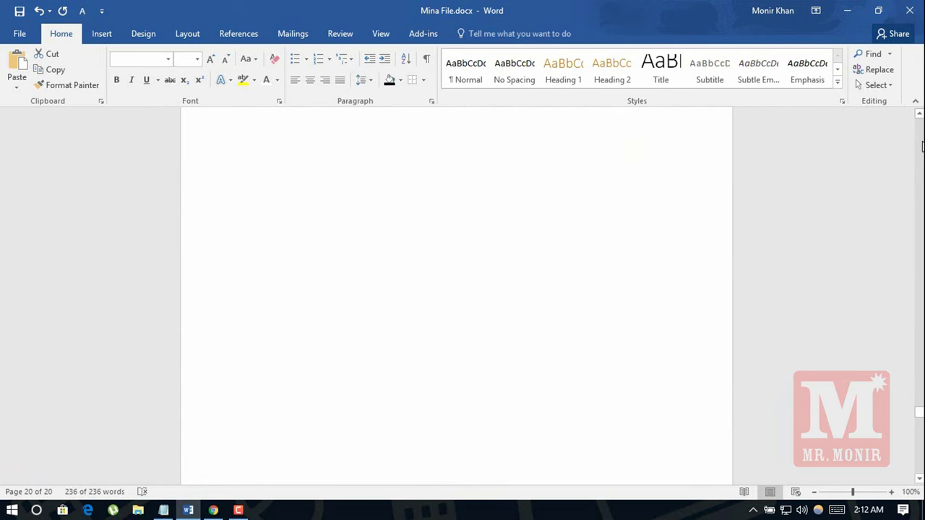
pyautogui.scroll(3, 921, 147)
pyautogui.scroll(2, 921, 147)
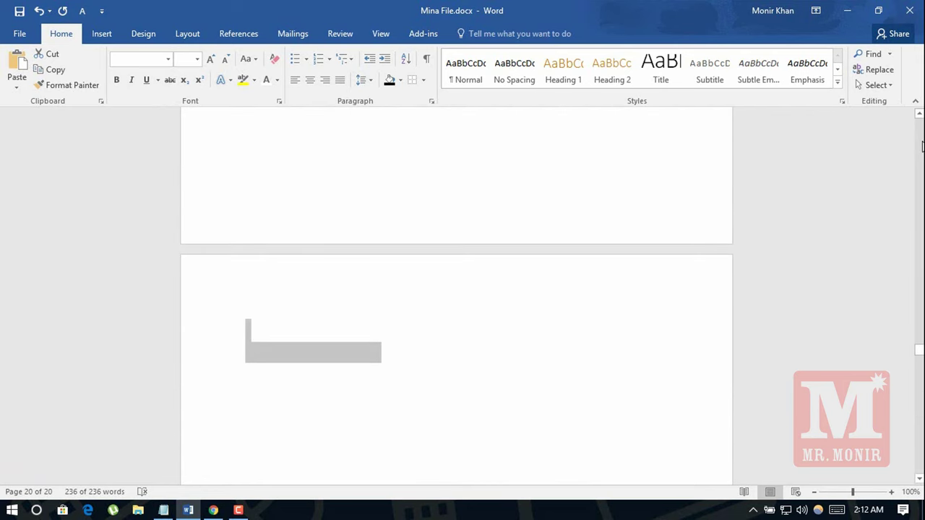
pyautogui.press('Delete')
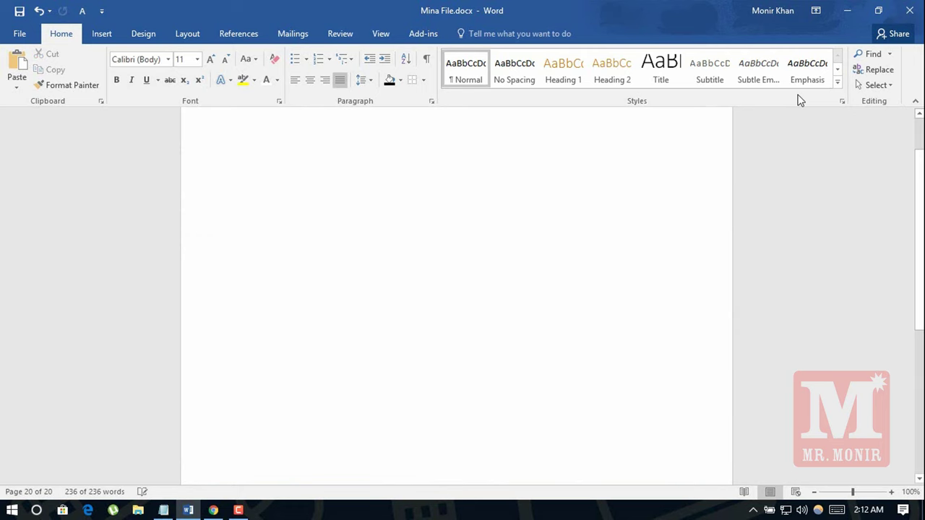
pyautogui.click(891, 87)
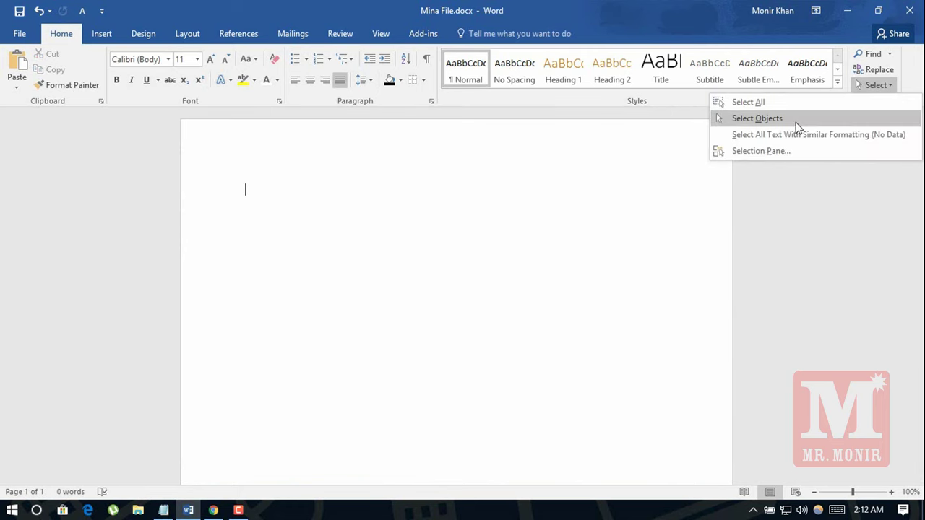
pyautogui.click(892, 85)
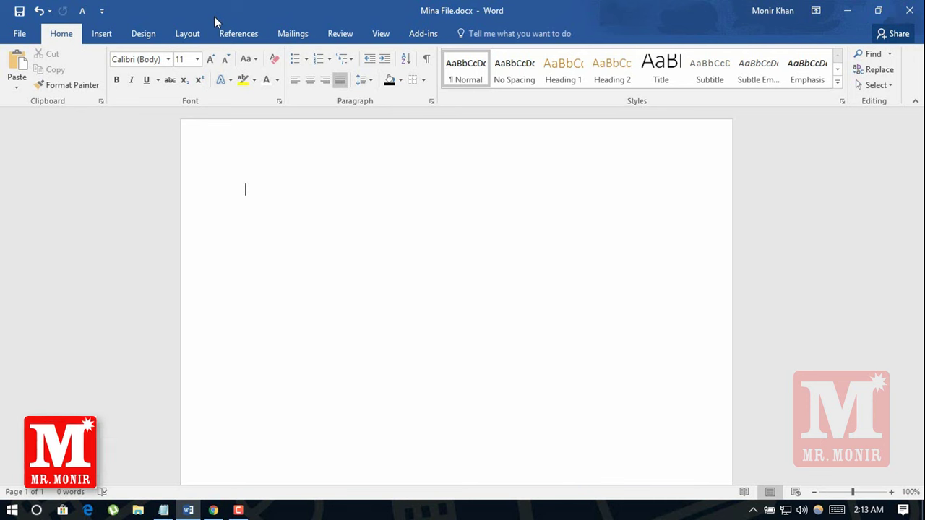
pyautogui.click(101, 34)
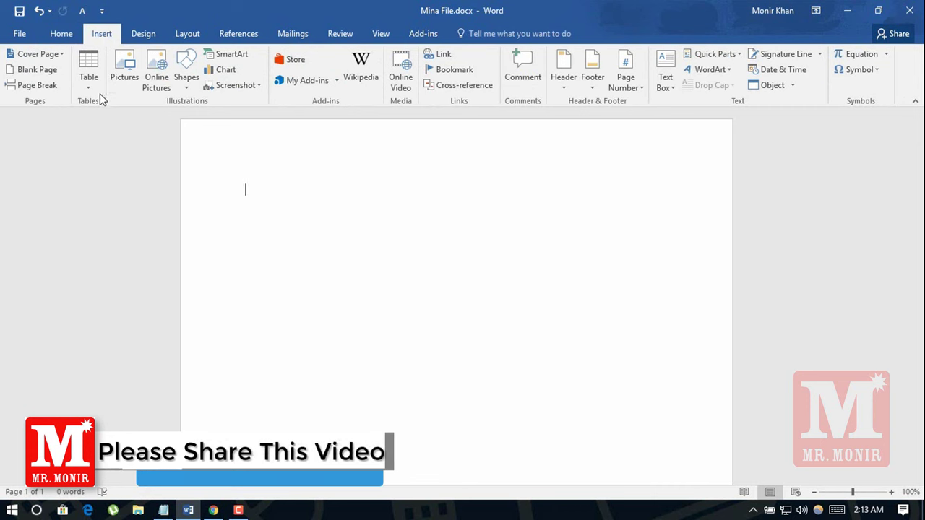
pyautogui.click(156, 37)
pyautogui.click(190, 39)
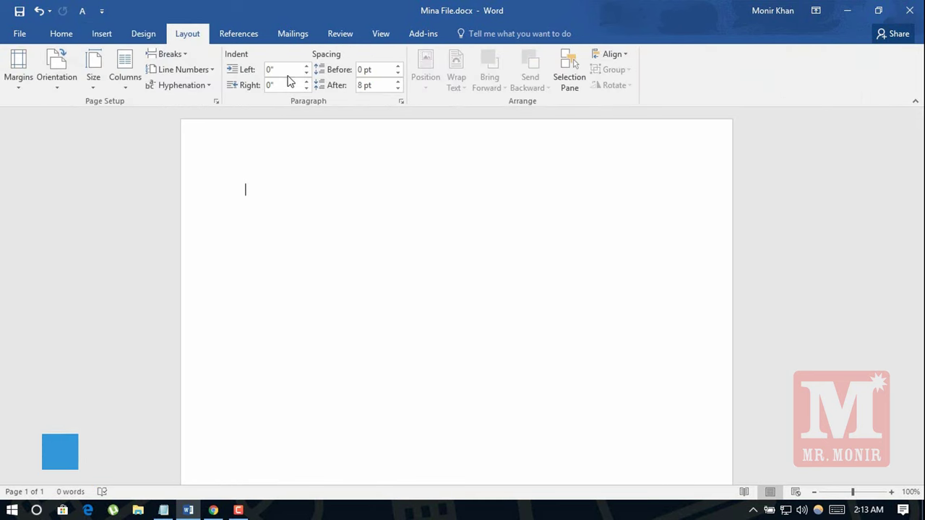
pyautogui.click(62, 38)
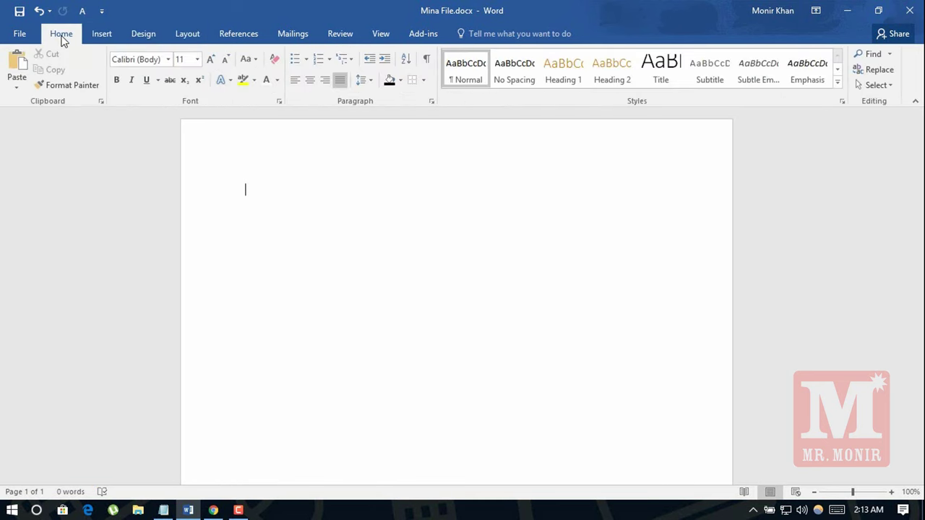